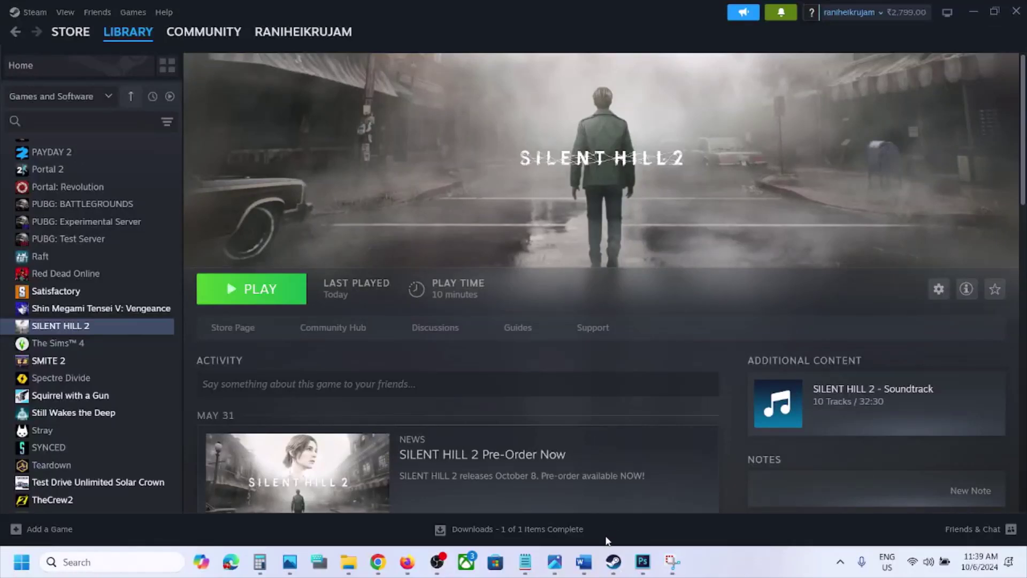
Bring up the crash-fix guide and scroll to the 'Try Directx11/directx12 in launch options' tip.
click(584, 561)
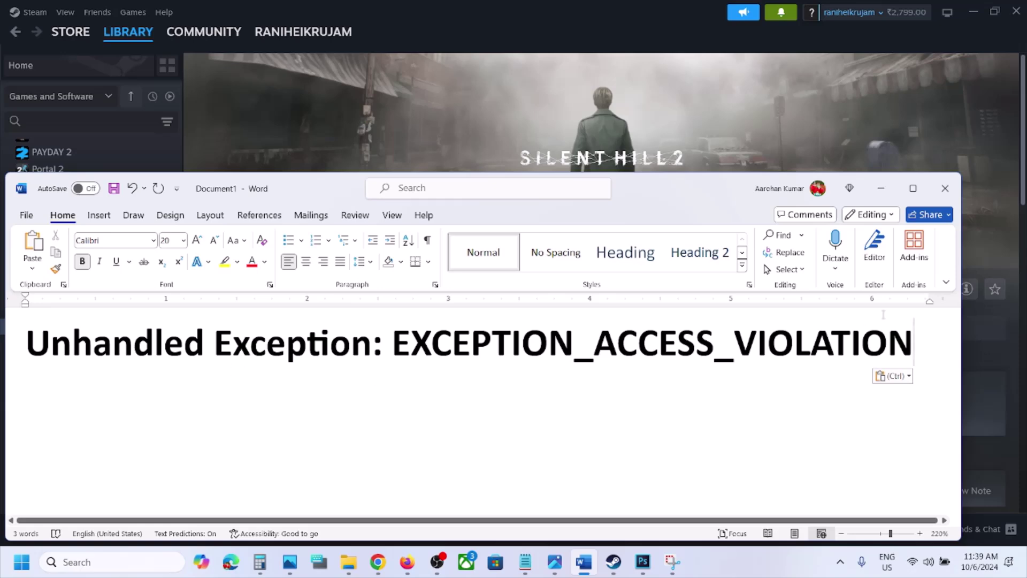
click(880, 188)
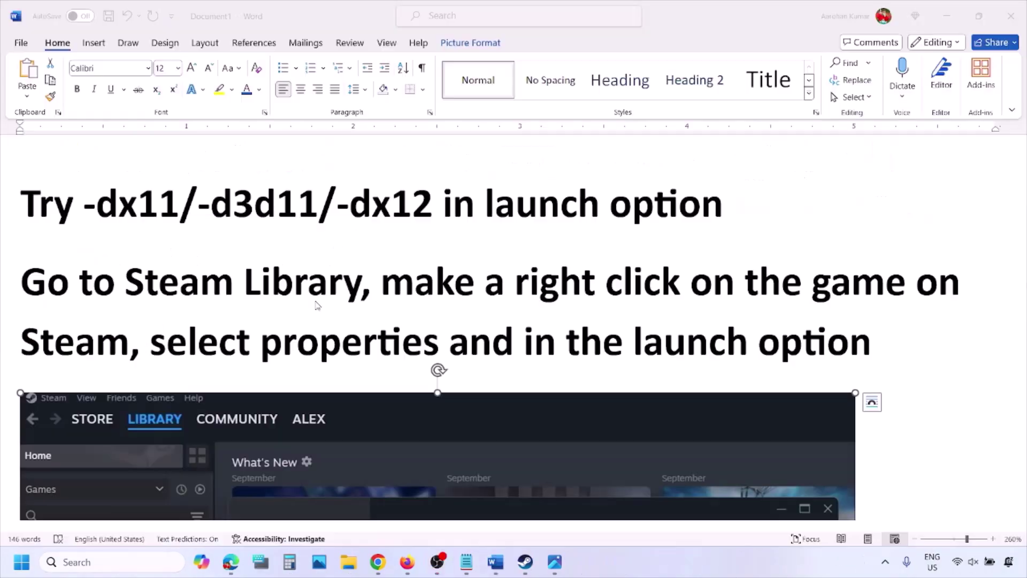
scroll(513, 332, down, 5)
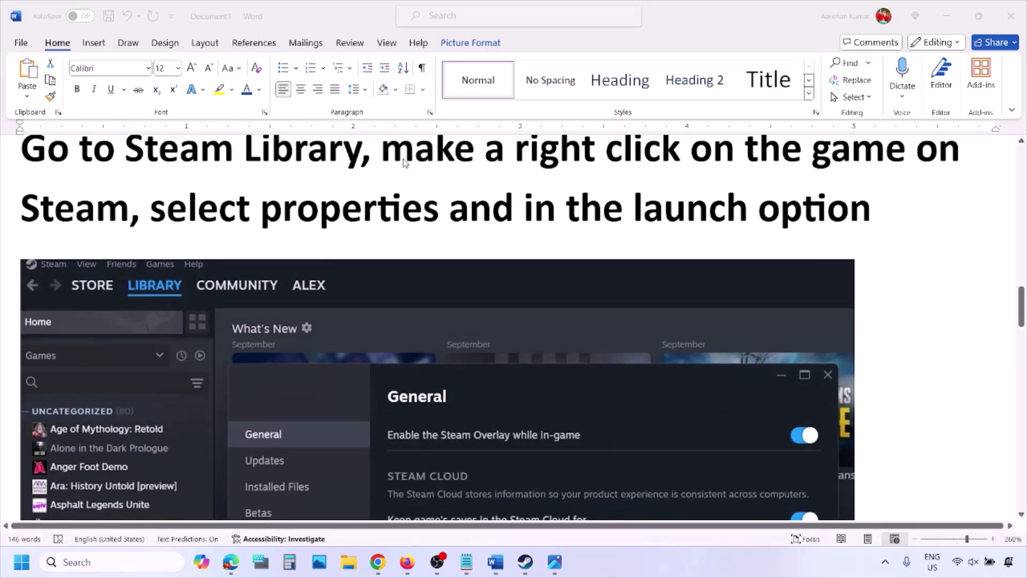
Select the key heading phrases, including 'make a right click on the game', and pick the Steam screenshot.
drag(386, 154, 915, 156)
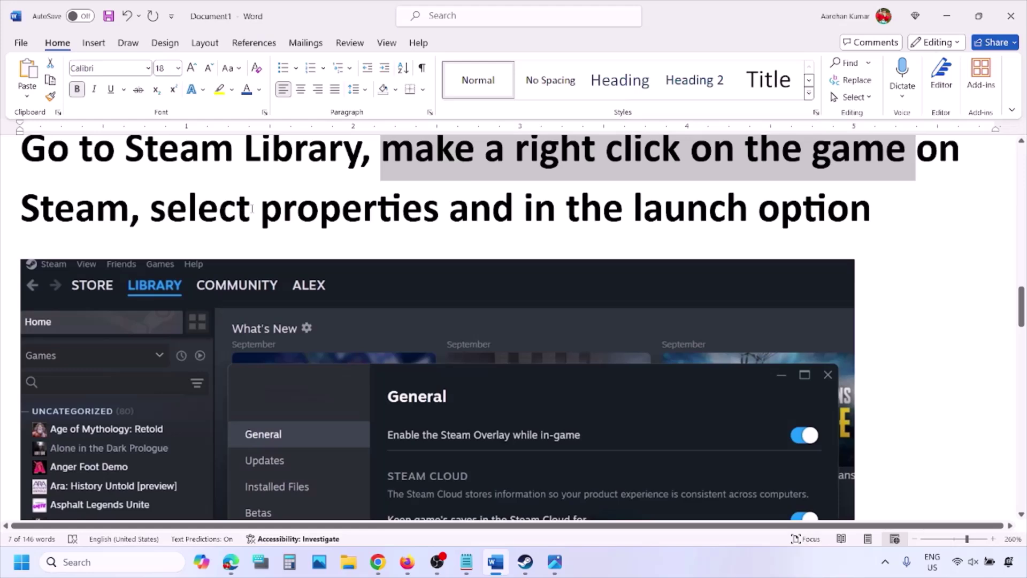
drag(252, 209, 442, 214)
scroll(442, 214, down, 5)
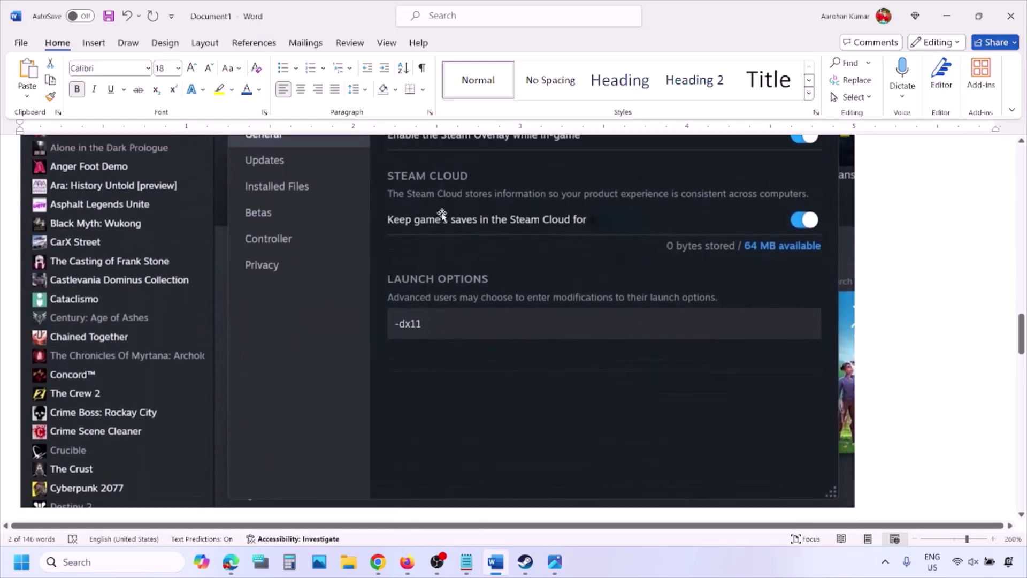
scroll(441, 214, up, 1)
right_click(442, 213)
click(407, 390)
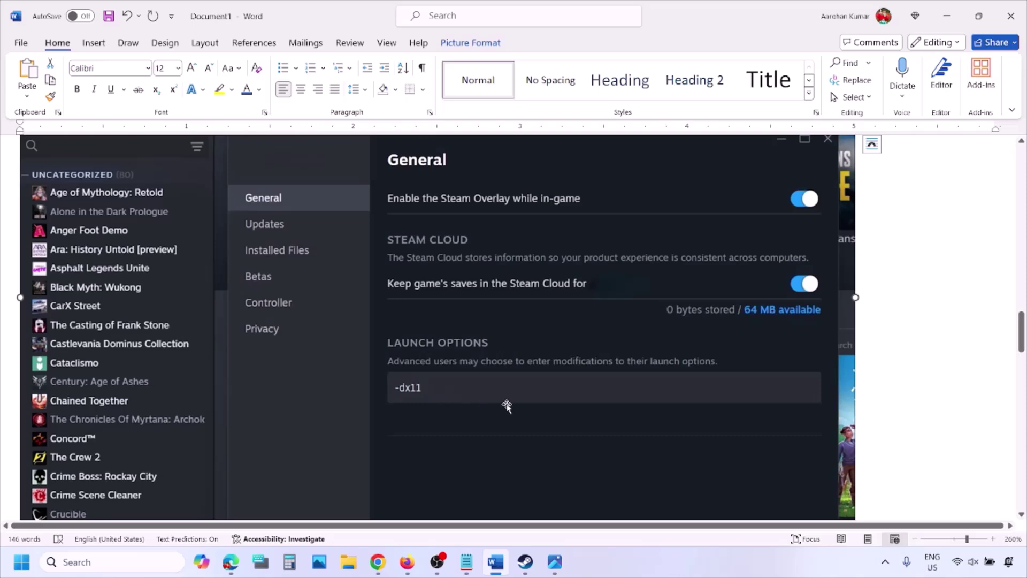
Scroll through the -dx11, -d3d11 and -dx12 launch-option screenshots.
scroll(507, 405, down, 10)
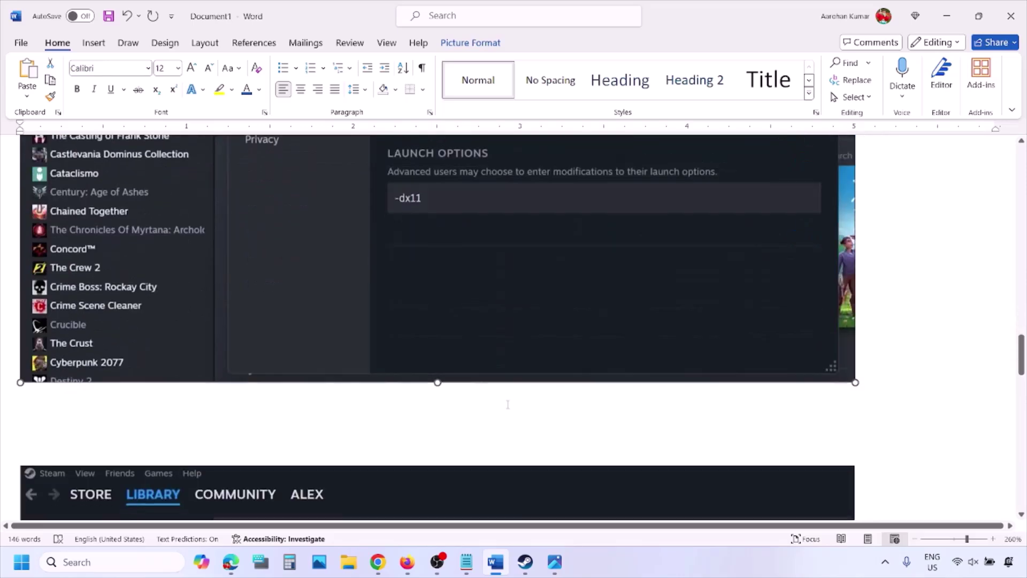
scroll(506, 406, down, 3)
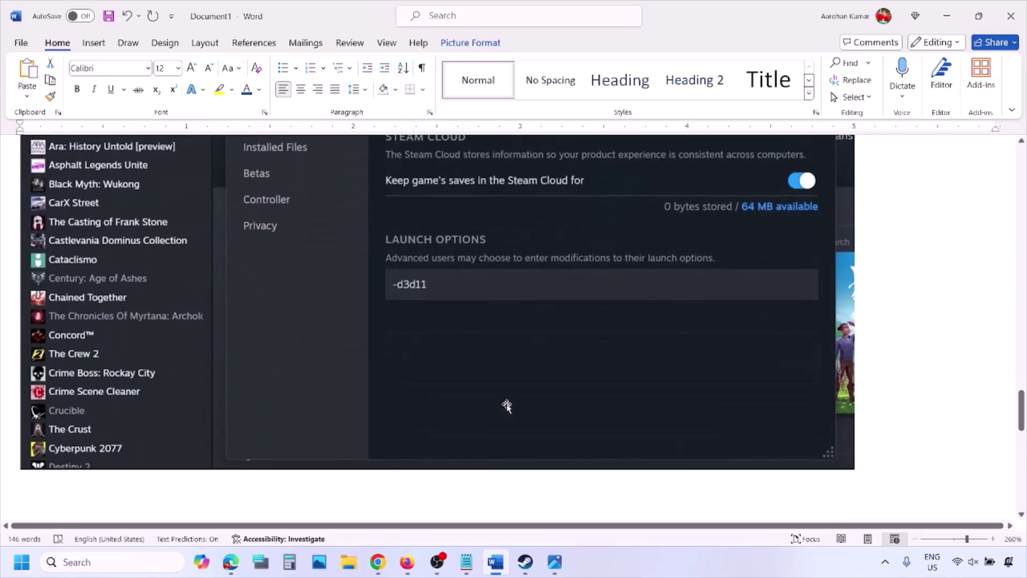
scroll(449, 304, up, 1)
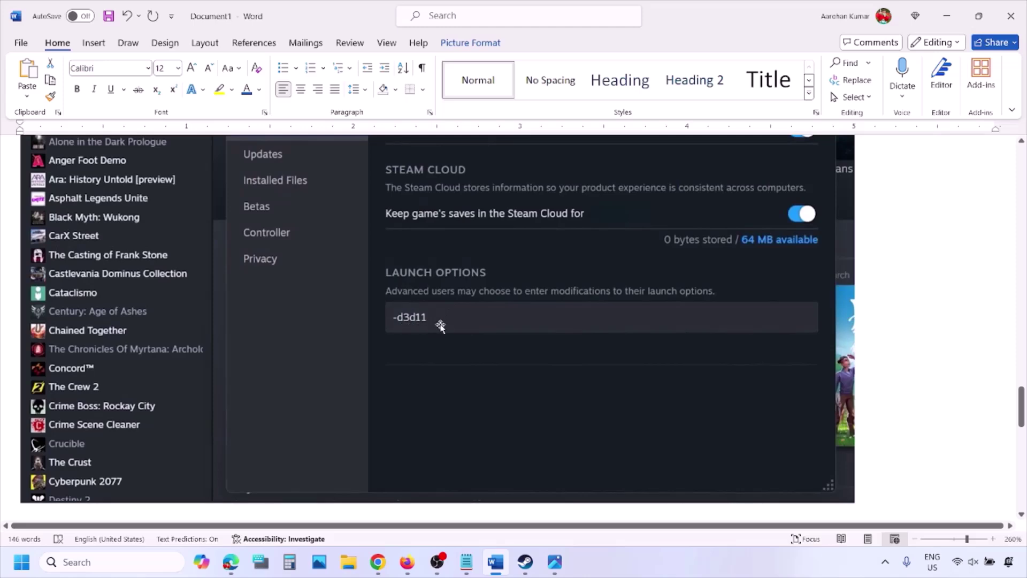
scroll(461, 328, down, 10)
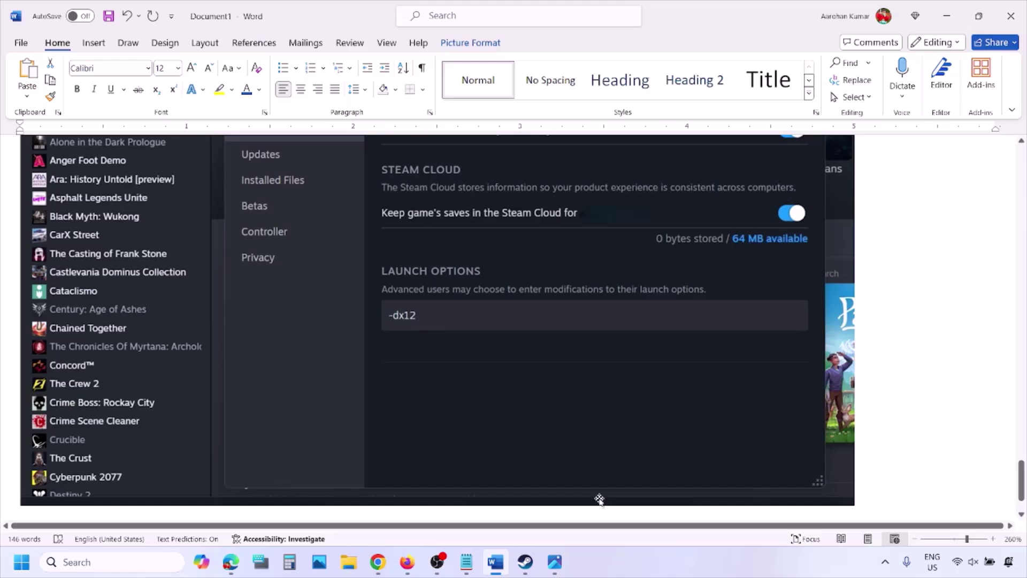
Show the Restart option under the Start menu's power button, then return to the guide's Step 1.
click(525, 562)
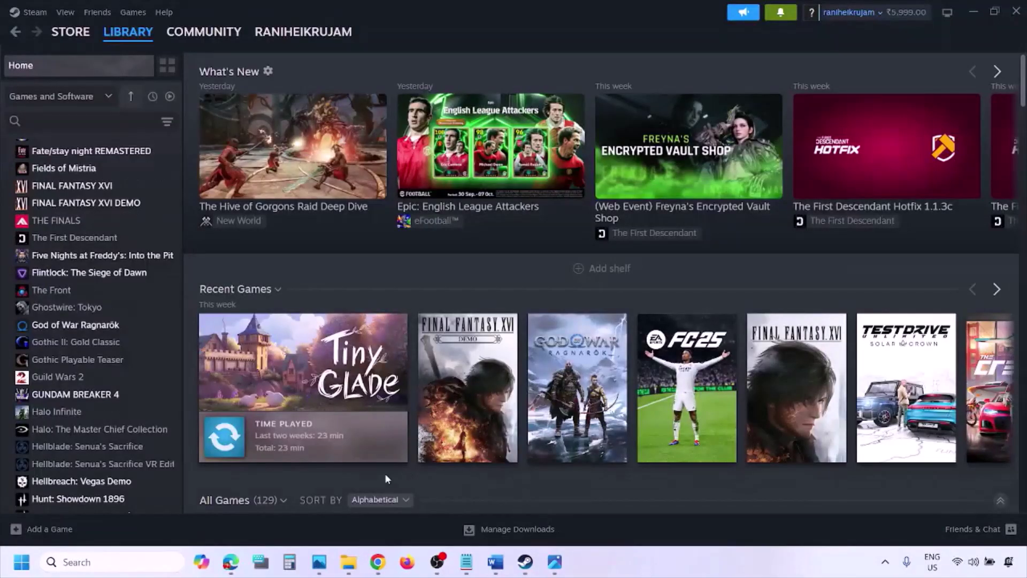
click(22, 562)
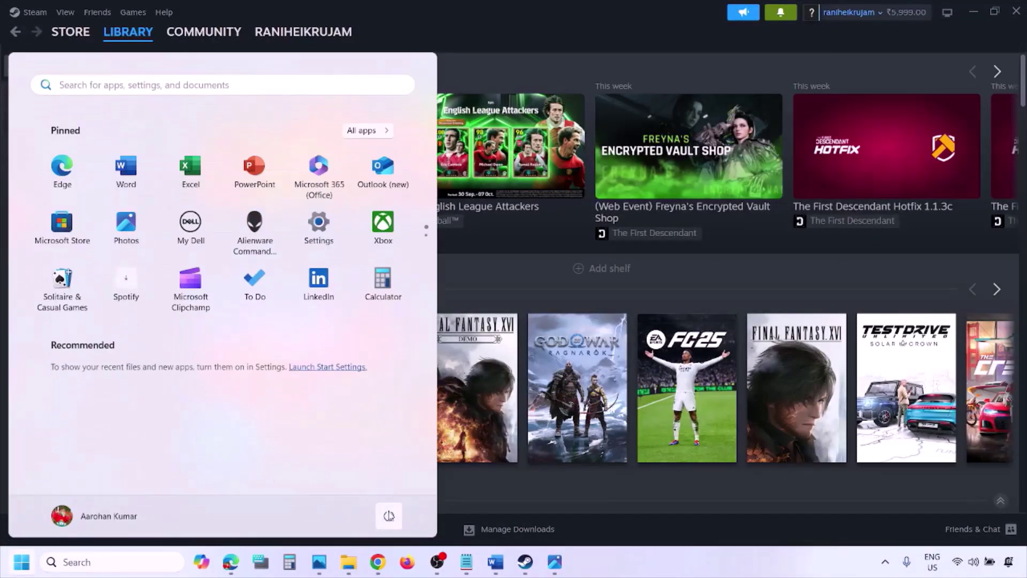
click(389, 515)
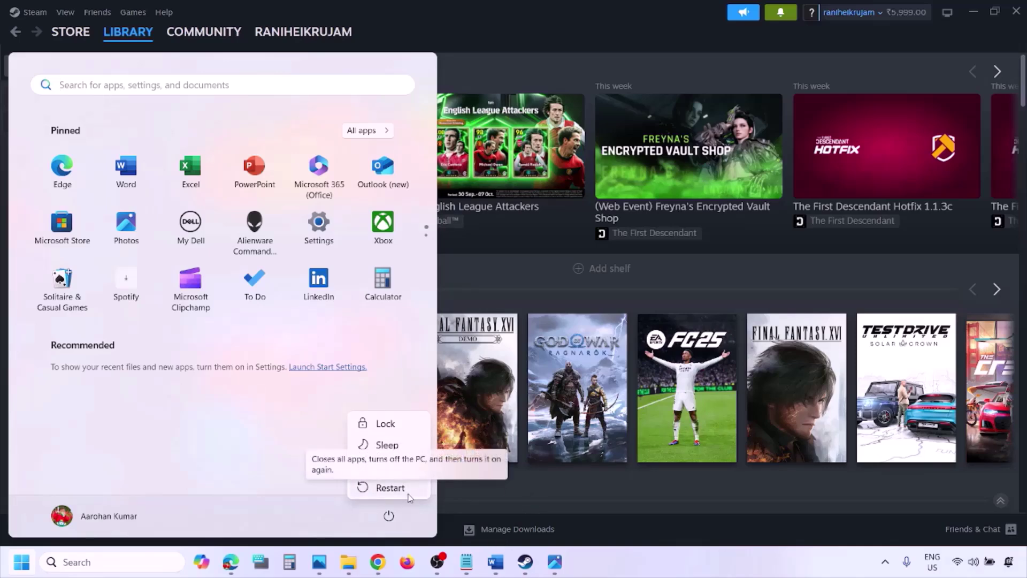
click(495, 562)
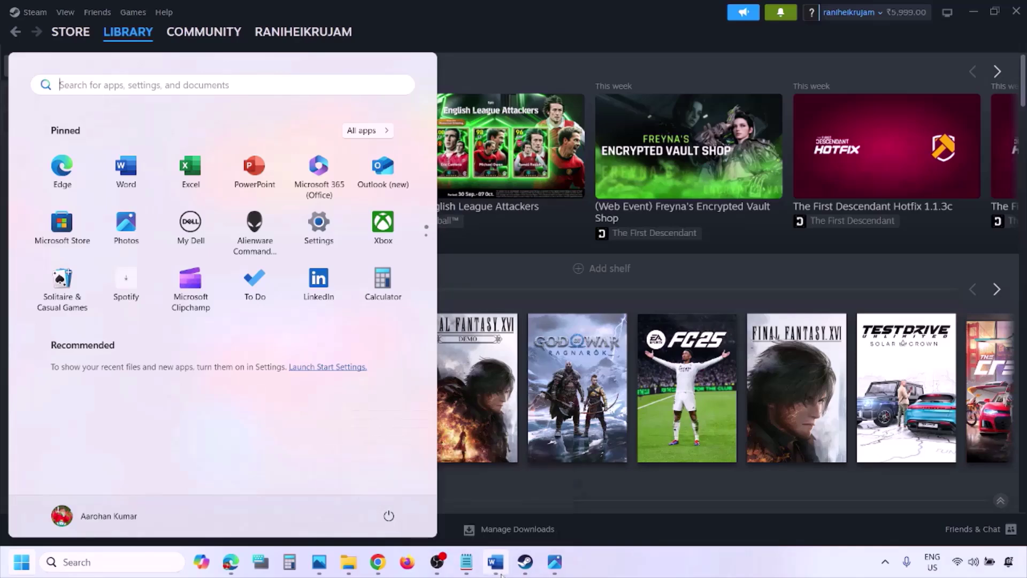
click(495, 561)
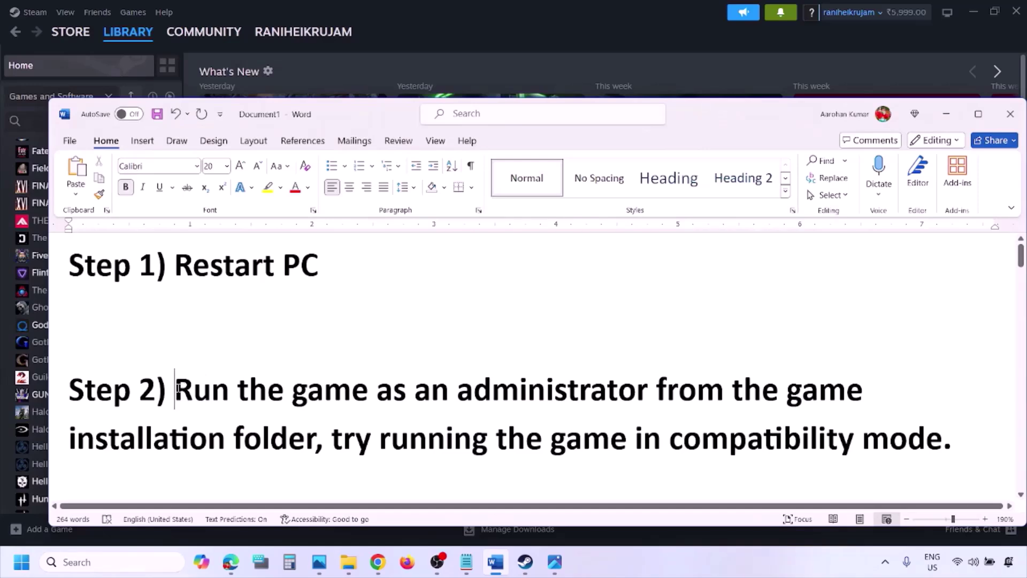
Select the Step 2 text about running the game as administrator.
drag(177, 389, 288, 449)
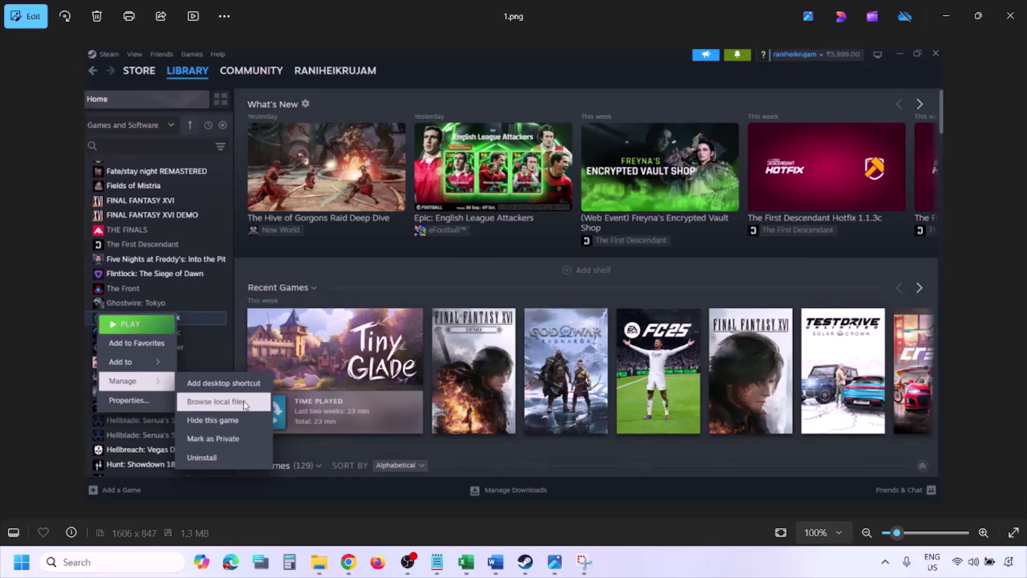
Zoom each screenshot and step from 1.png through 2.png to 3.png.
scroll(243, 400, up, 2)
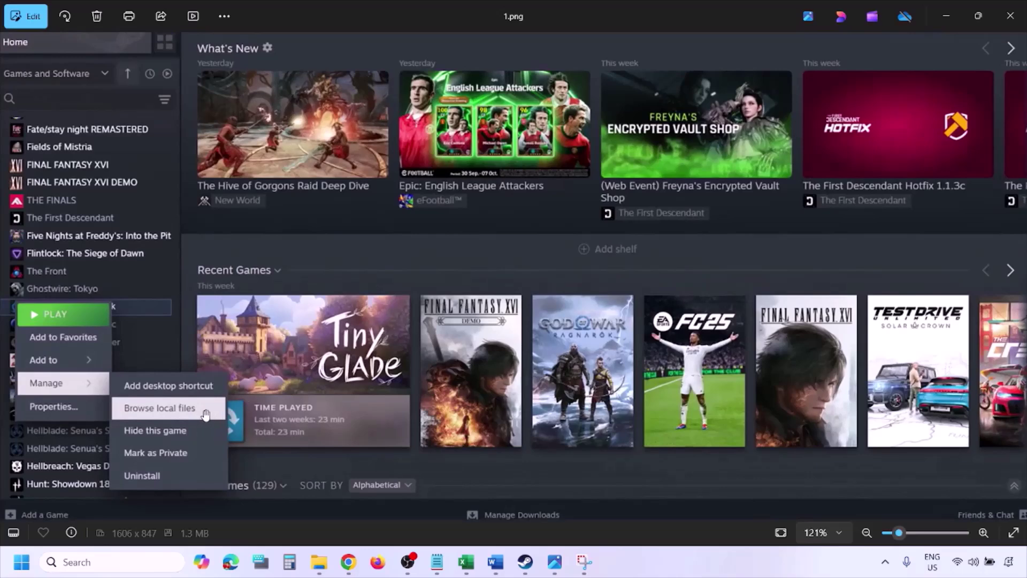
scroll(205, 414, down, 2)
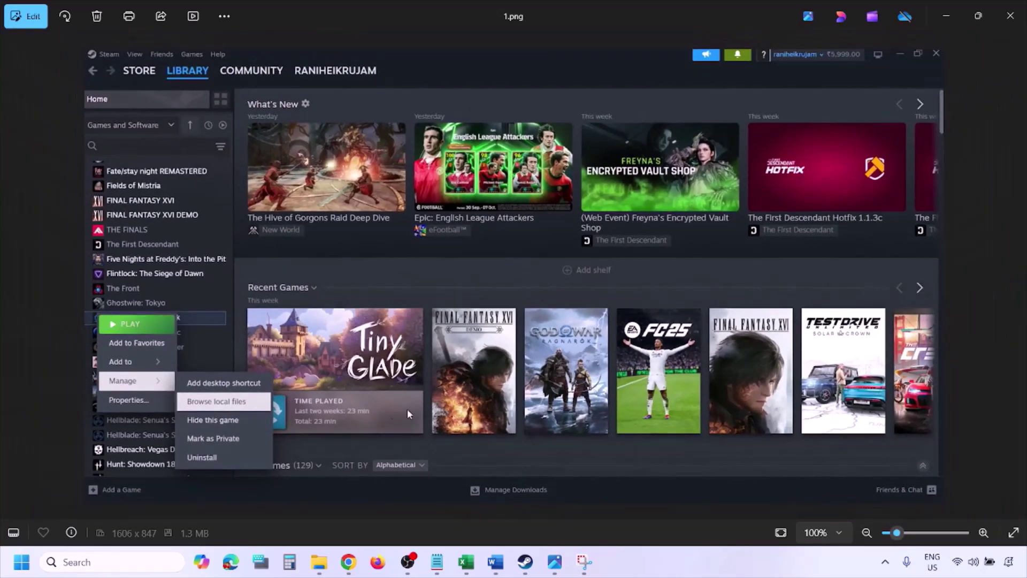
key(Right)
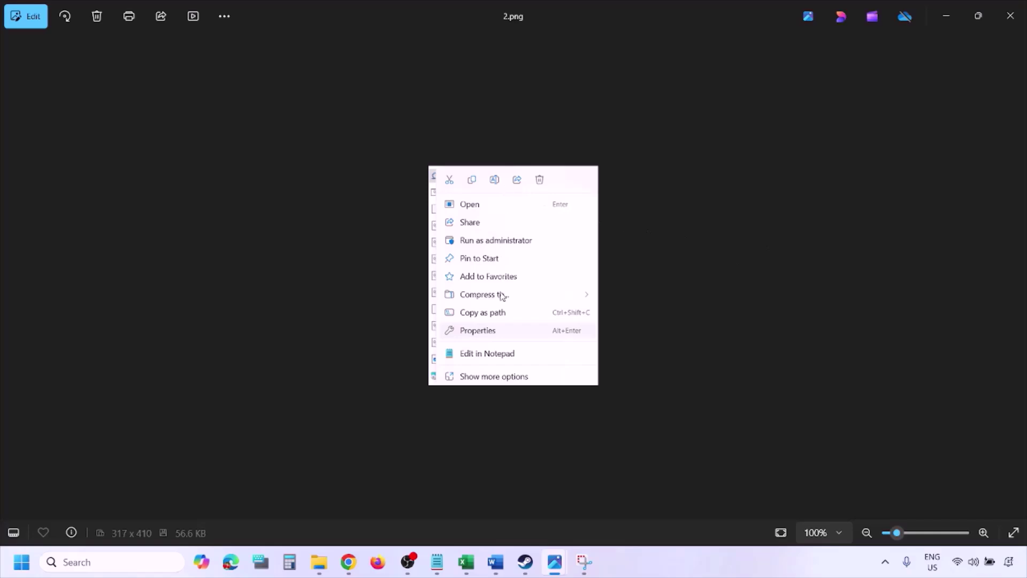
scroll(506, 327, up, 4)
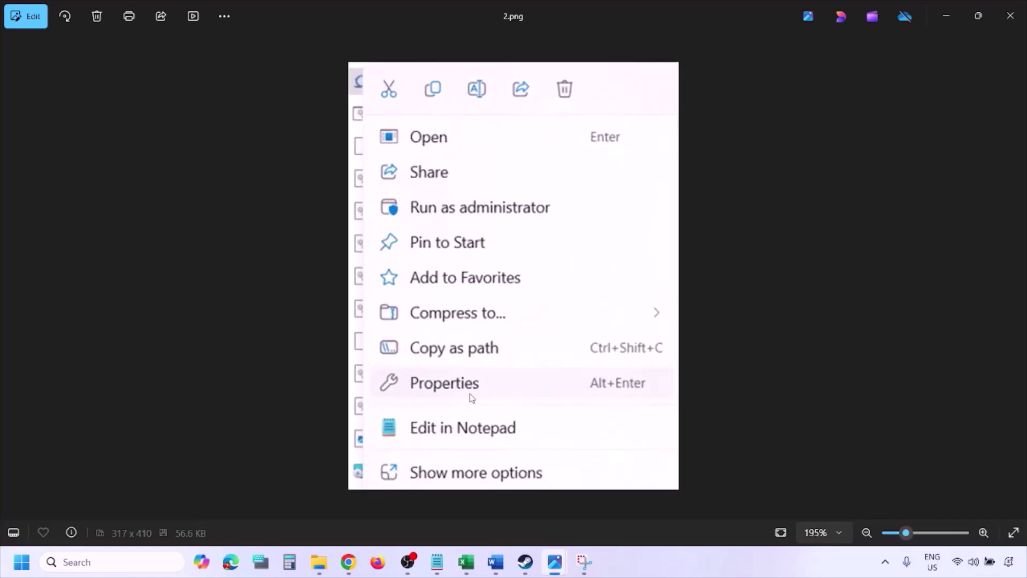
scroll(472, 395, down, 4)
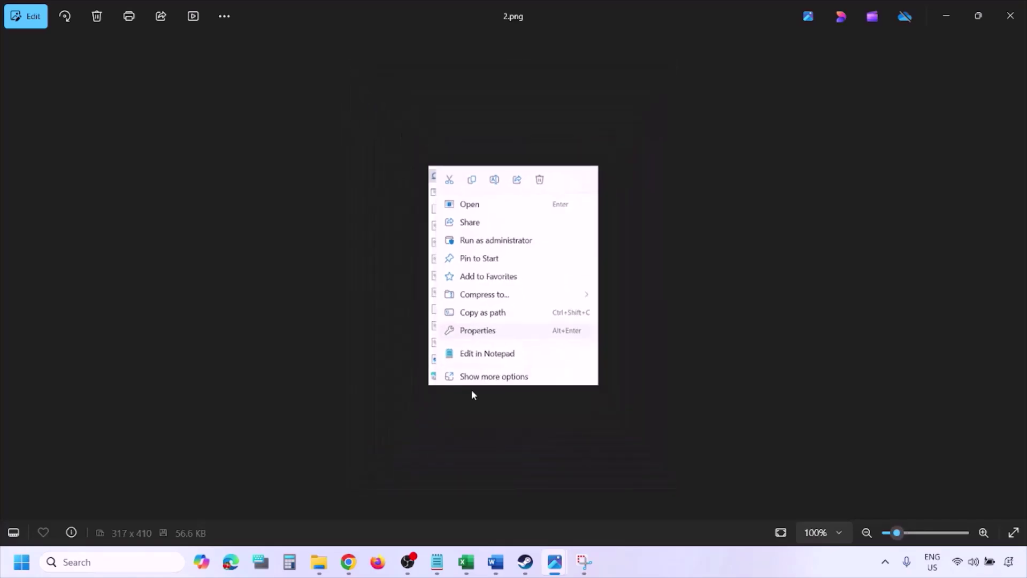
key(Right)
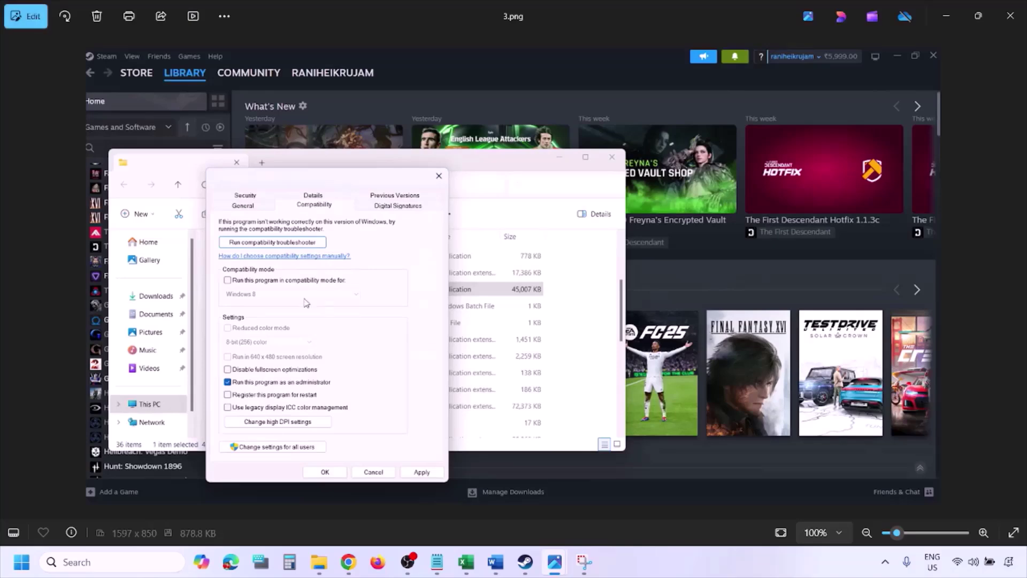
Enlarge 3.png to show the dialog's bottom, then advance to 4.png.
scroll(305, 302, up, 2)
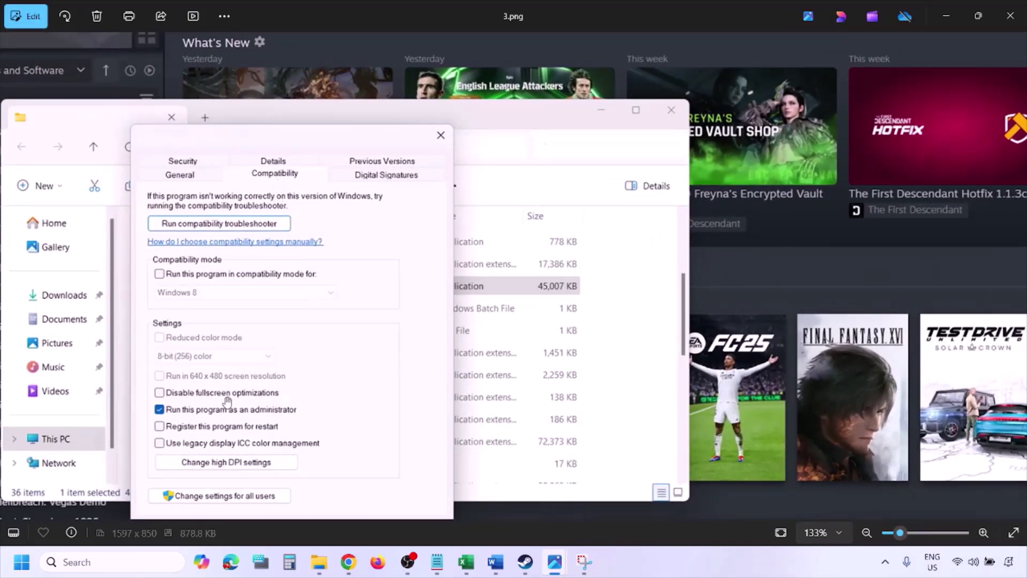
drag(228, 401, 227, 353)
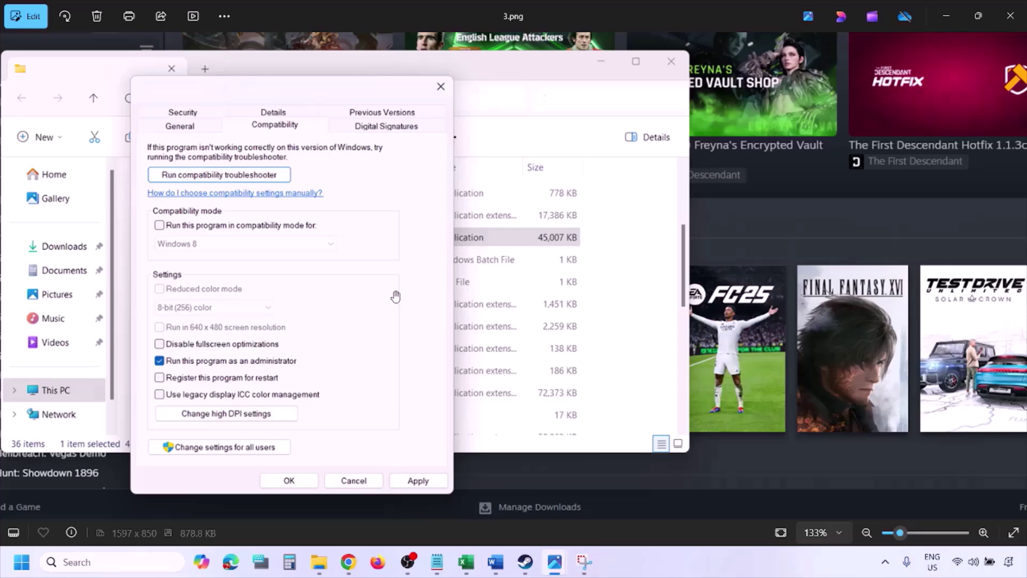
scroll(395, 296, down, 3)
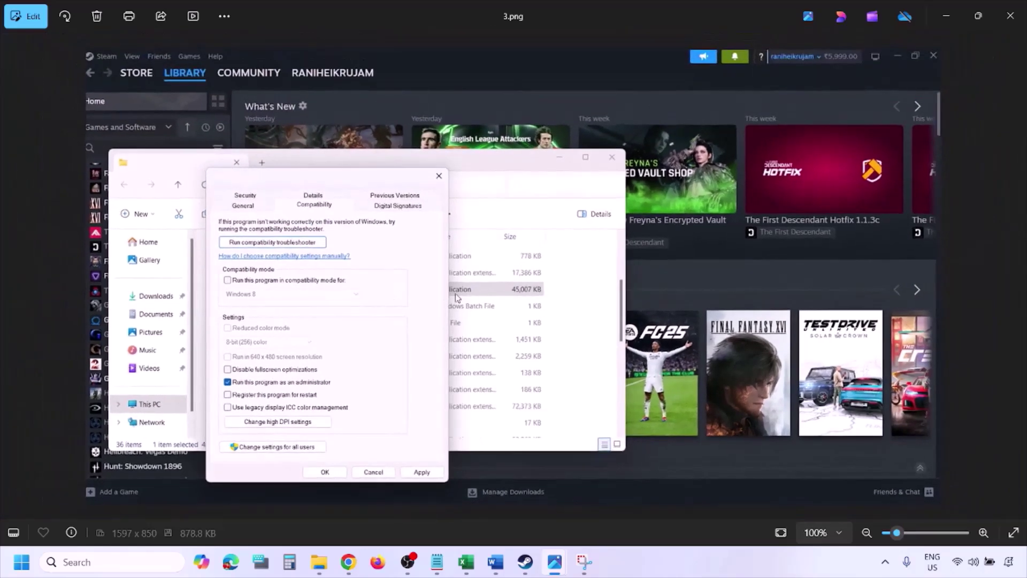
key(Right)
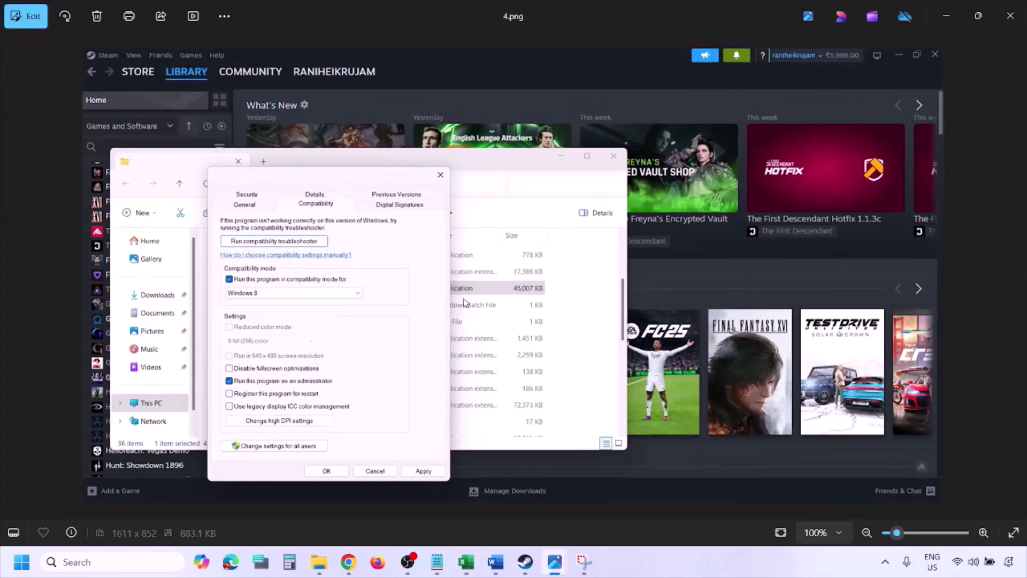
Pan 4.png to its bottom buttons, then advance to 5.png's compatibility-mode list.
scroll(464, 303, up, 3)
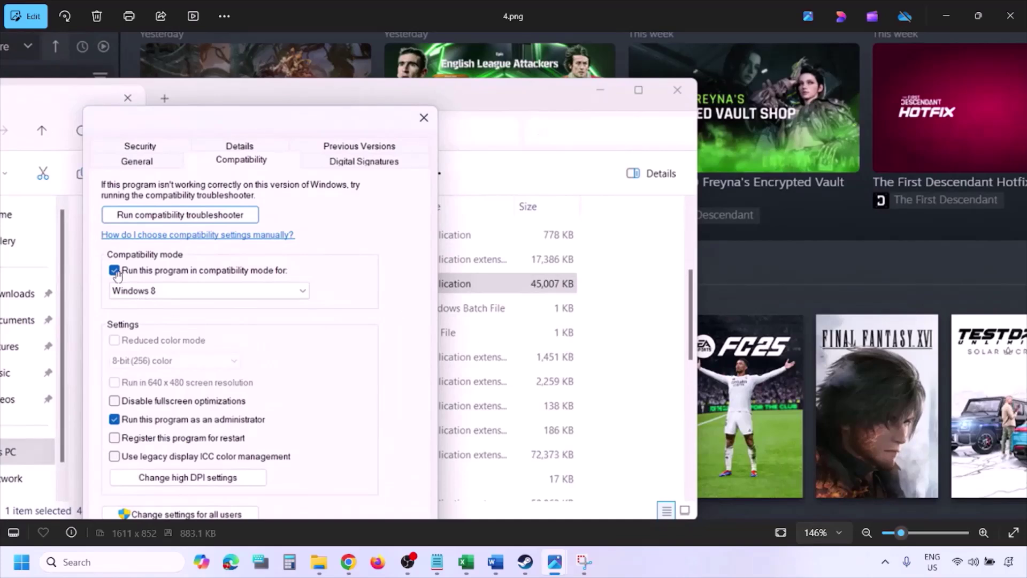
drag(135, 285, 143, 248)
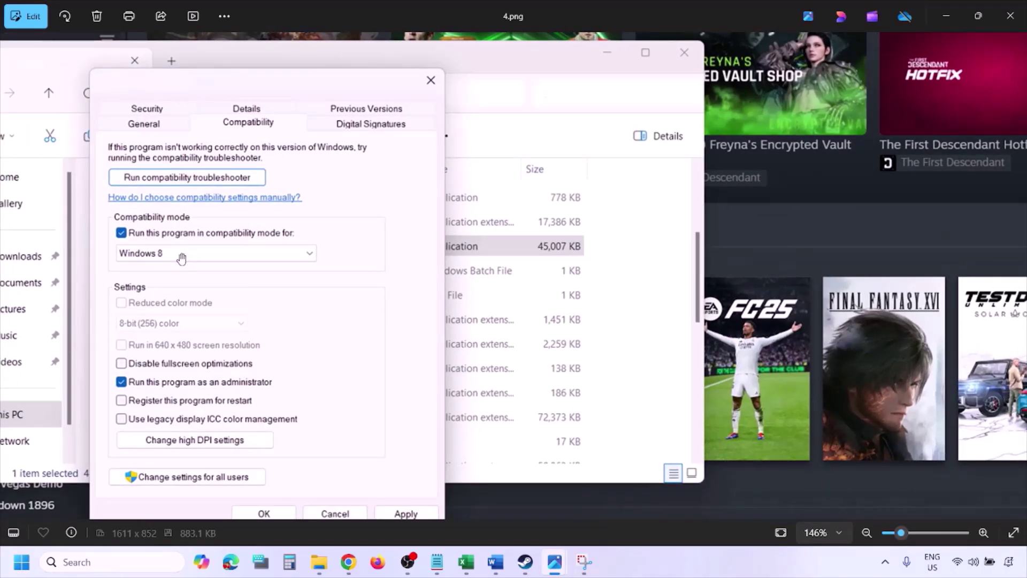
drag(394, 401, 400, 370)
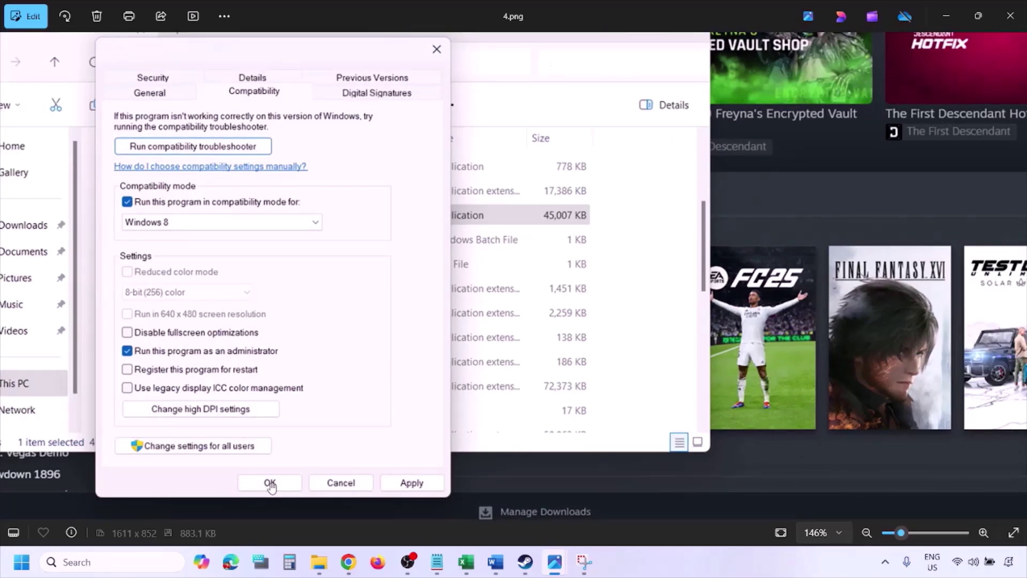
scroll(551, 380, down, 3)
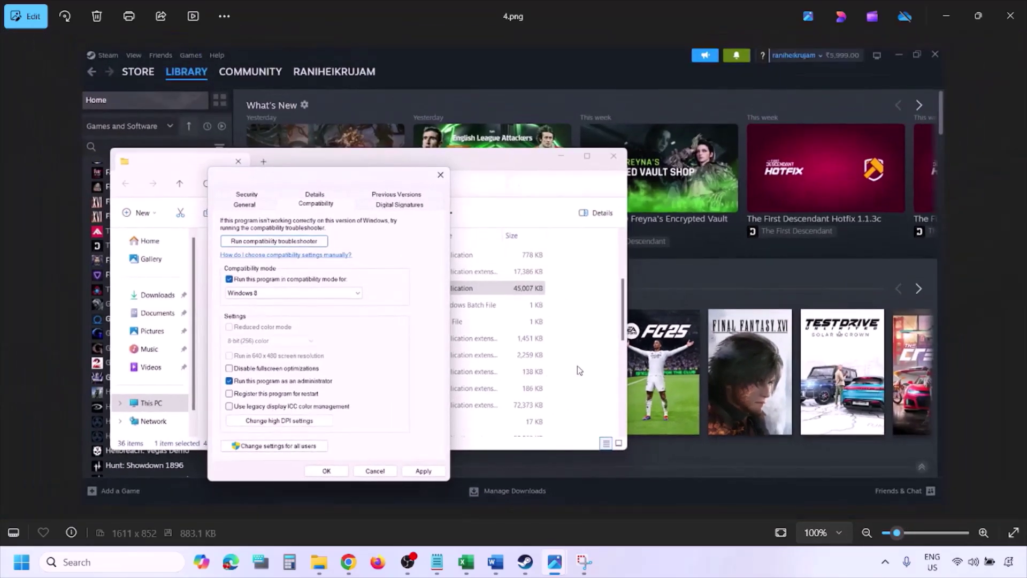
key(Right)
scroll(334, 318, up, 3)
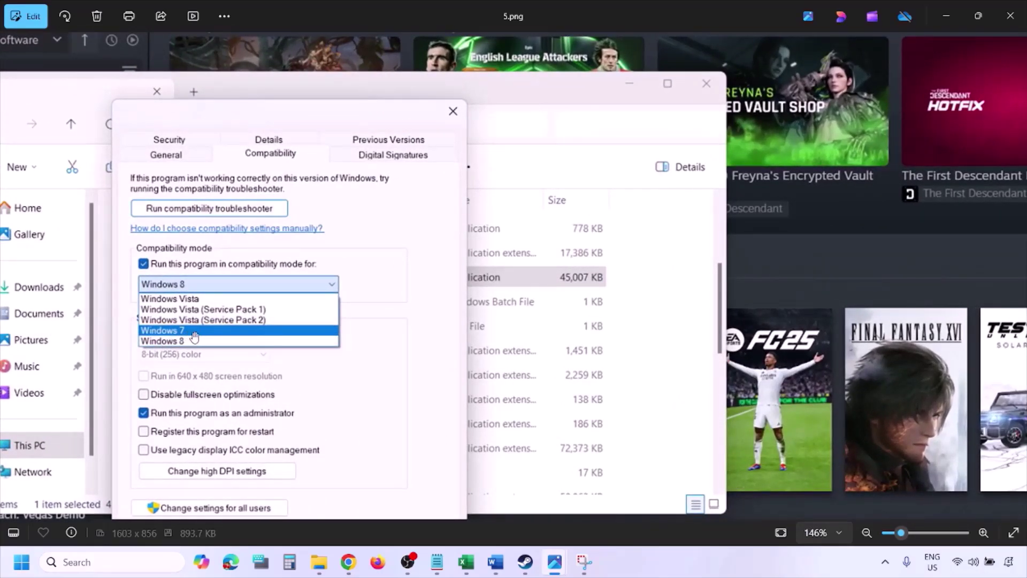
Zoom into 6.png's Windows 7 compatibility settings, then advance to 7.png.
scroll(193, 337, down, 3)
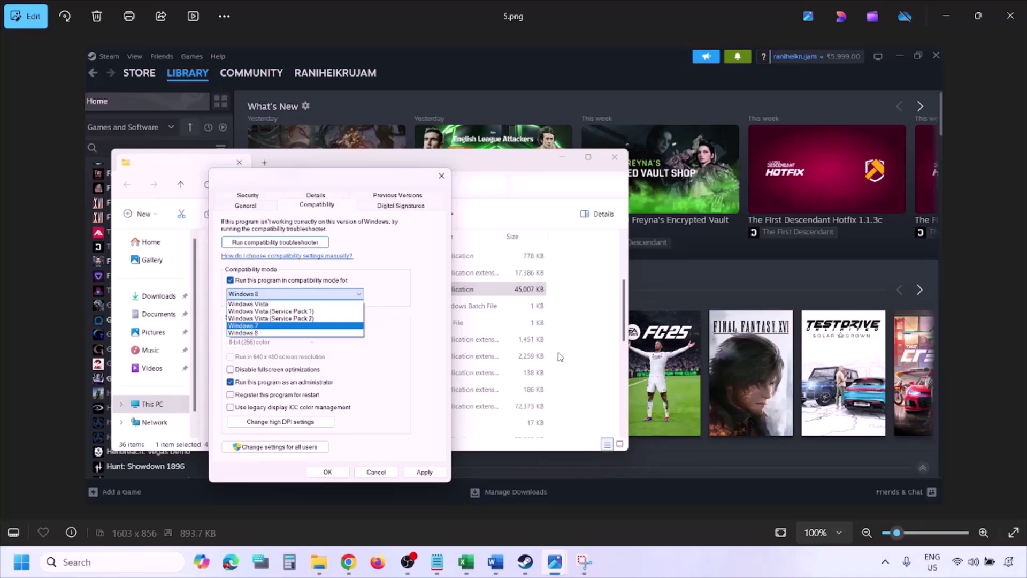
key(Right)
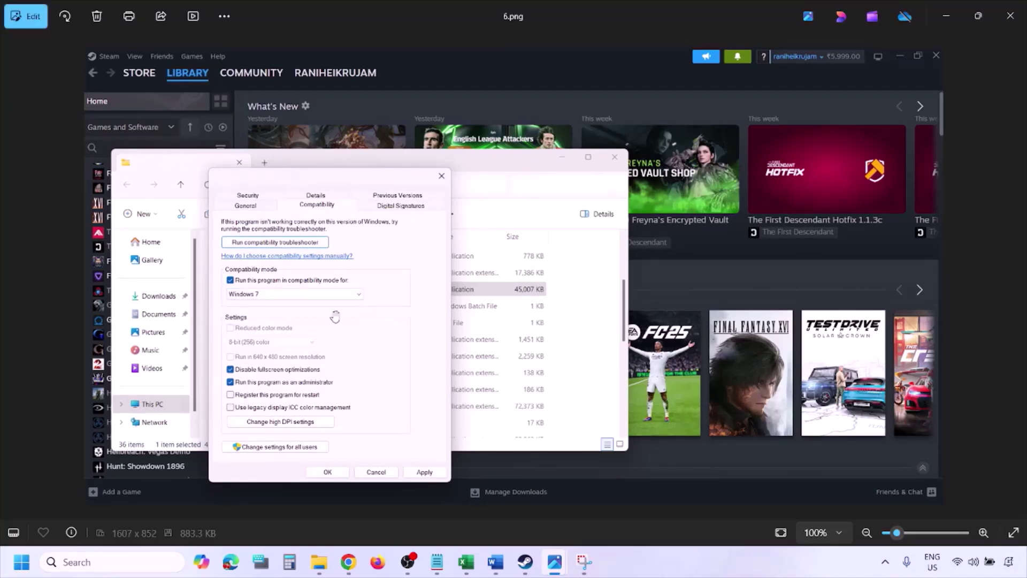
scroll(333, 316, up, 3)
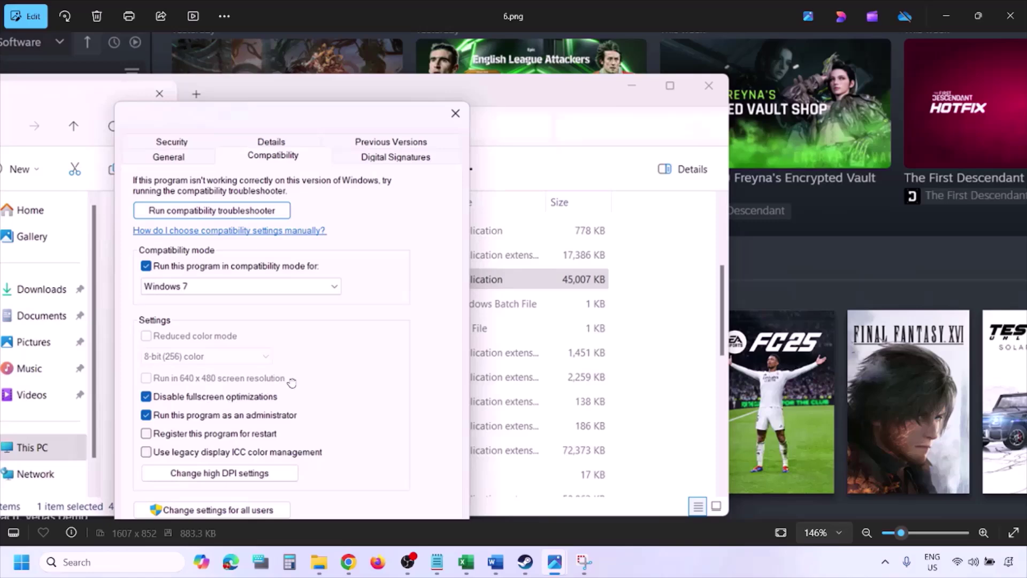
drag(293, 348, 338, 276)
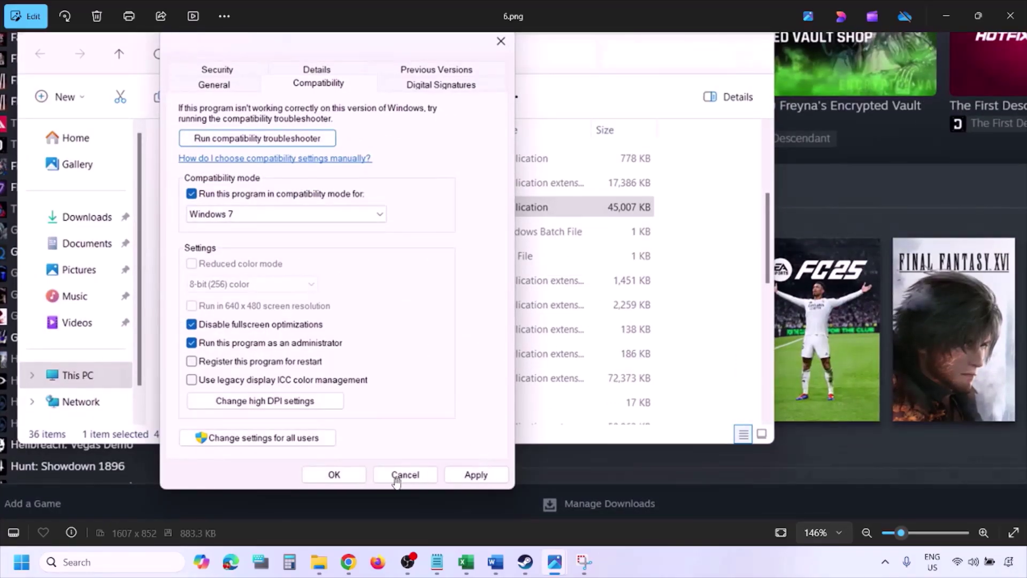
scroll(356, 475, down, 4)
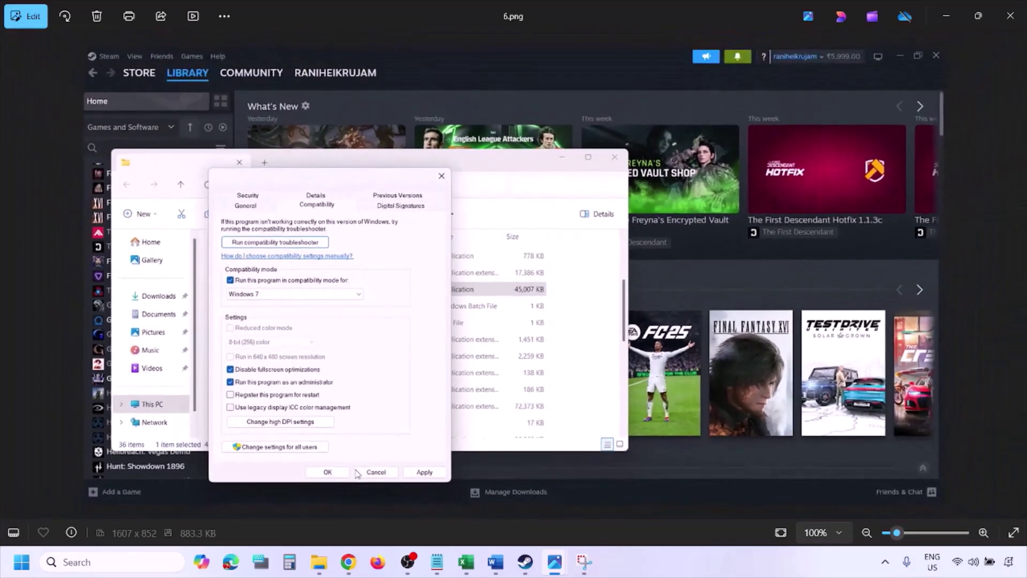
scroll(284, 367, up, 4)
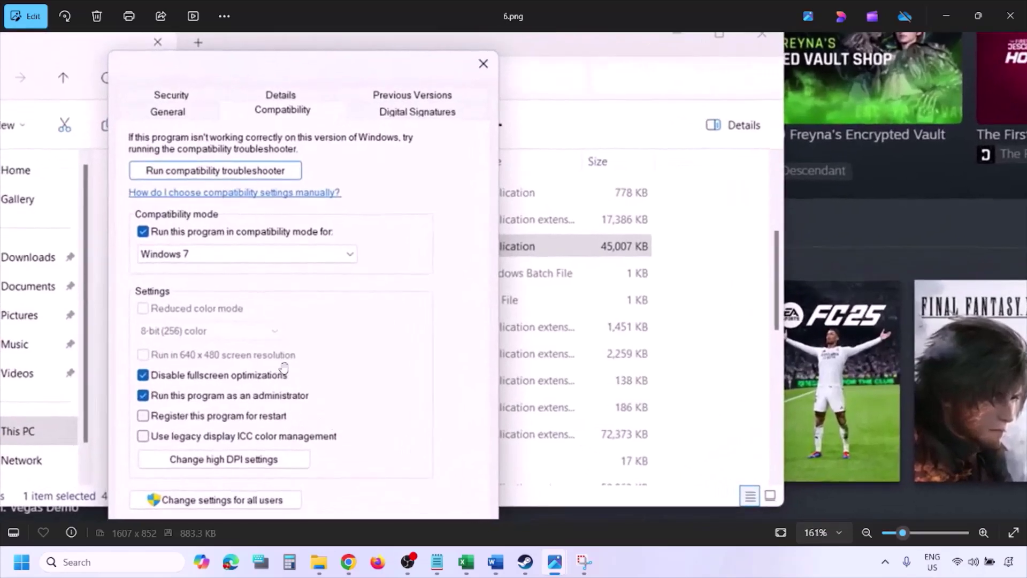
drag(199, 354, 254, 344)
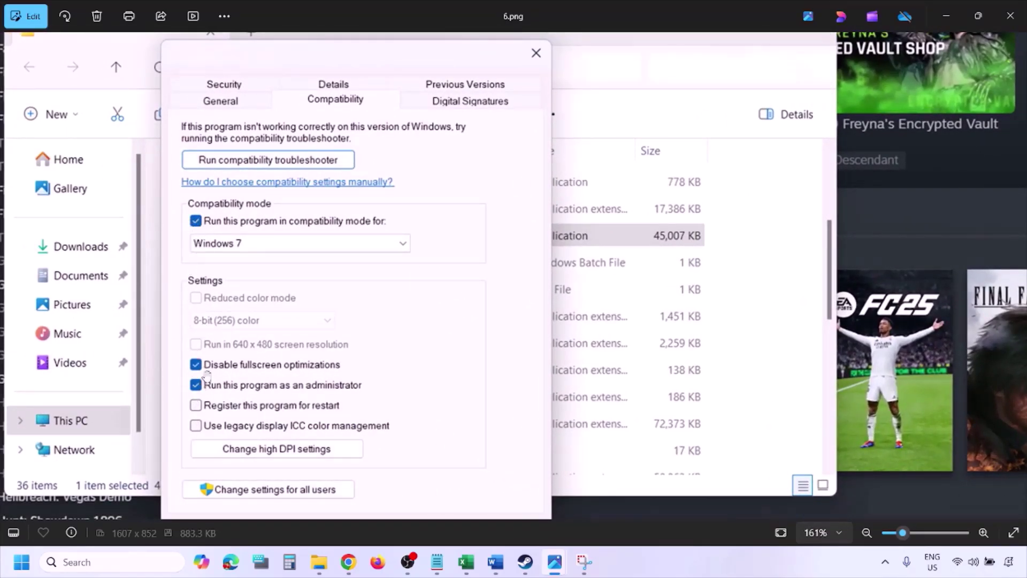
key(Right)
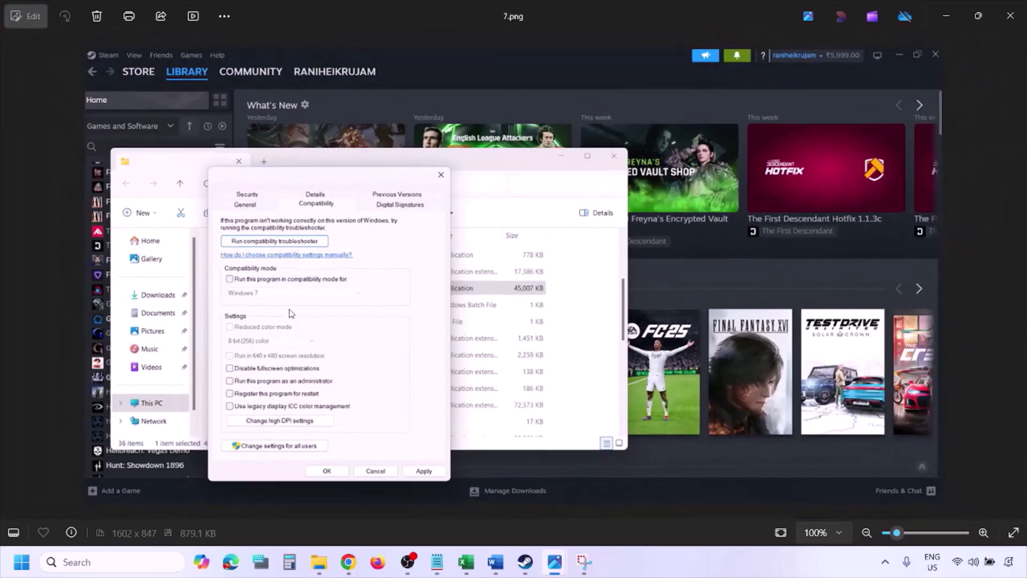
Zoom in and out of 7.png, then move to 0.png showing Steam's Properties context menu.
scroll(290, 313, up, 5)
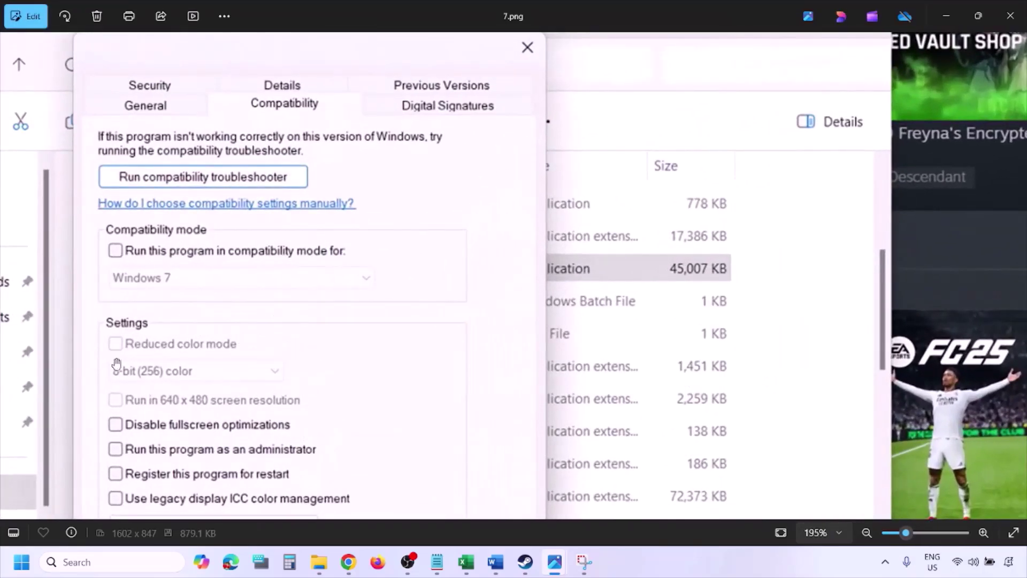
scroll(165, 346, down, 4)
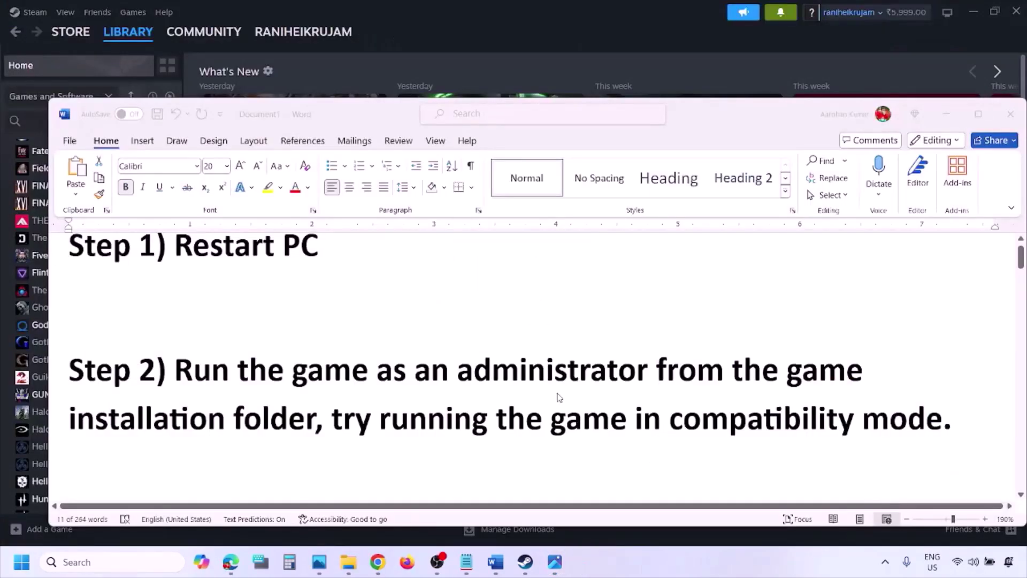
scroll(558, 396, down, 2)
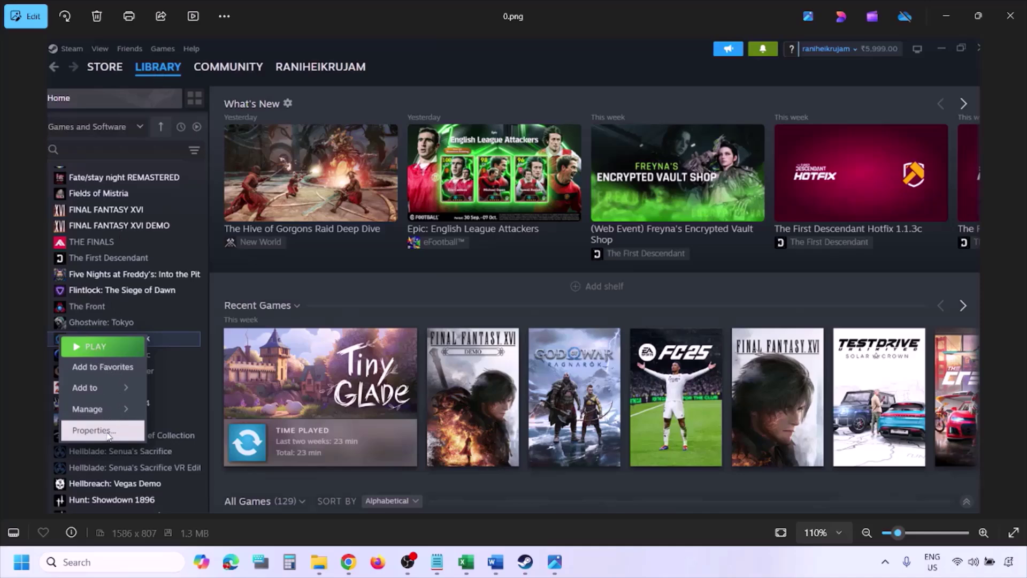
Advance to the Installed Files screenshot with the verify integrity of game files option.
scroll(368, 336, down, 1)
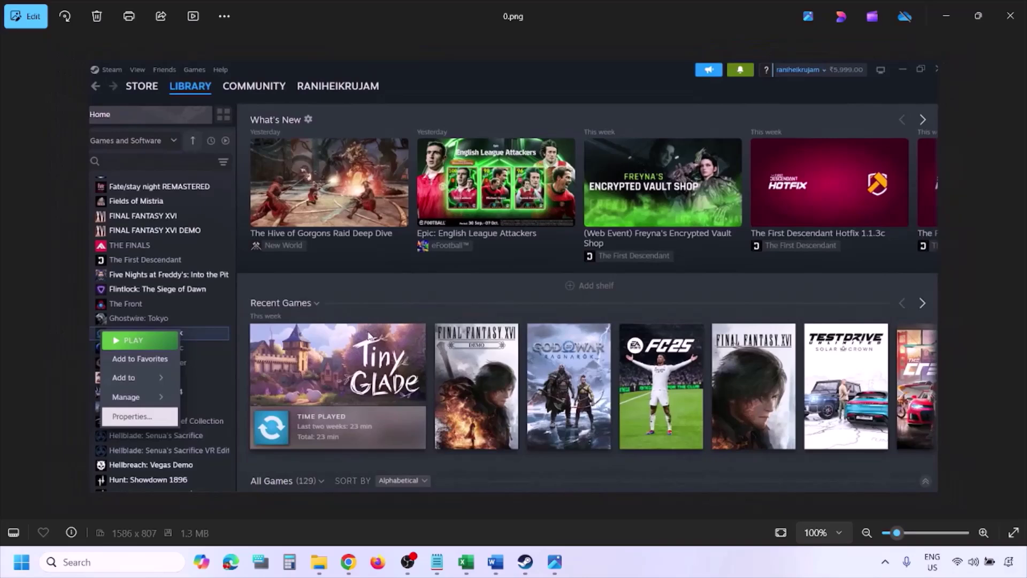
click(368, 336)
key(Right)
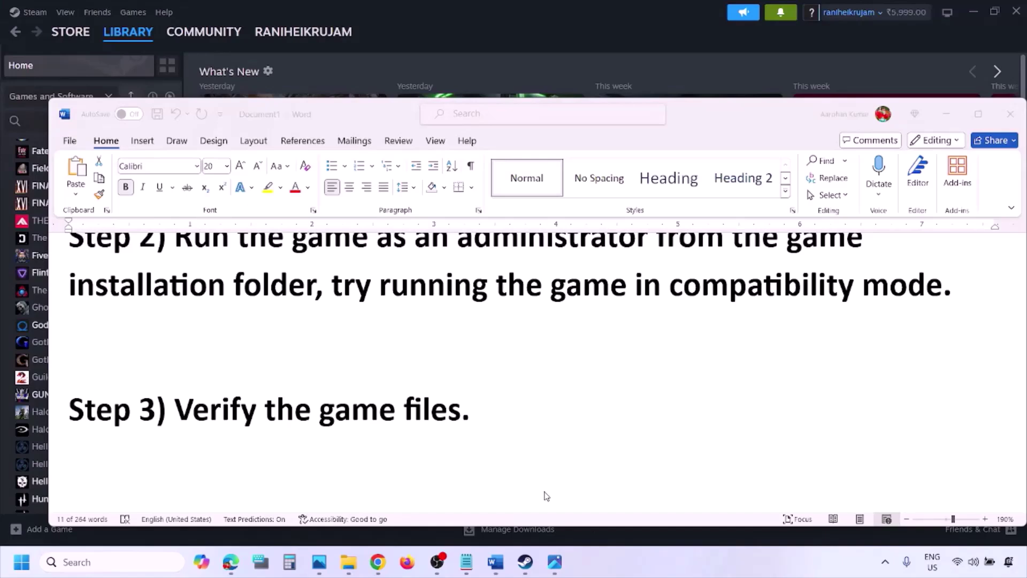
scroll(545, 495, down, 5)
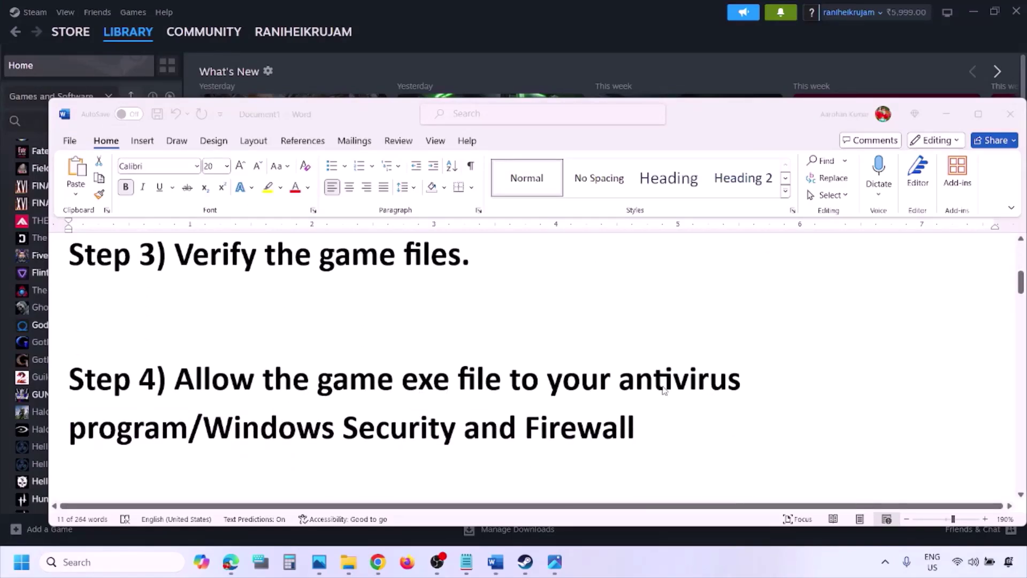
Select 'Windows Security' in Step 4, then minimise the guide to reveal Steam.
click(188, 426)
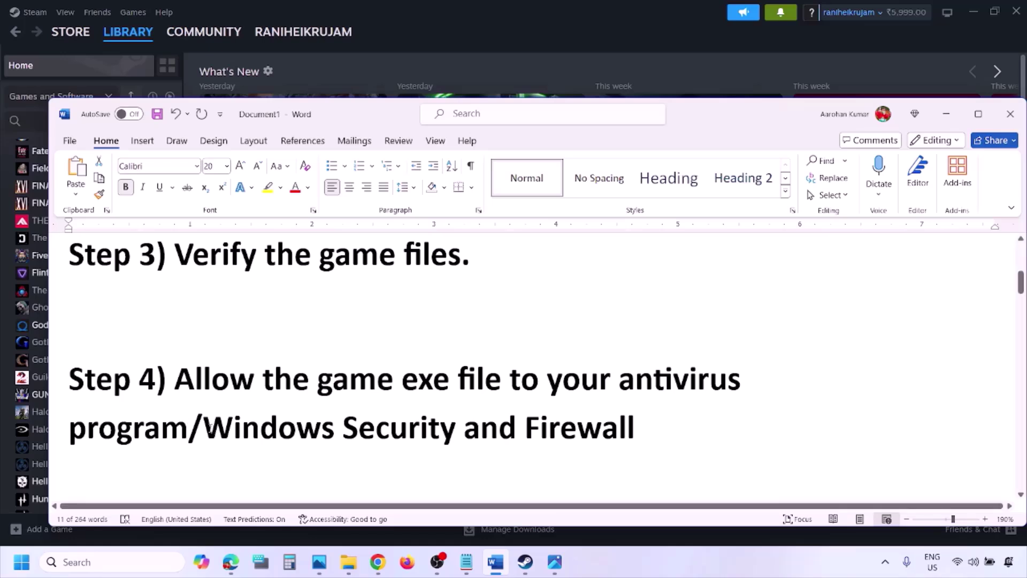
drag(209, 427, 463, 428)
click(682, 572)
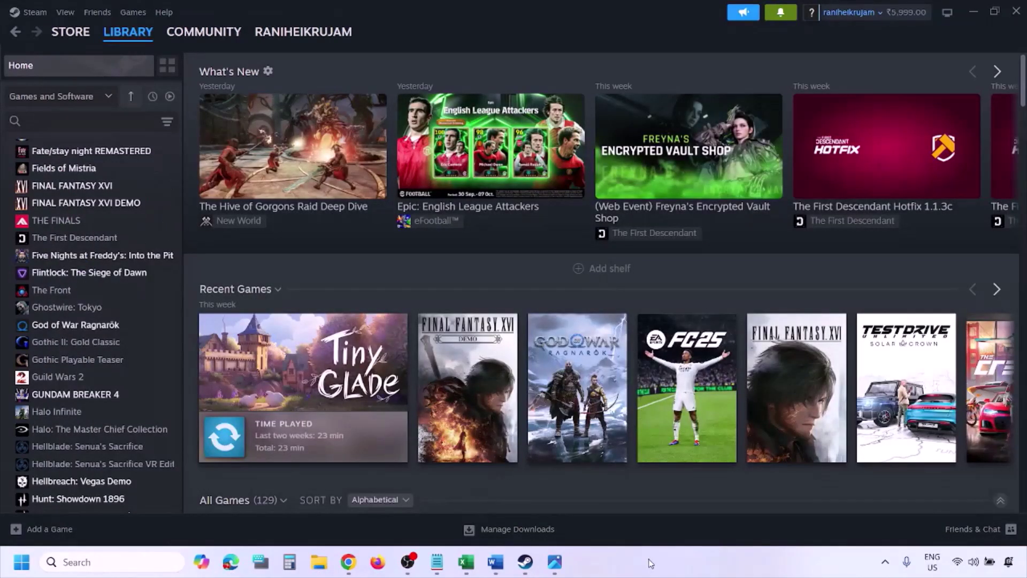
Reach Windows Security's Controlled folder access allowed-apps list via Settings, Privacy & security and ransomware protection.
key(super+i)
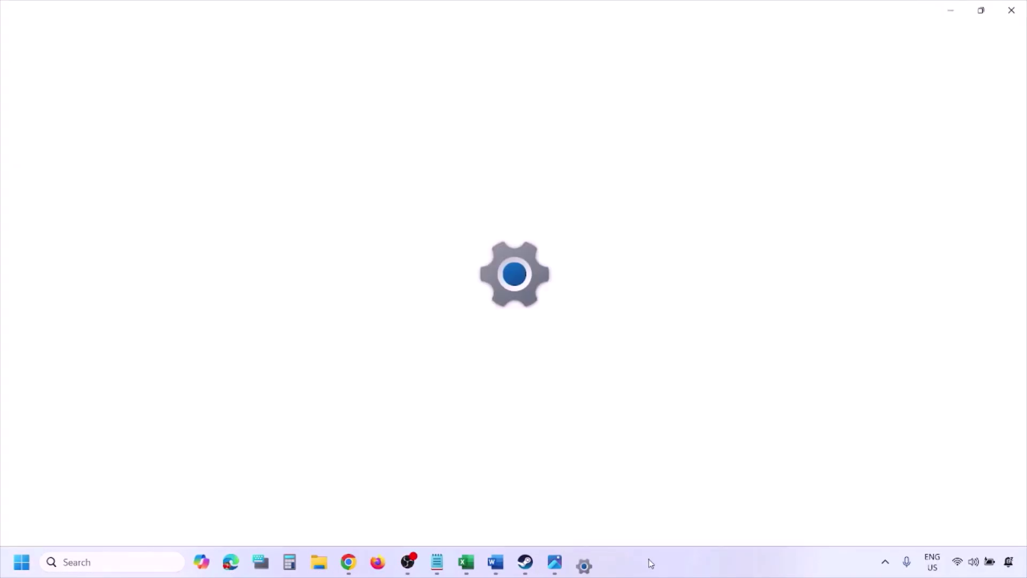
click(107, 420)
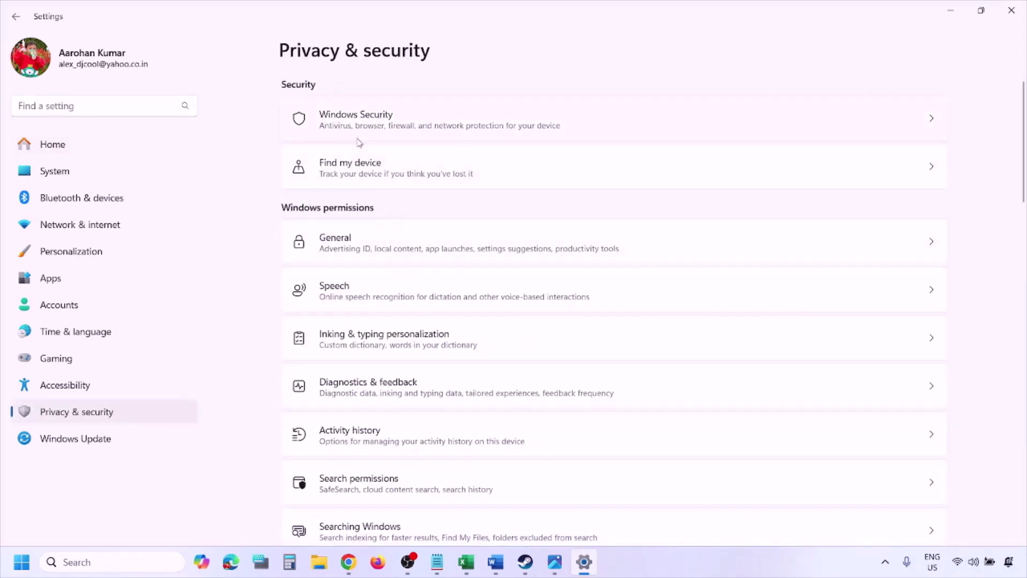
click(369, 126)
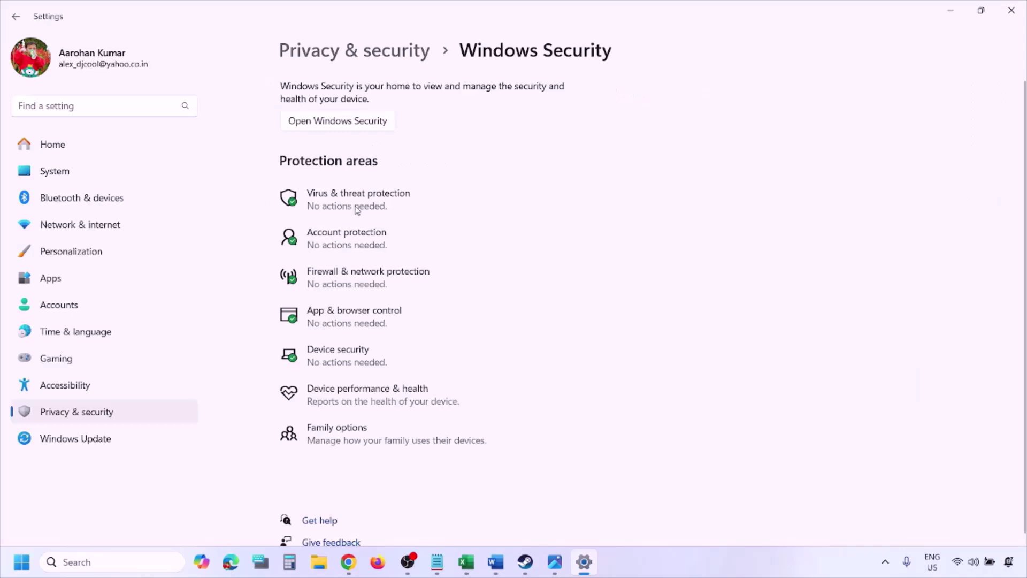
click(381, 204)
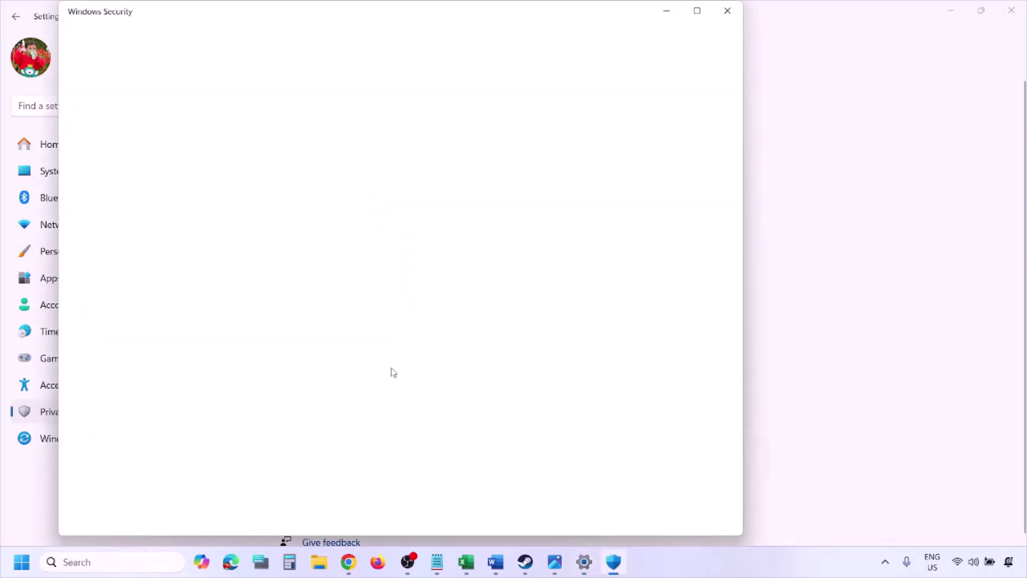
scroll(392, 369, down, 3)
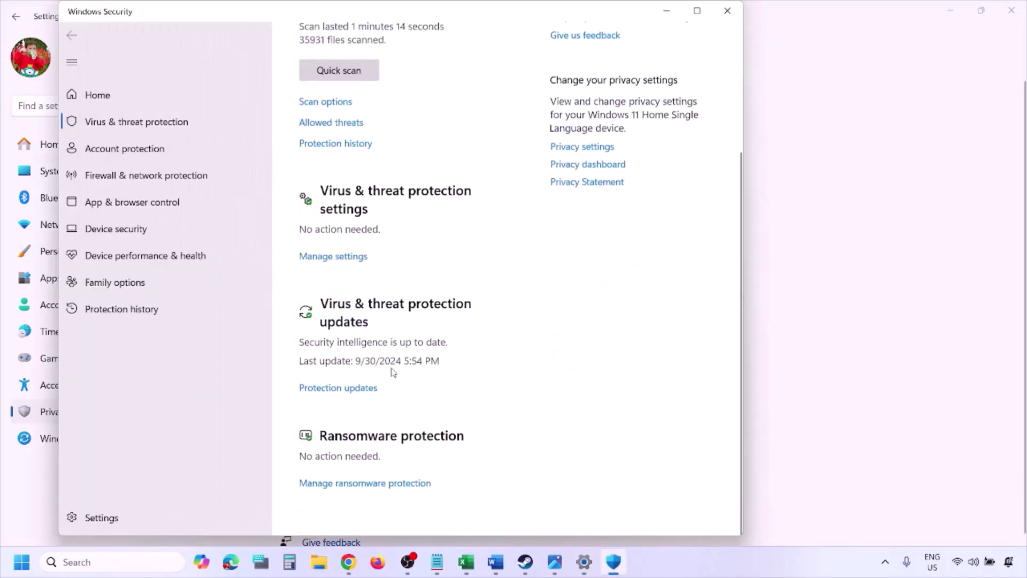
click(374, 486)
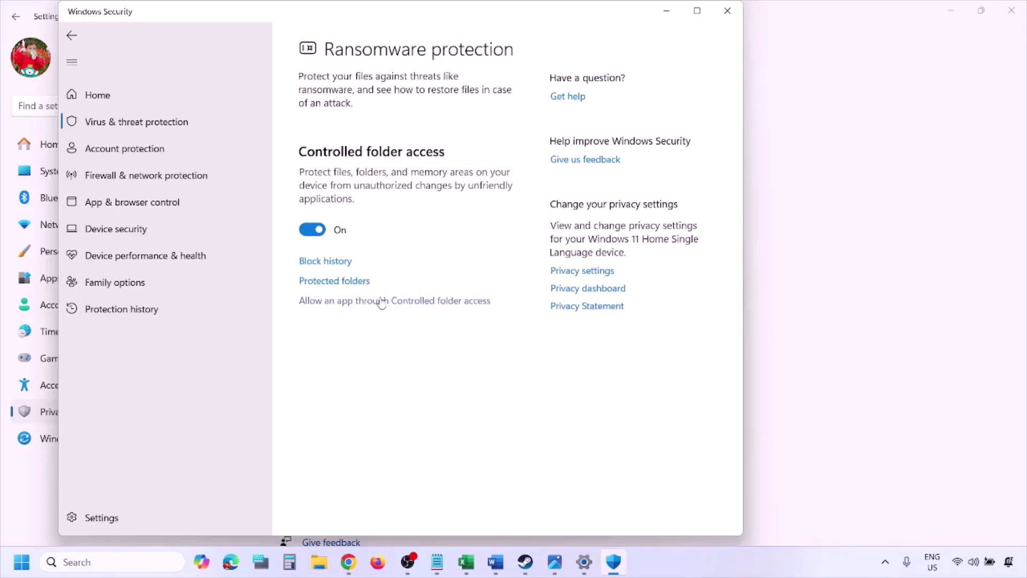
click(389, 304)
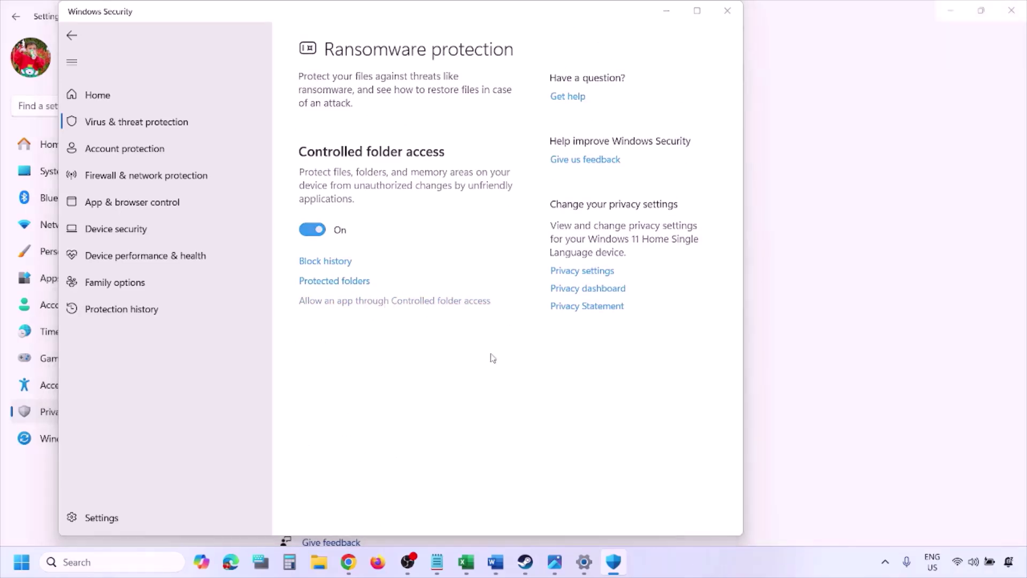
scroll(385, 182, down, 3)
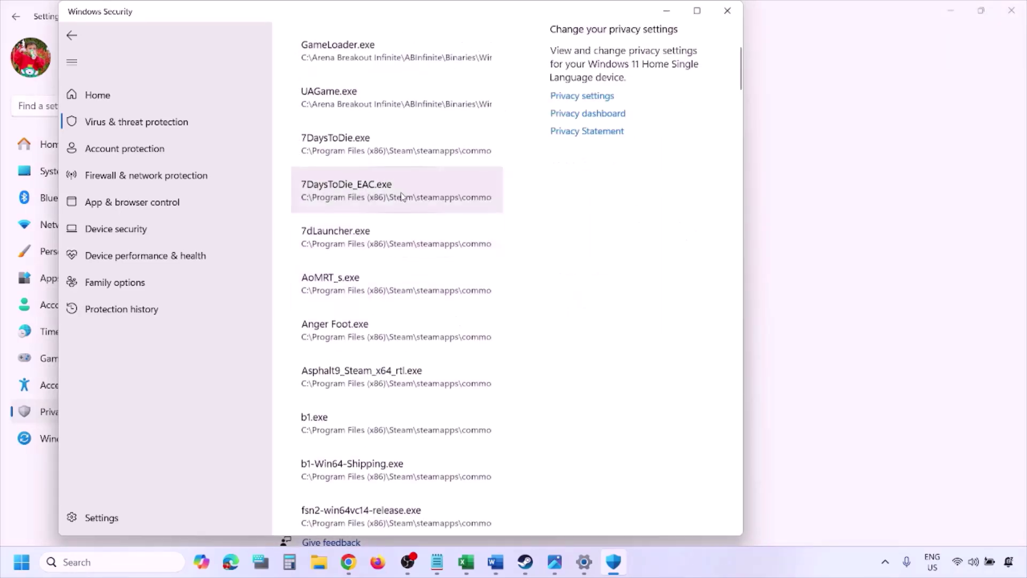
scroll(379, 171, up, 3)
Start adding an allowed app, browse to C:\Program Files (x86)\Steam\steamapps, then cancel the file picker.
click(379, 183)
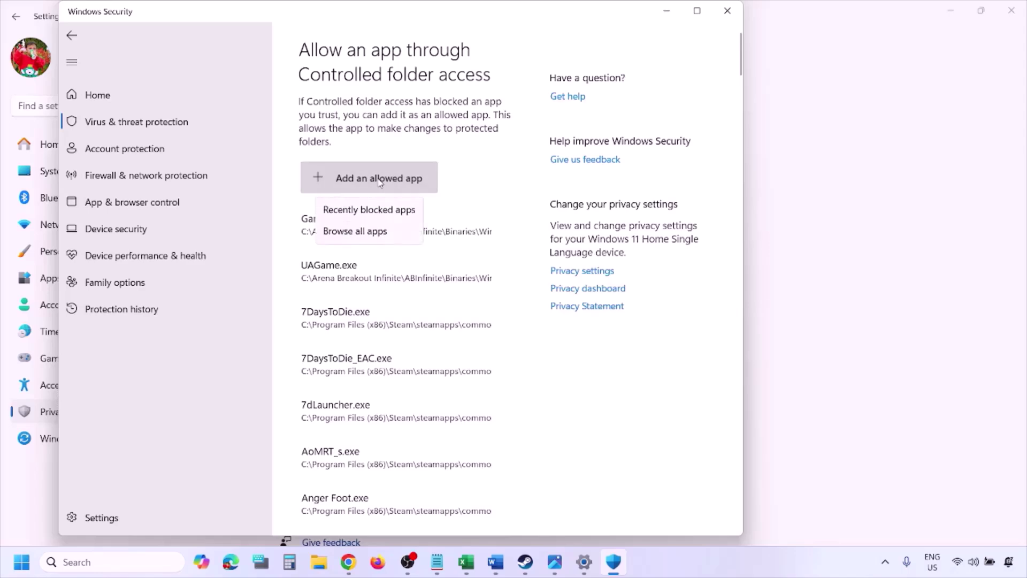
click(385, 230)
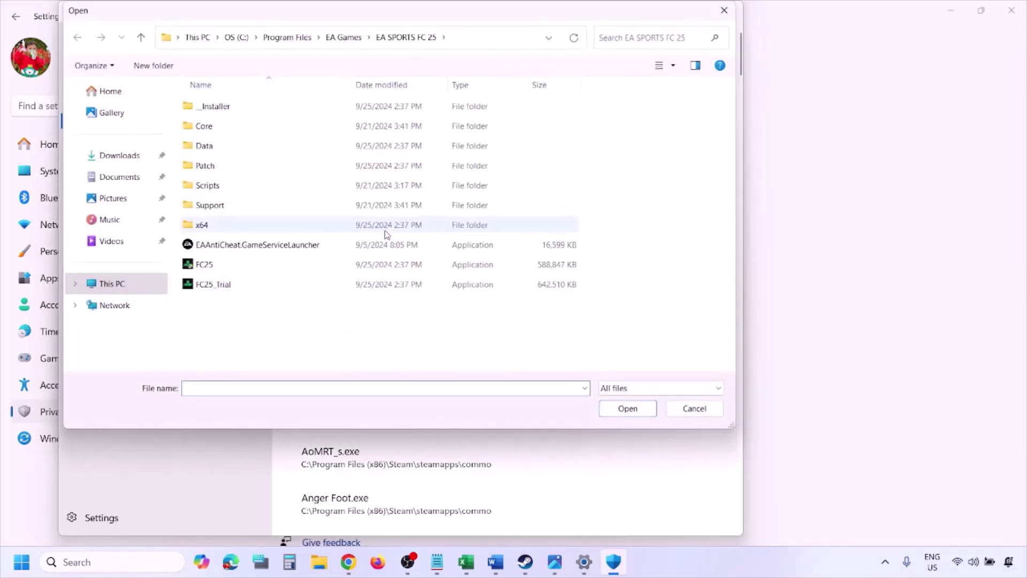
click(115, 282)
click(267, 124)
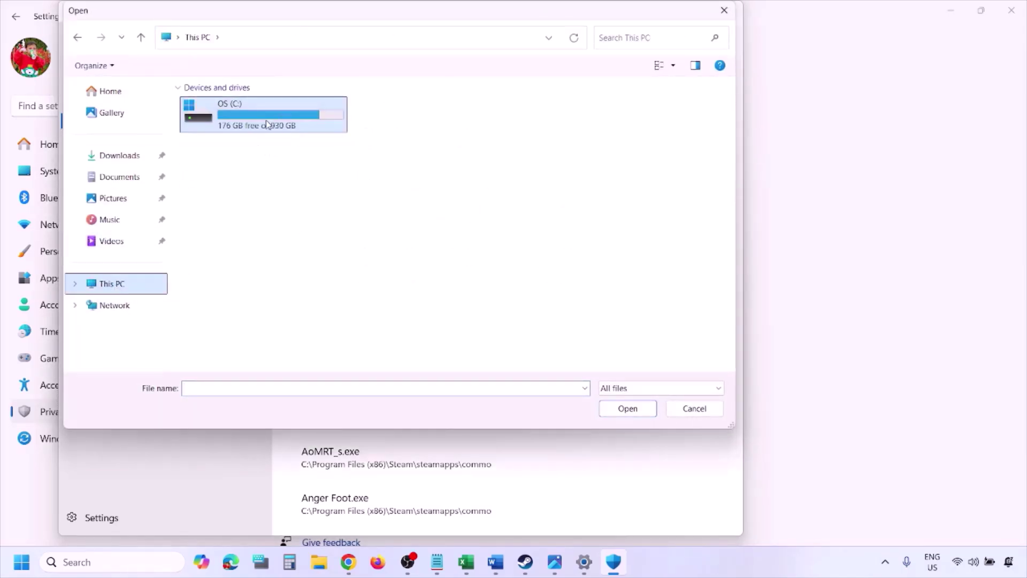
double_click(268, 122)
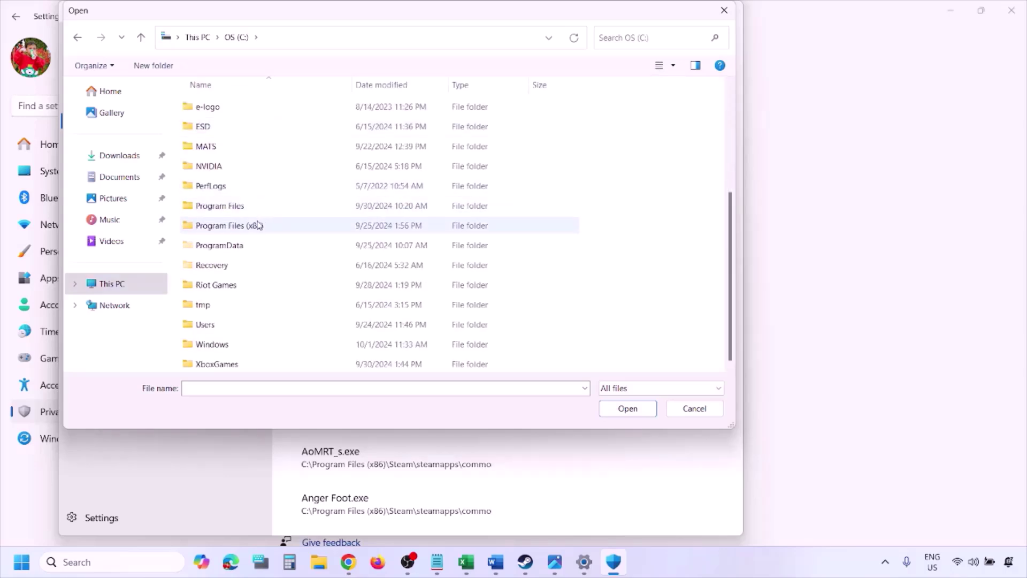
double_click(257, 224)
scroll(257, 225, down, 8)
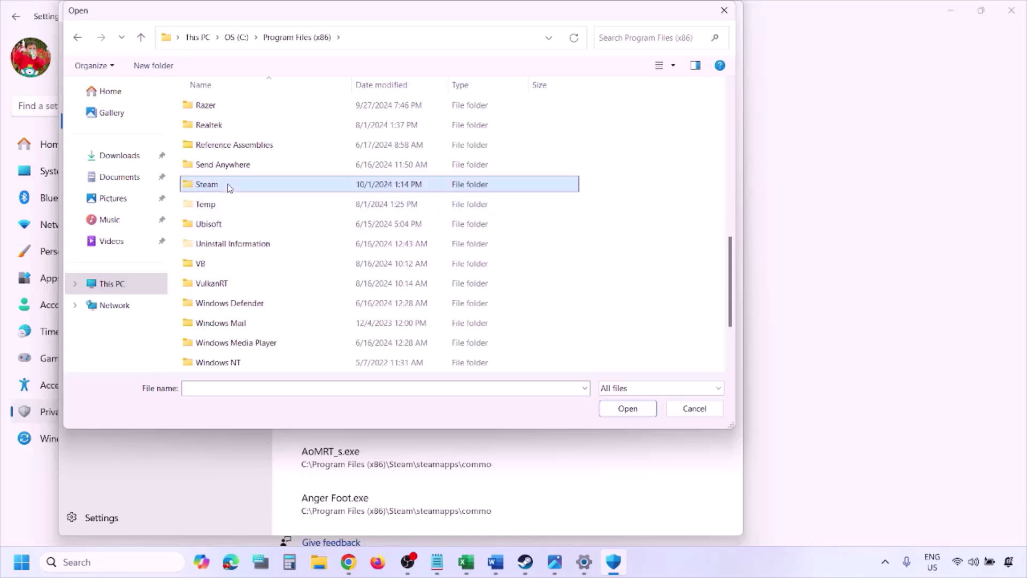
double_click(223, 184)
scroll(237, 236, down, 4)
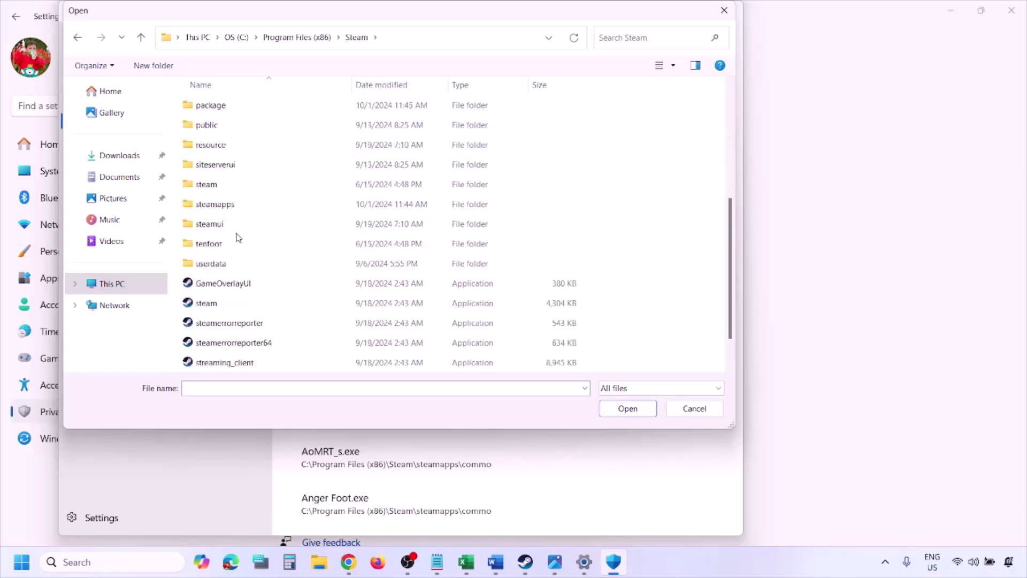
double_click(234, 206)
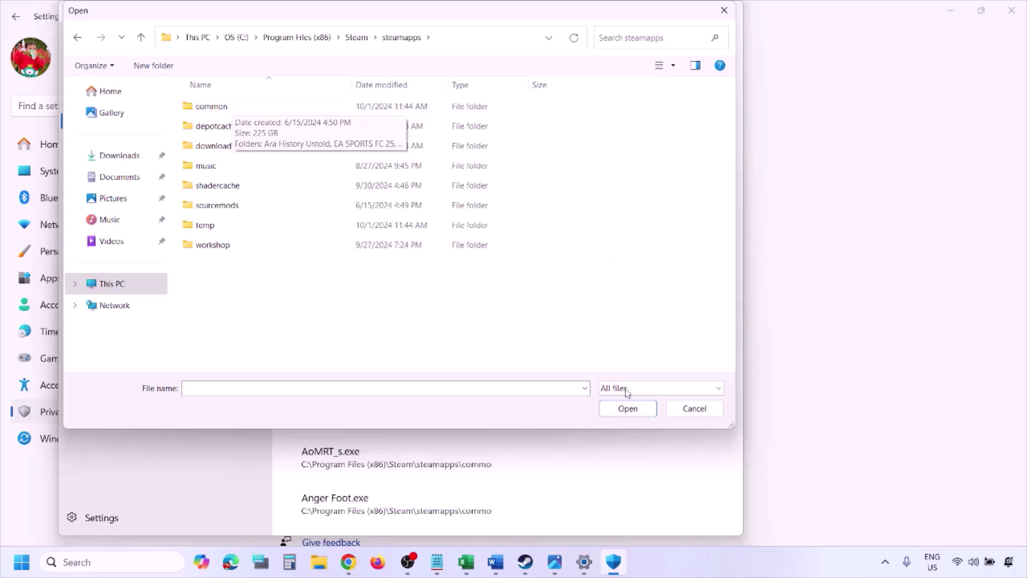
click(691, 411)
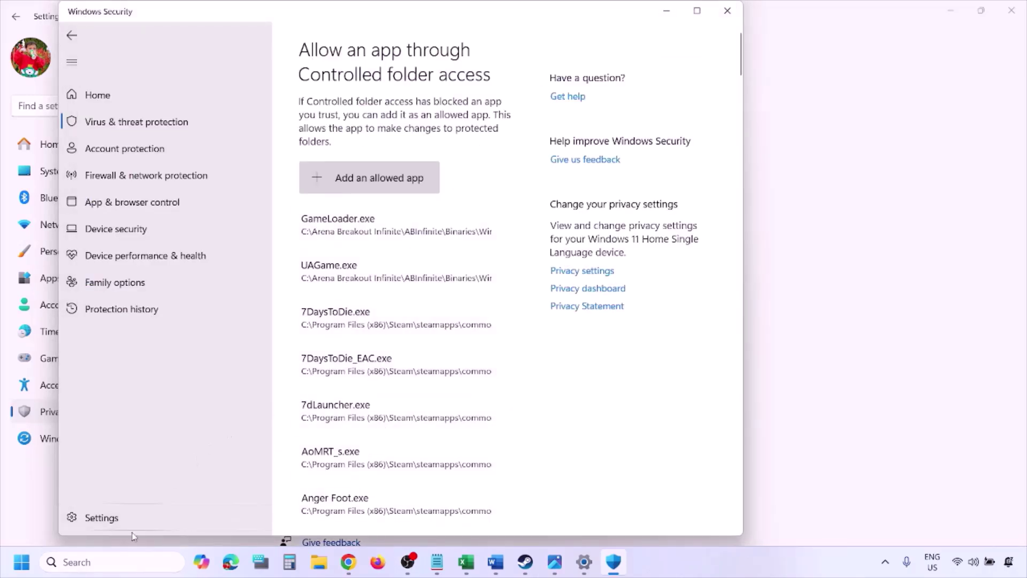
Open Control Panel's Windows Defender Firewall allowed-apps list and unlock it with Change settings.
click(106, 561)
text(ontrol)
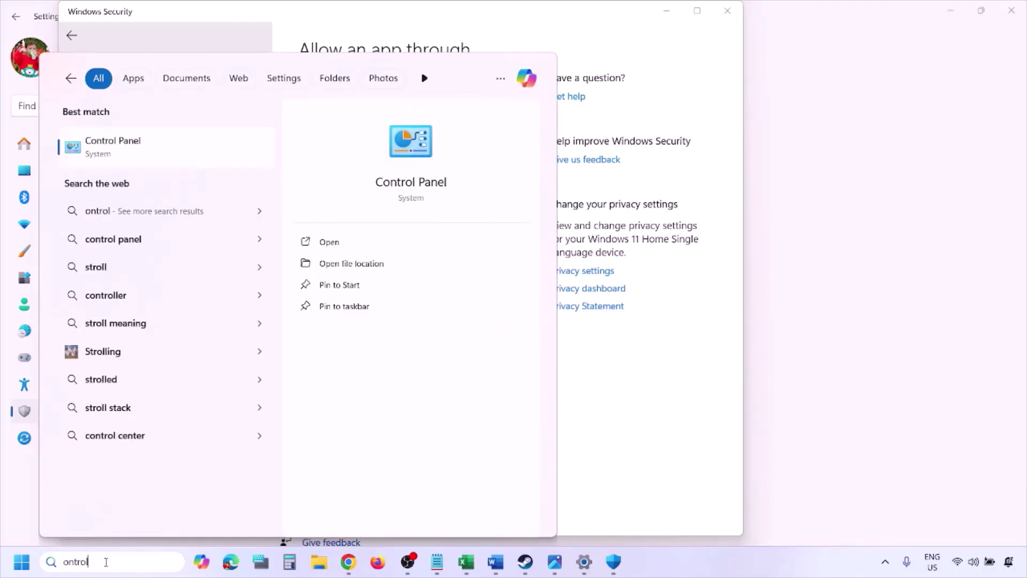
key(Return)
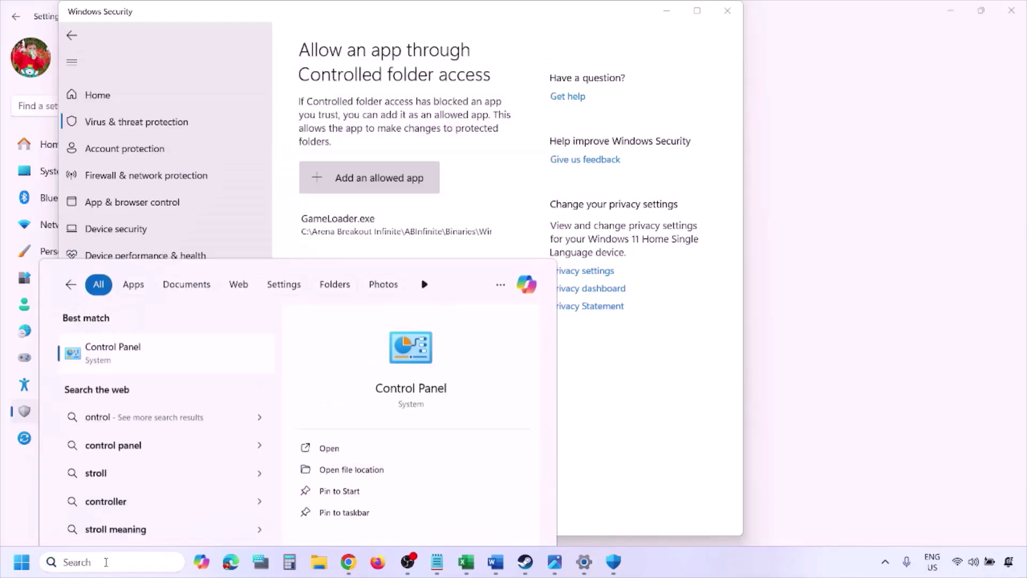
click(354, 109)
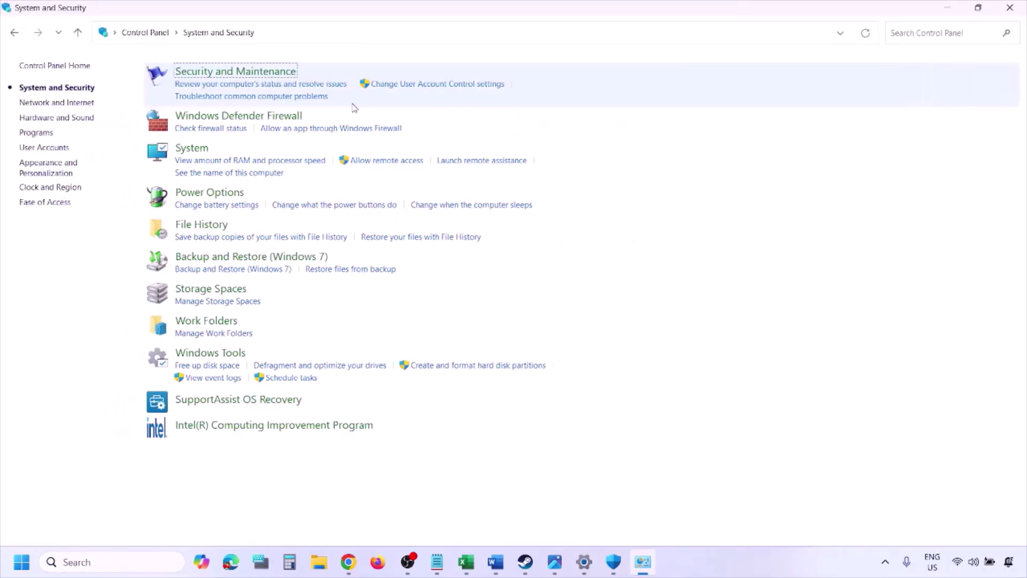
click(276, 116)
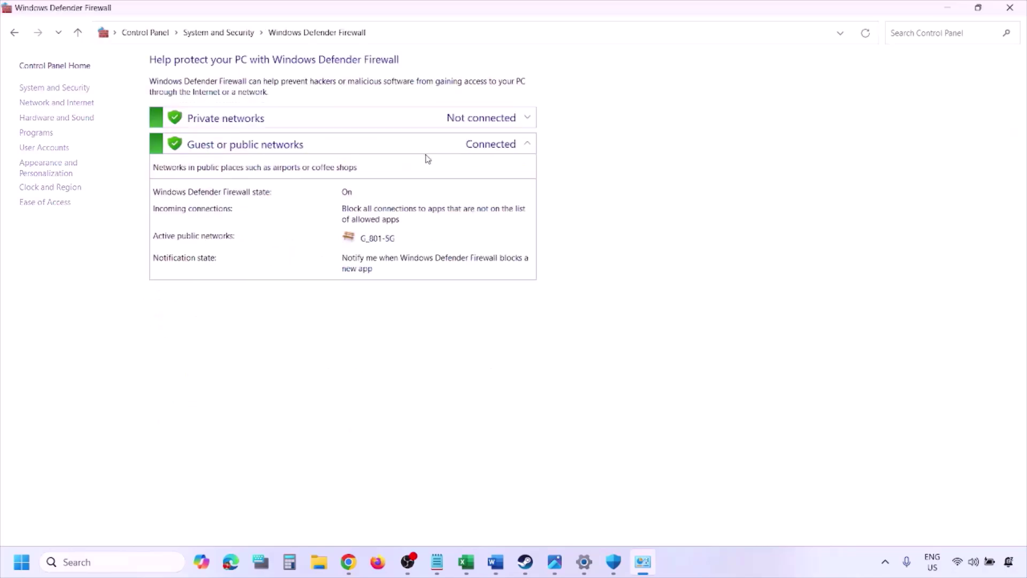
click(70, 99)
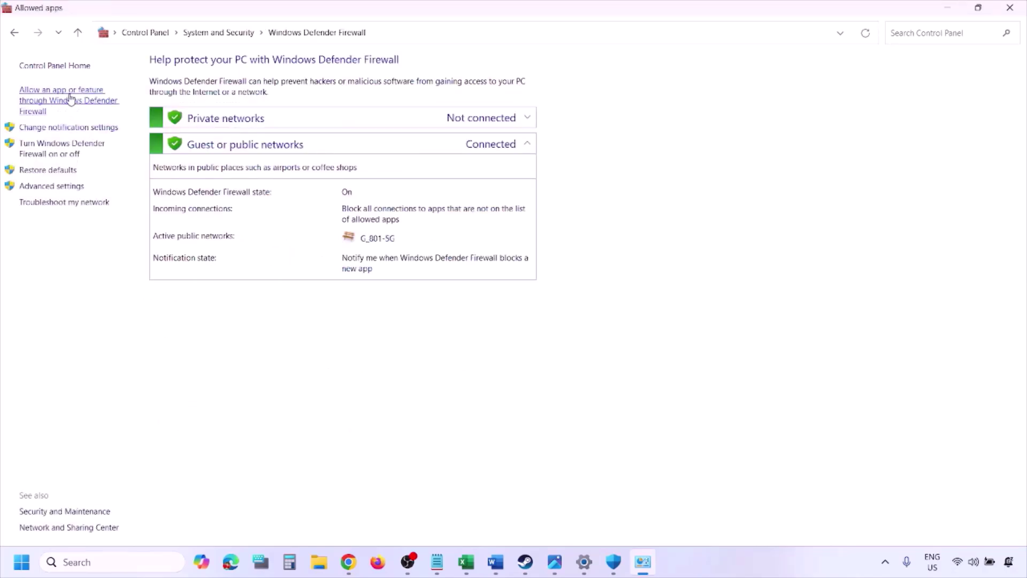
click(690, 102)
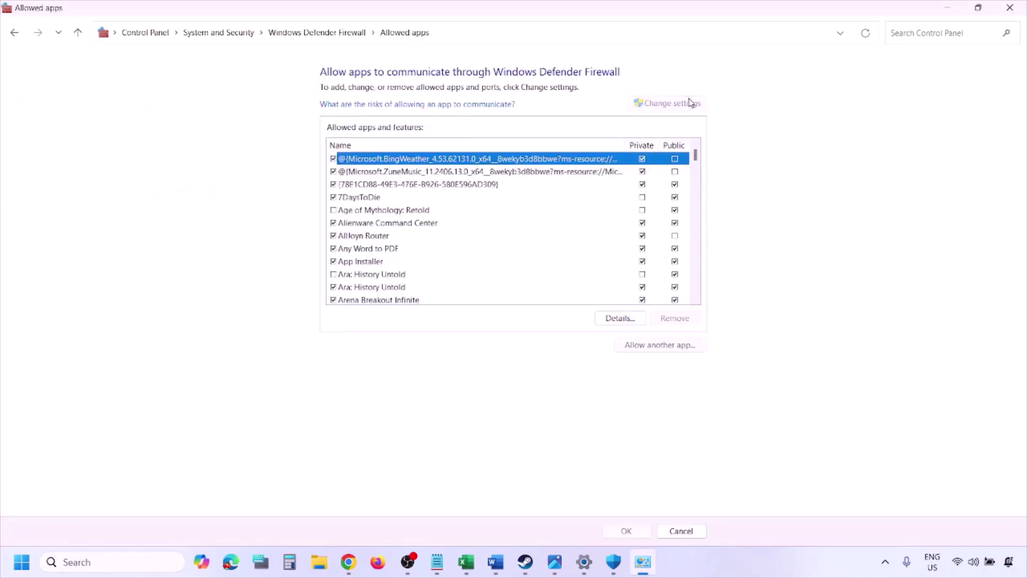
Try adding another firewall app by browsing the drives, then cancel and close the firewall window.
click(661, 346)
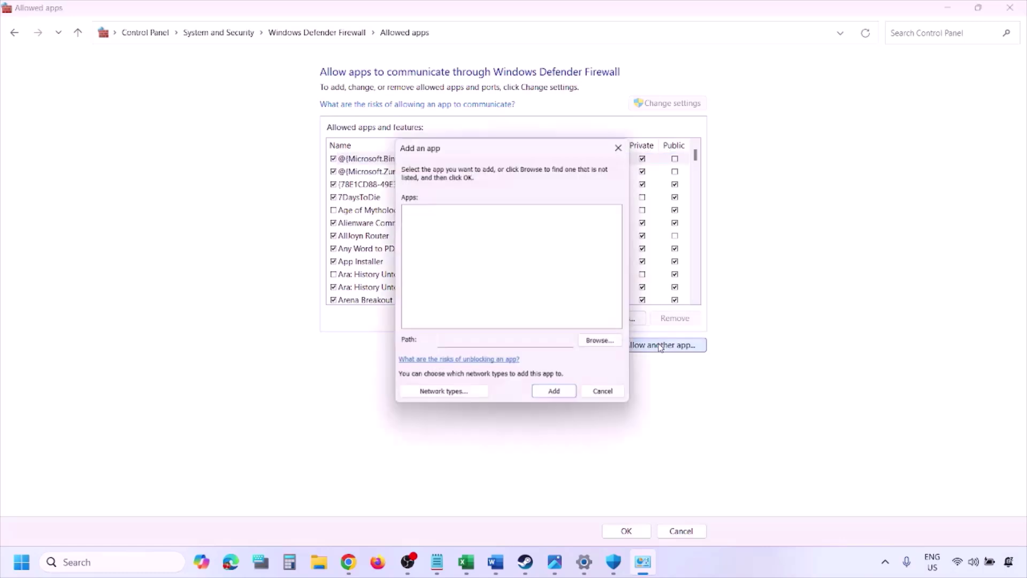
click(604, 343)
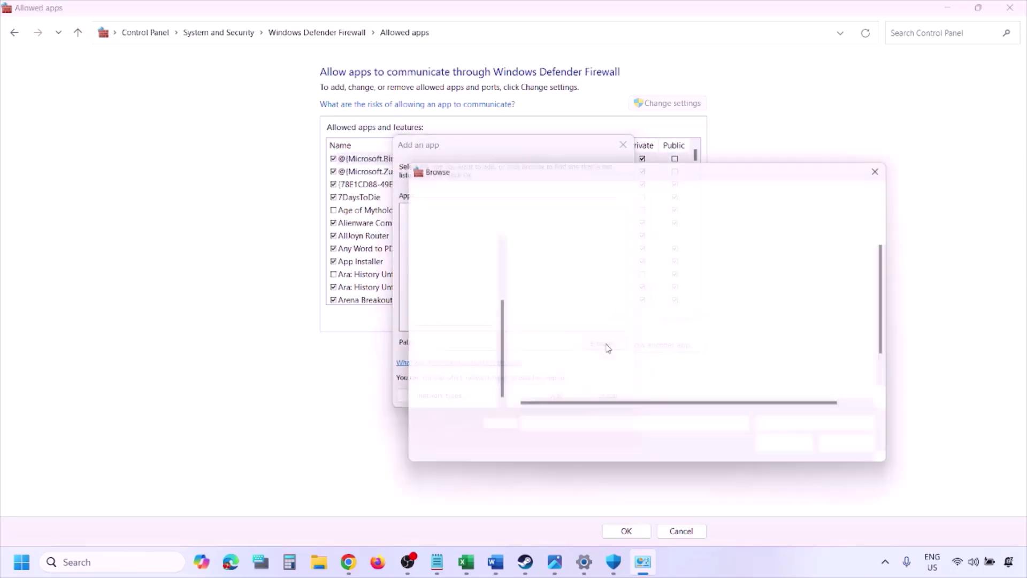
click(471, 353)
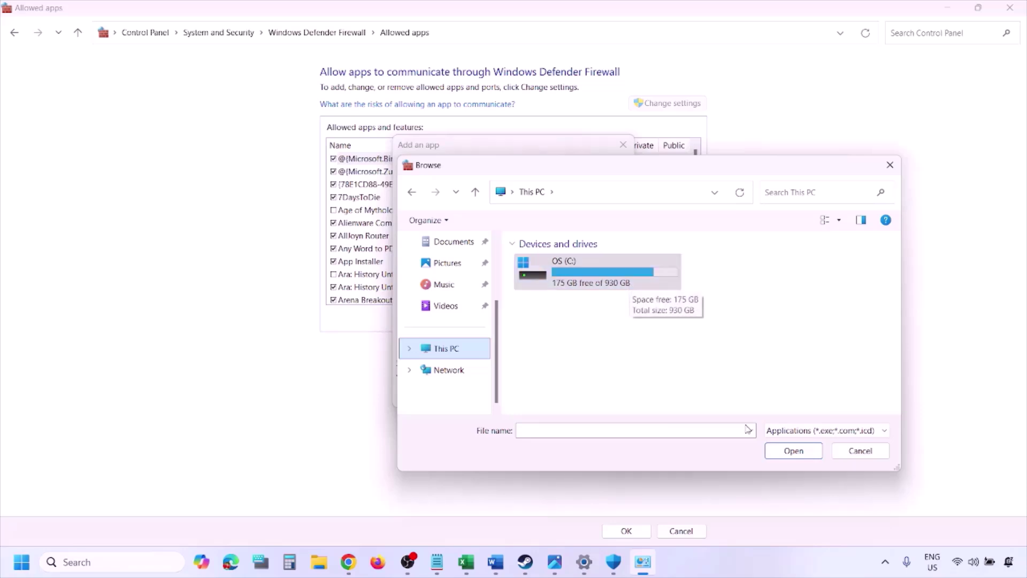
click(848, 459)
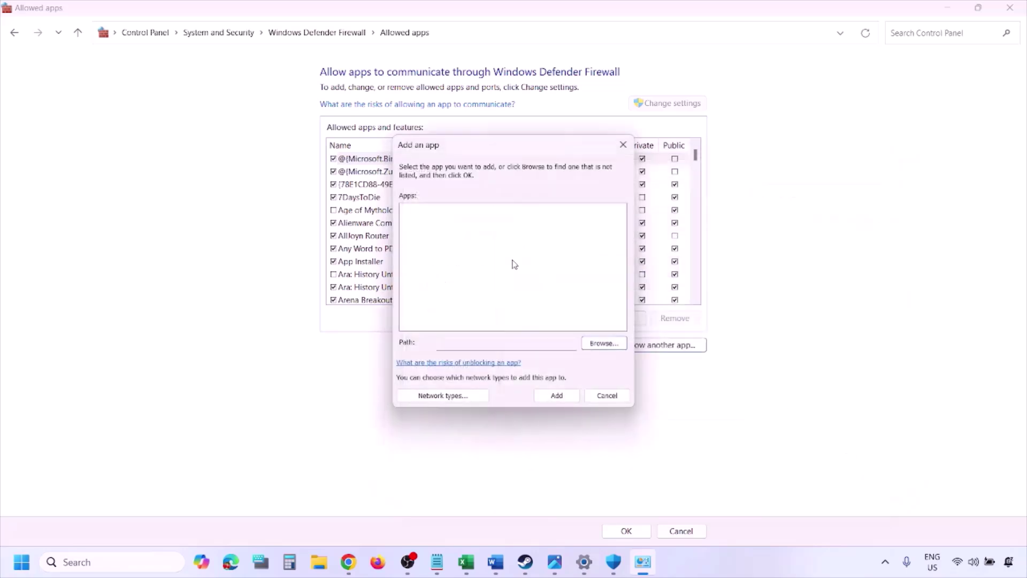
click(603, 397)
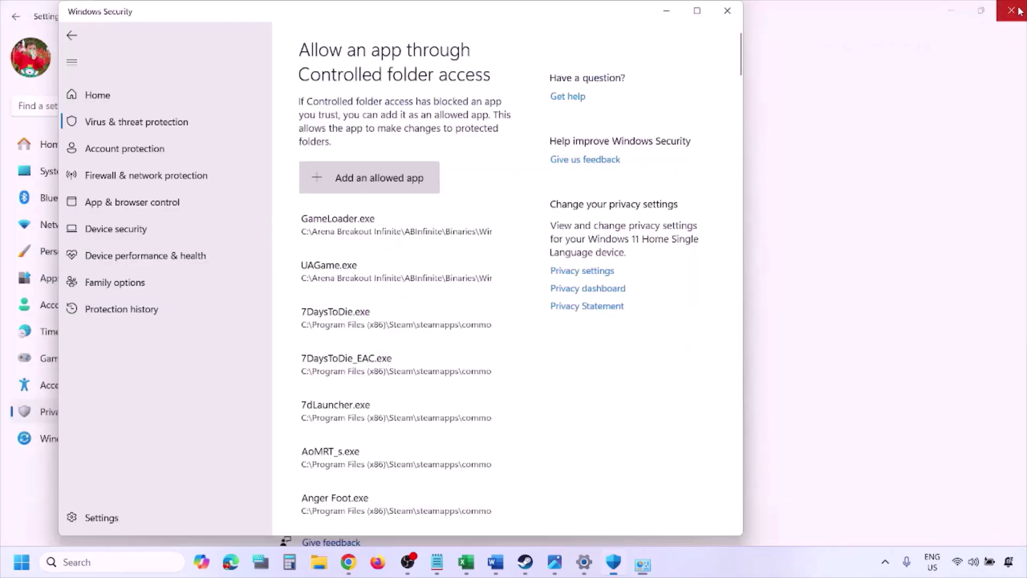
click(1010, 7)
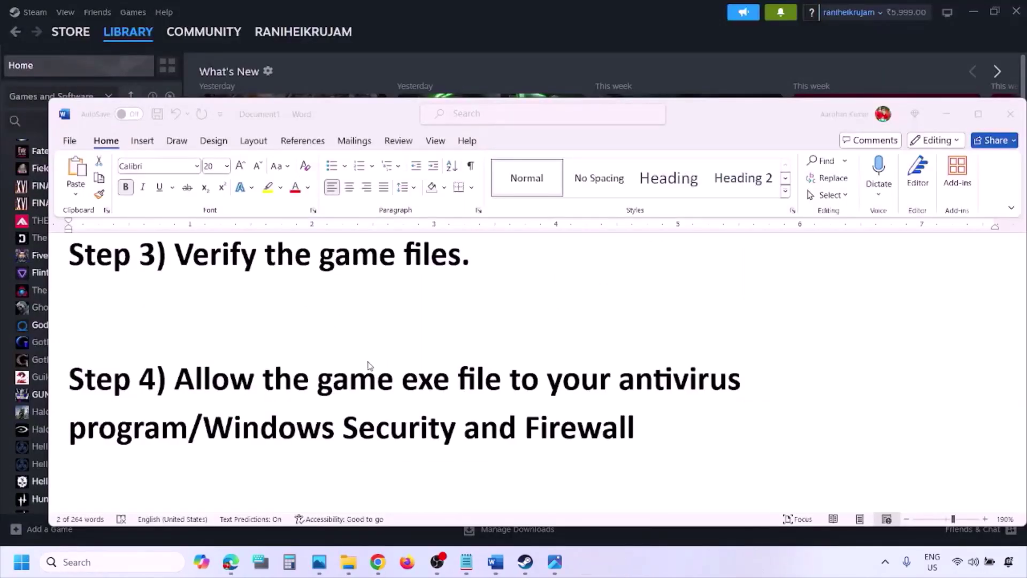
Scroll to Step 5 and highlight 'Perform' plus the NVIDIA and AMD driver links.
scroll(385, 369, down, 3)
scroll(335, 384, down, 2)
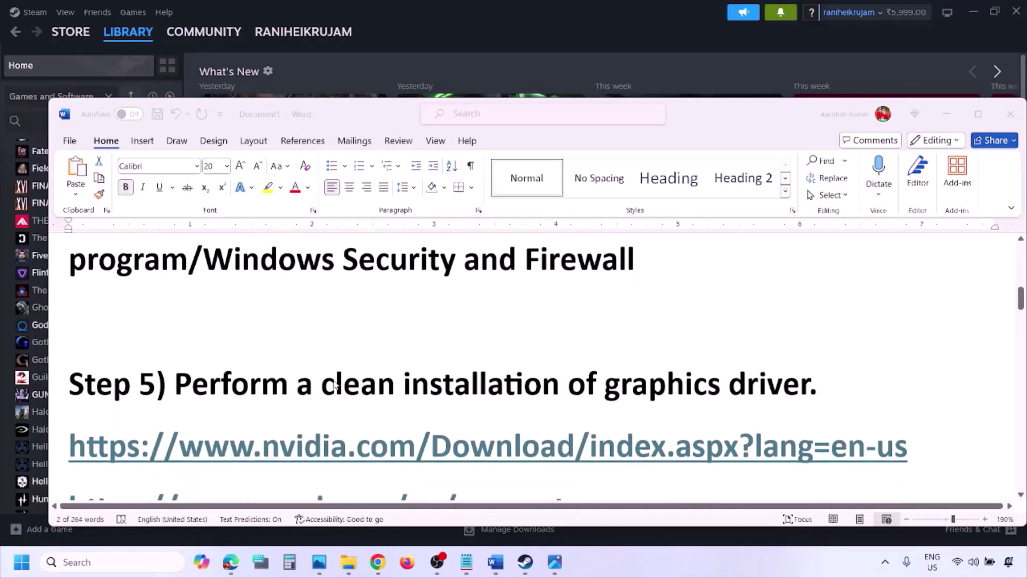
double_click(254, 351)
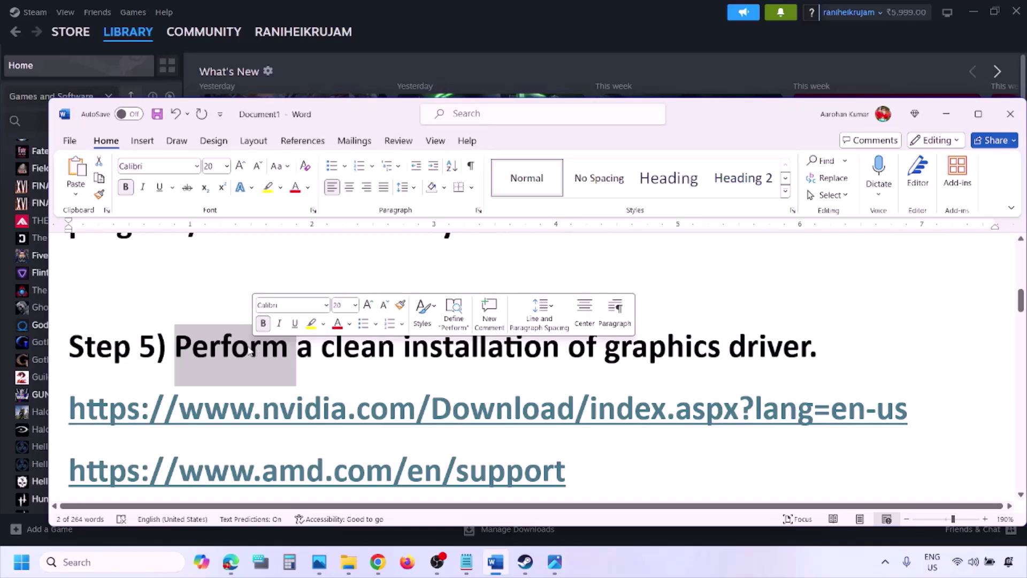
drag(228, 418, 367, 417)
scroll(366, 418, down, 1)
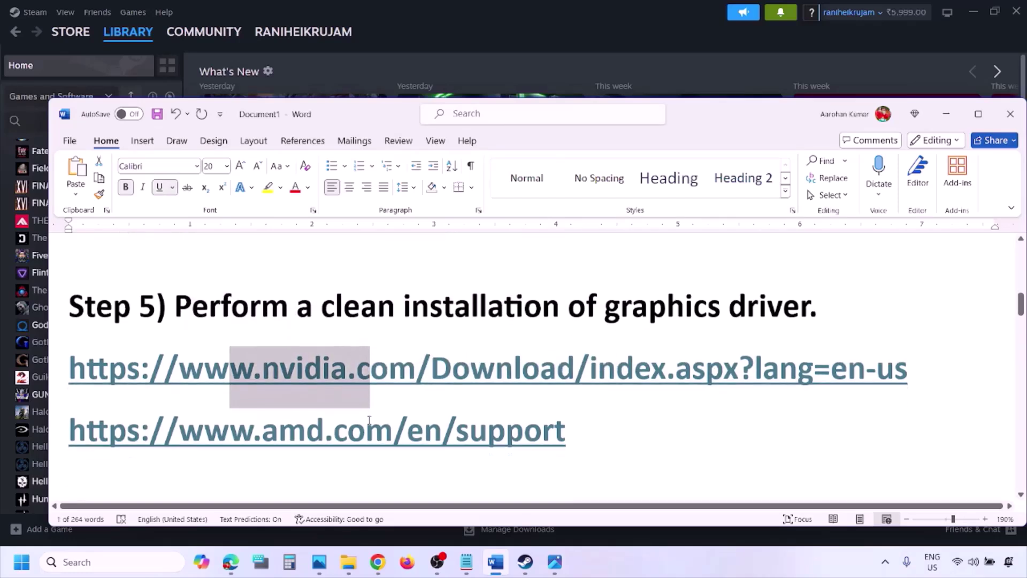
drag(230, 431, 424, 430)
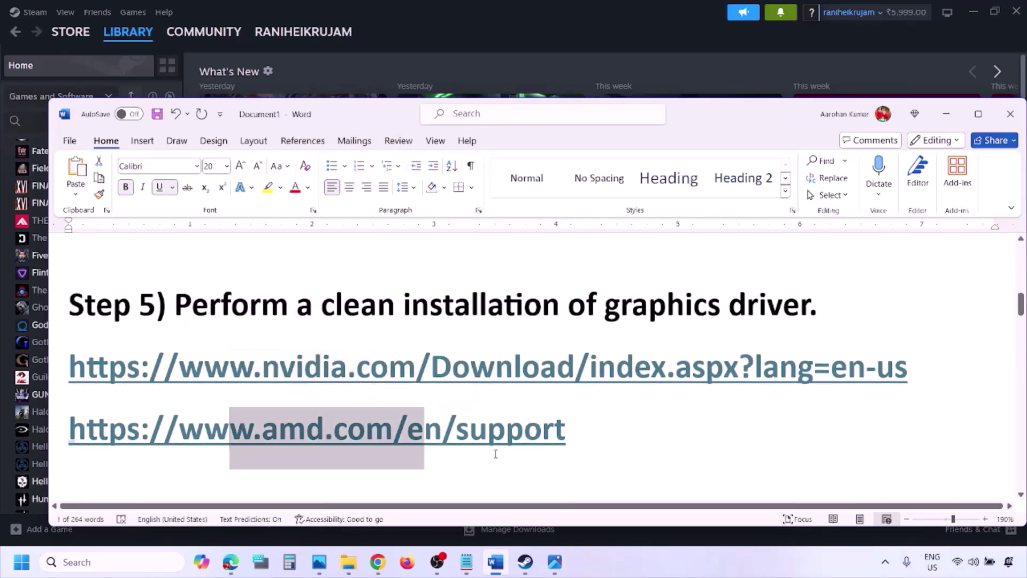
click(674, 554)
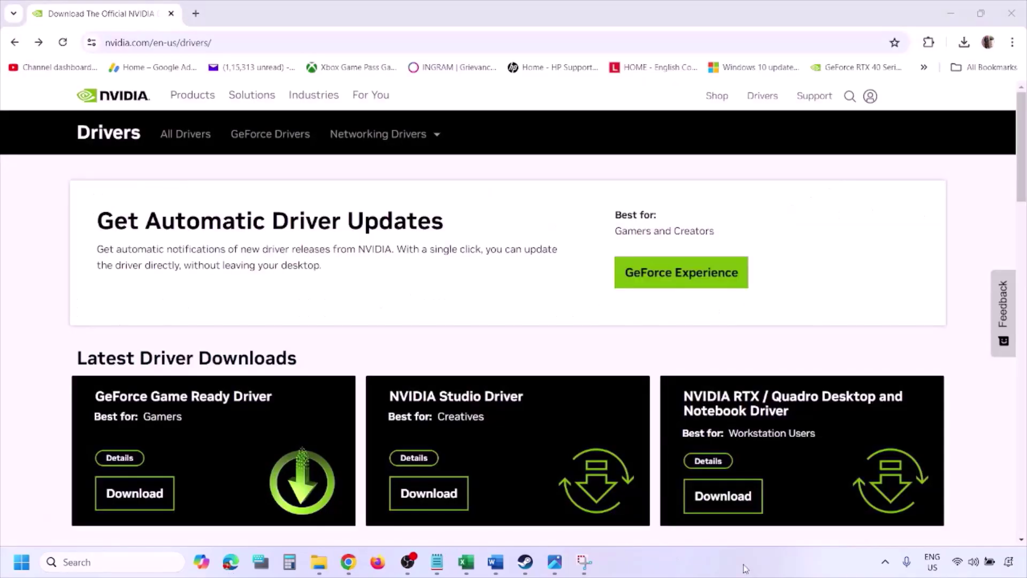
Run NVIDIA's manual driver search for the RTX 3050 Laptop GPU with Windows 11 as the OS.
scroll(240, 327, down, 9)
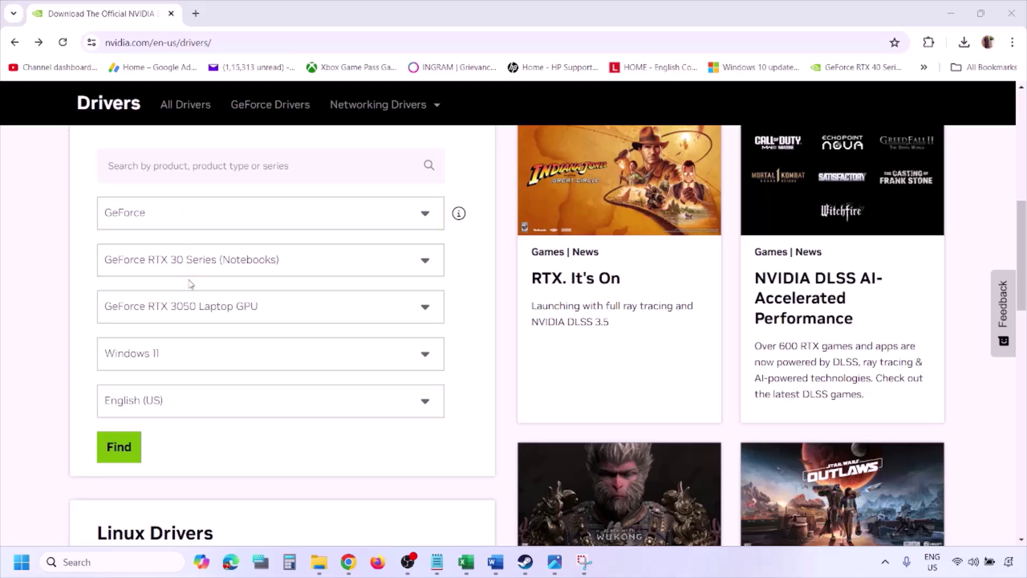
click(169, 357)
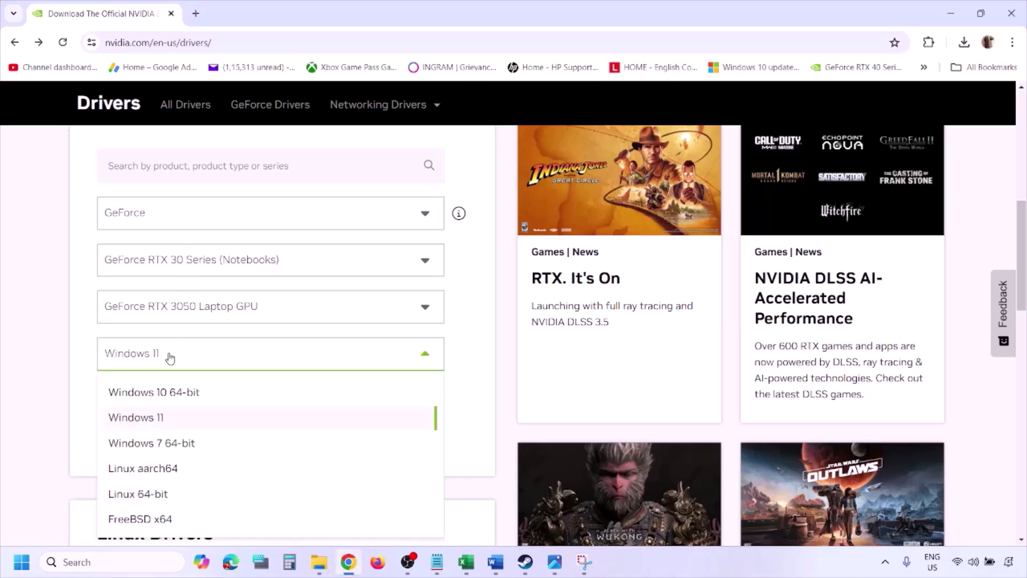
click(149, 422)
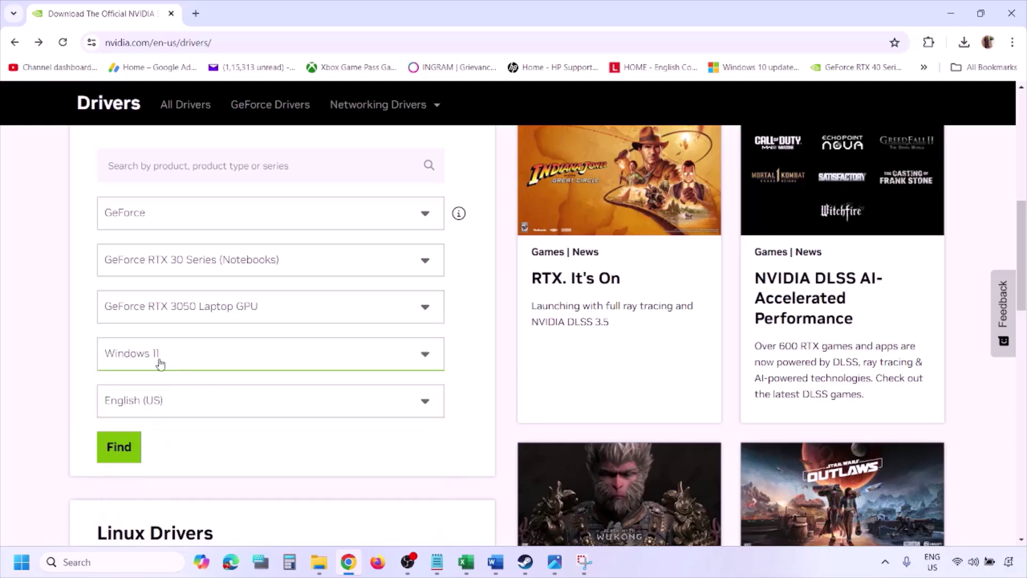
click(121, 447)
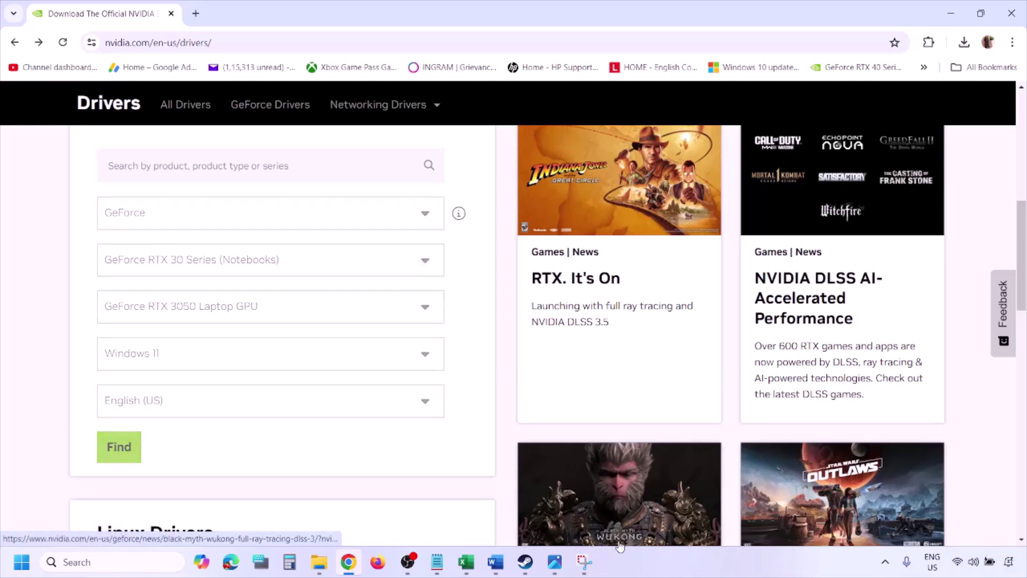
Page through the NVIDIA screenshots from 1.png to 5.png, the Custom installation options.
click(555, 563)
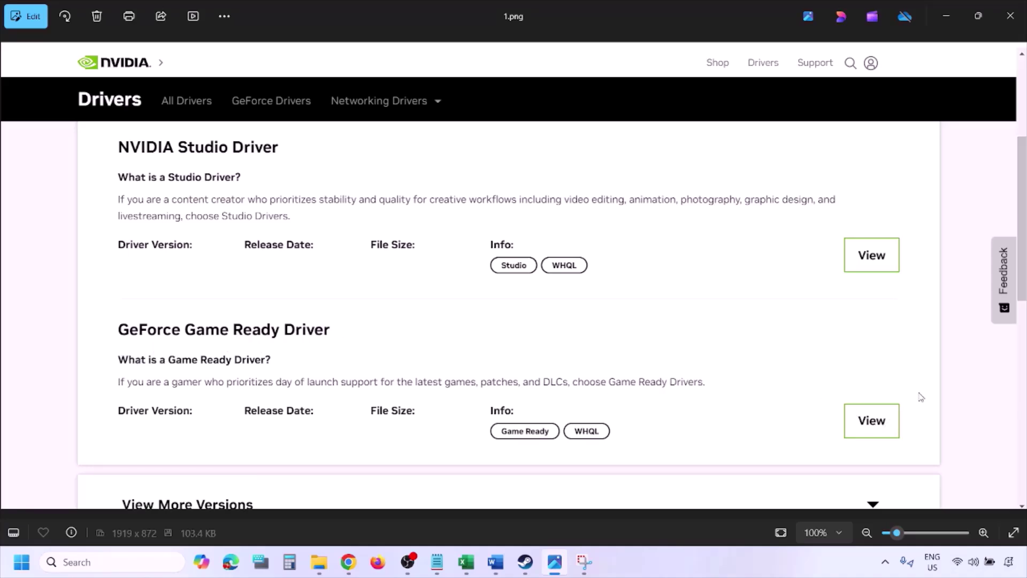
key(Right)
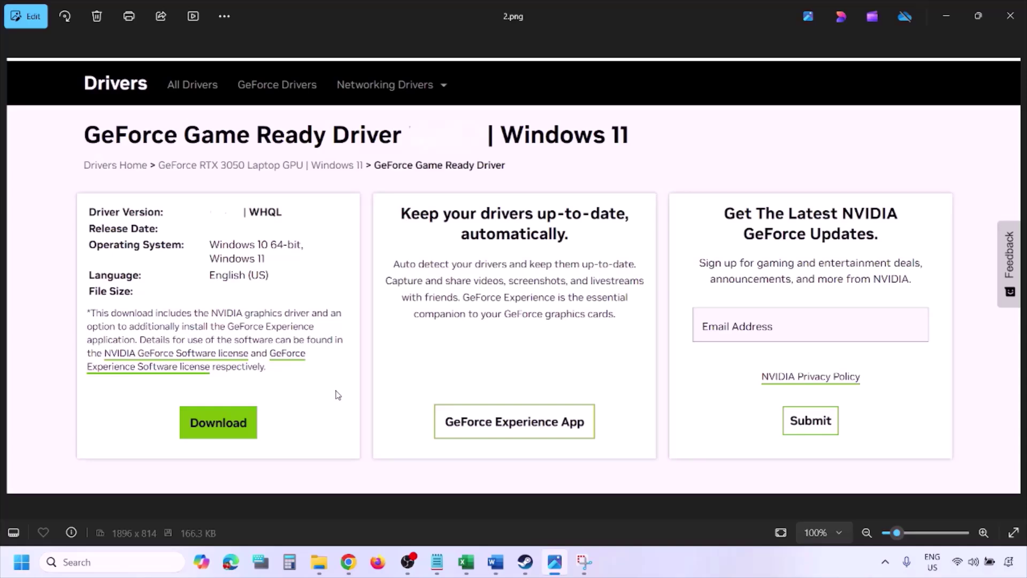
key(Right)
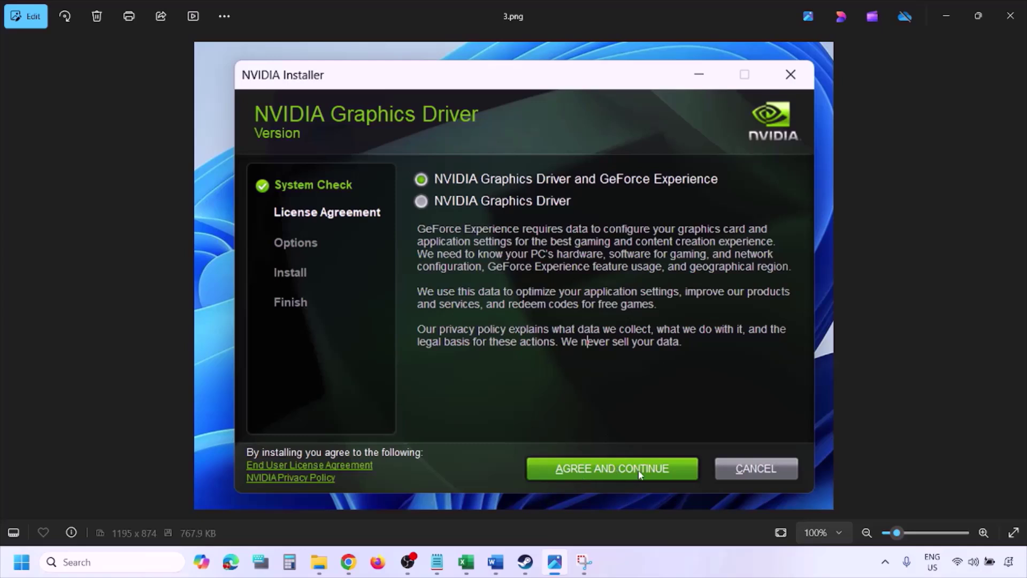
key(Right)
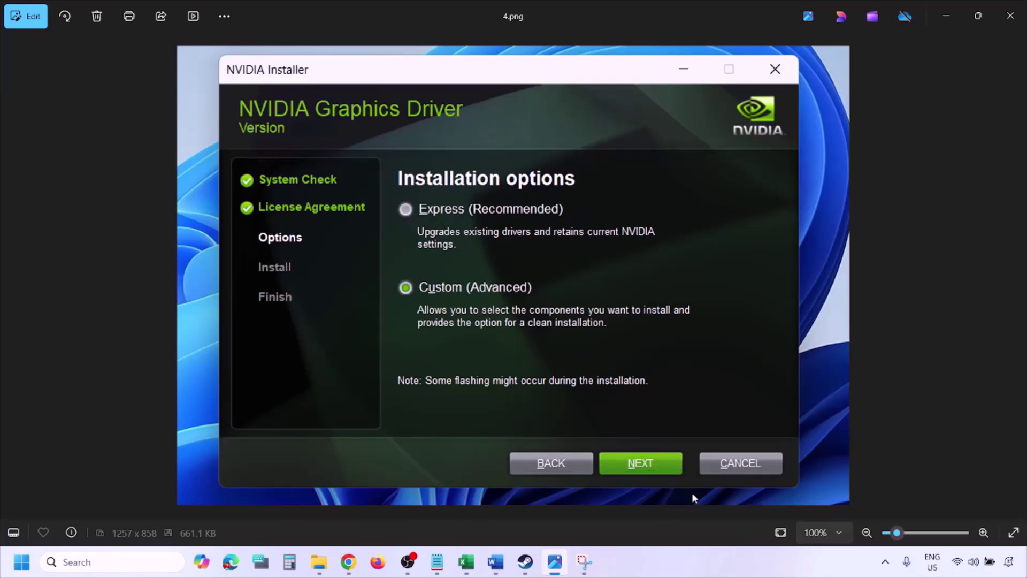
key(Right)
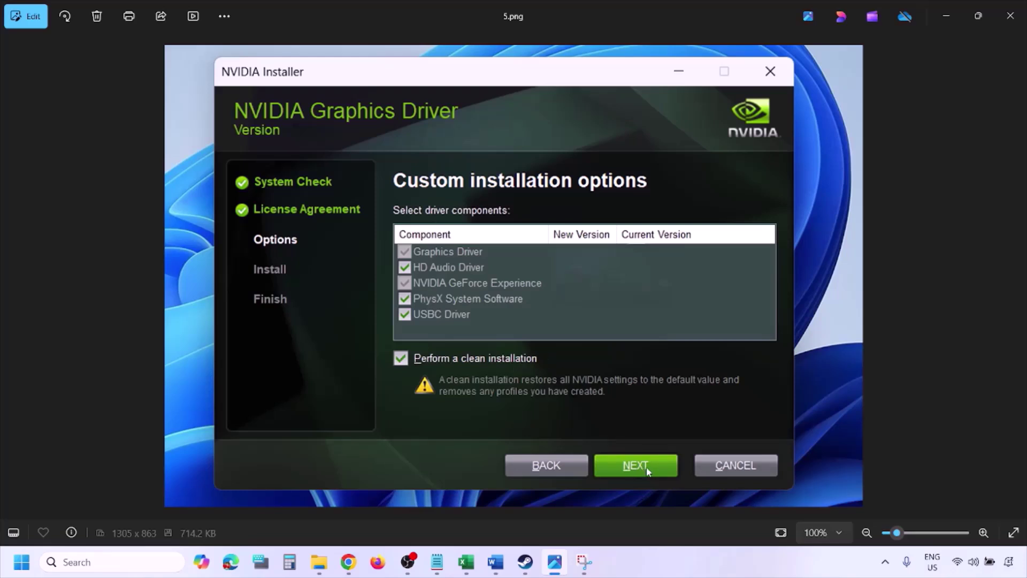
Select the AMD support link line in Step 5, show the power options, then scroll to Step 6.
click(22, 561)
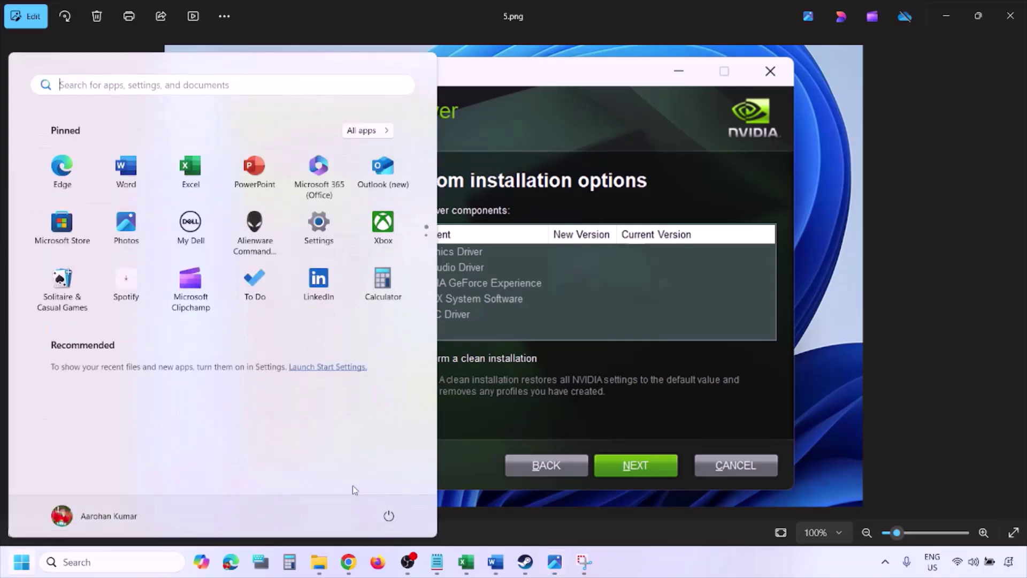
click(389, 516)
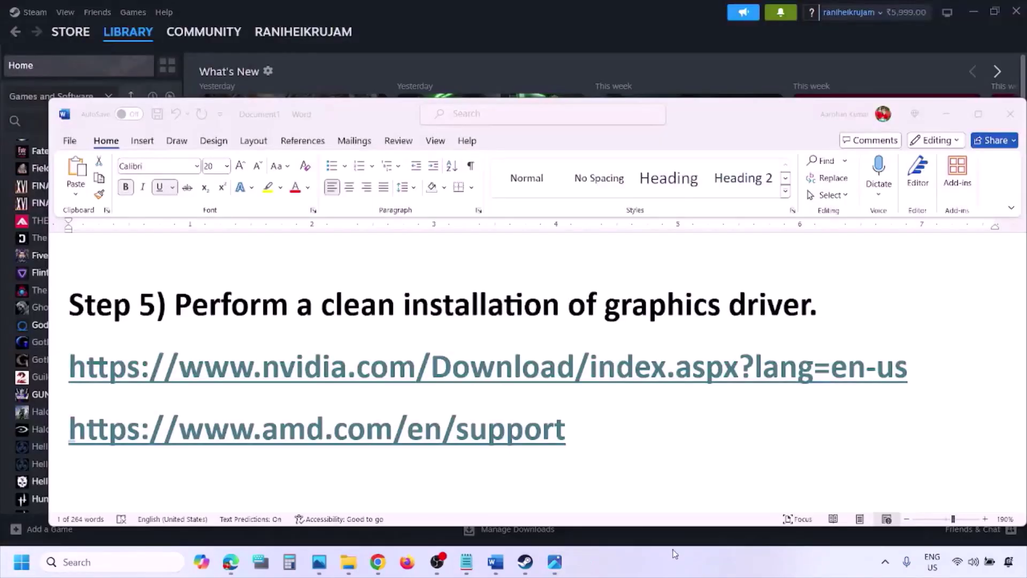
click(607, 431)
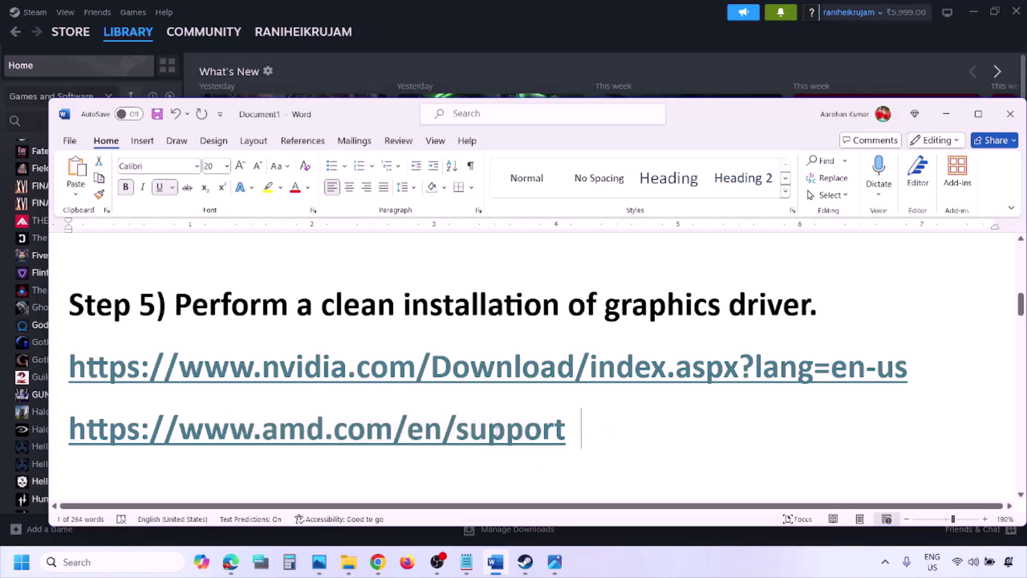
triple_click(584, 431)
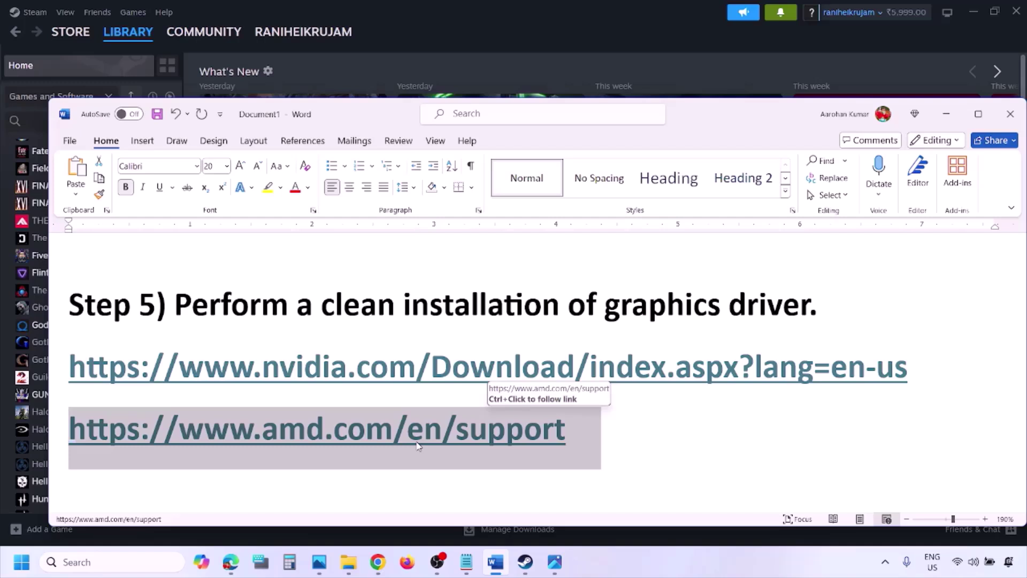
click(22, 562)
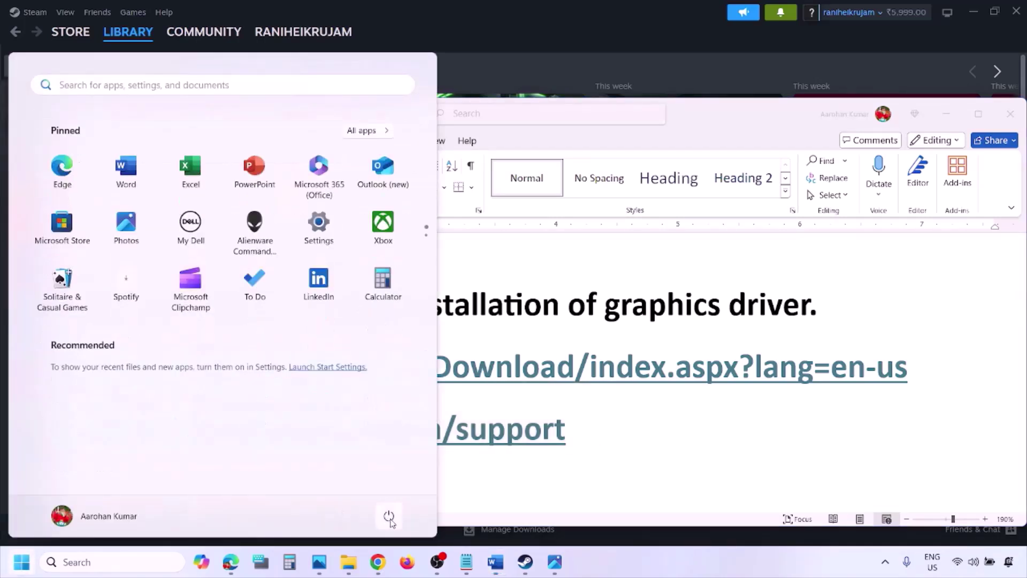
click(389, 517)
click(649, 564)
click(649, 564)
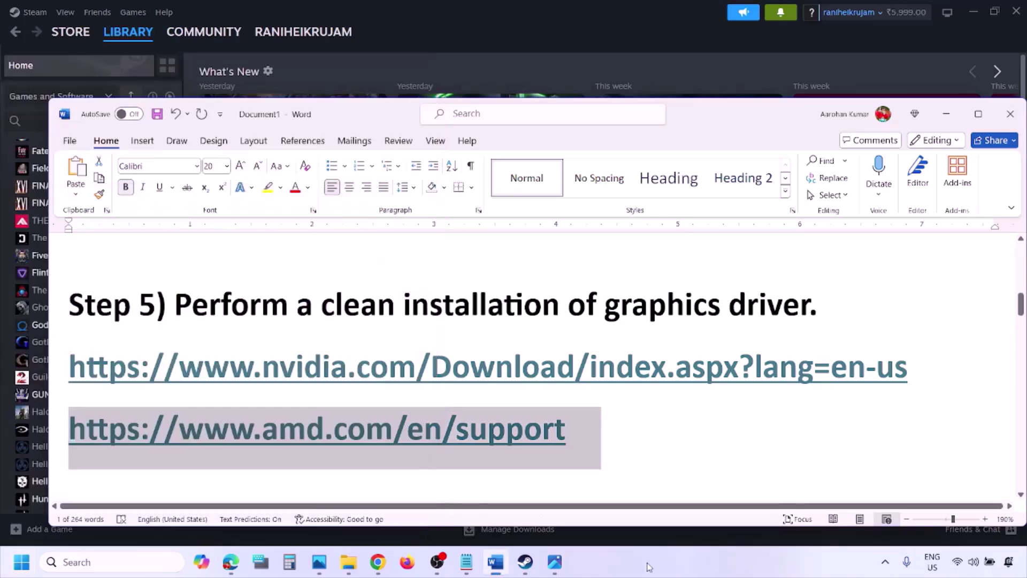
scroll(481, 367, down, 4)
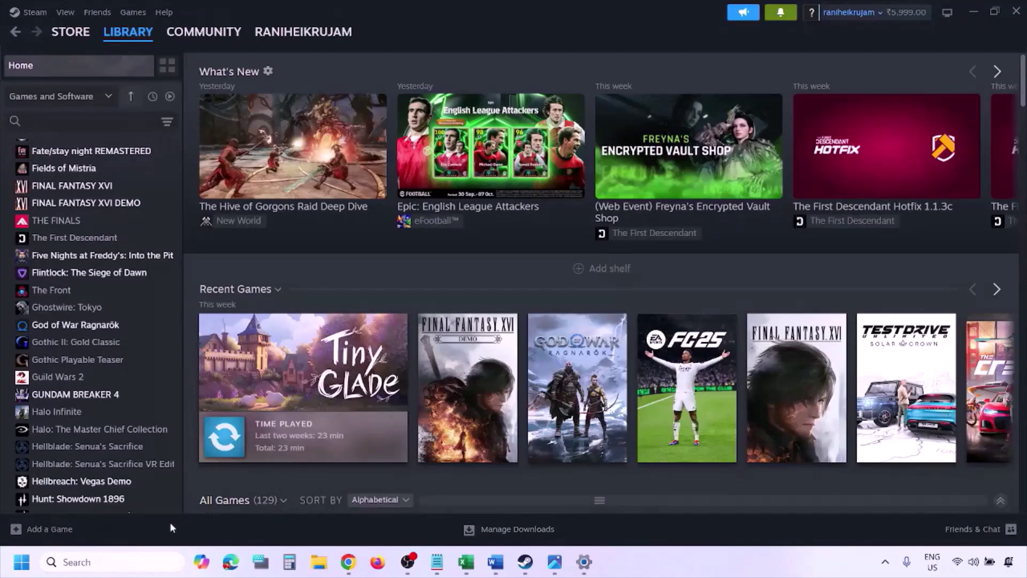
Search 'graphics' and open Windows Graphics settings.
click(124, 558)
text(gra)
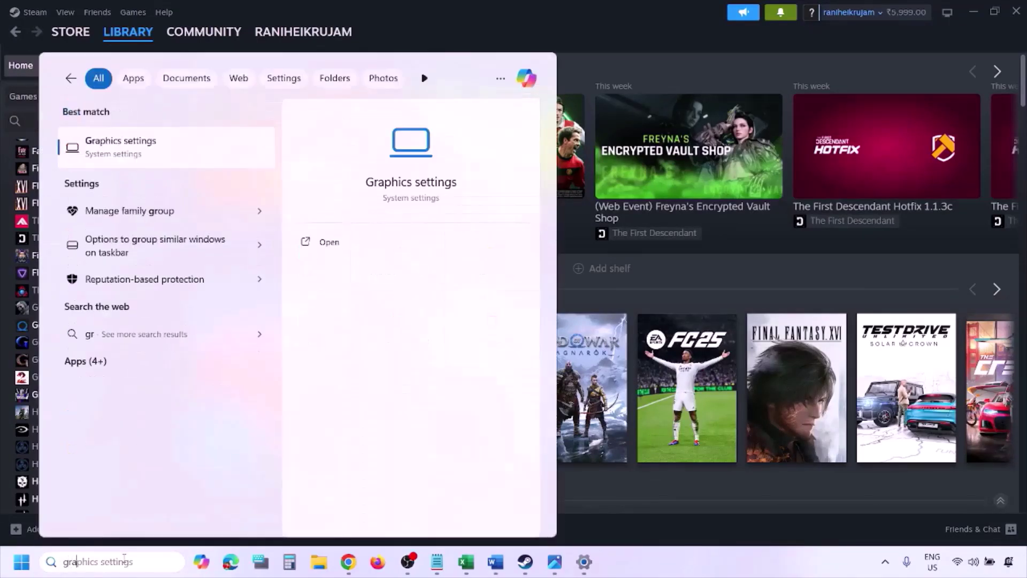
text(phics)
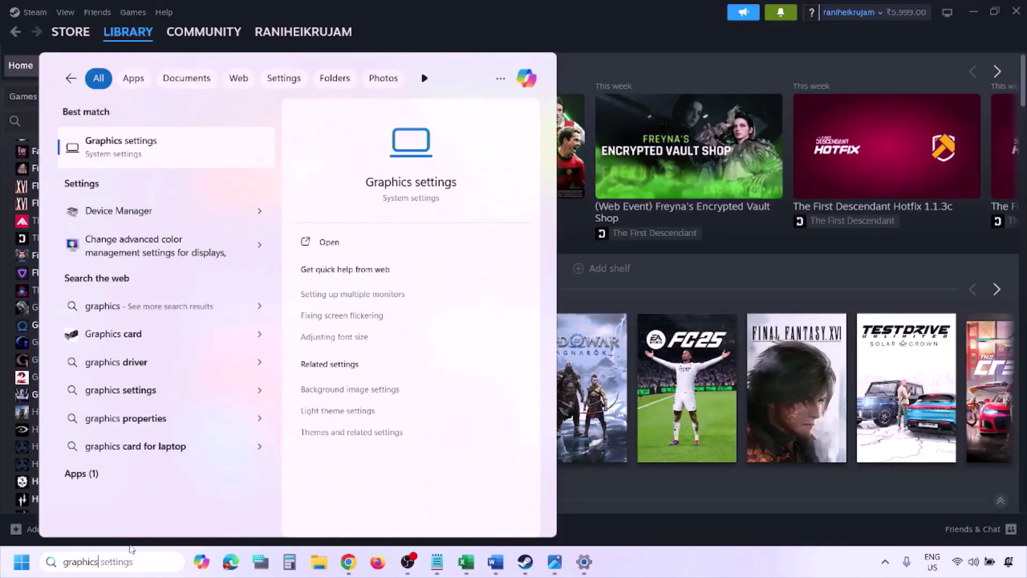
click(154, 154)
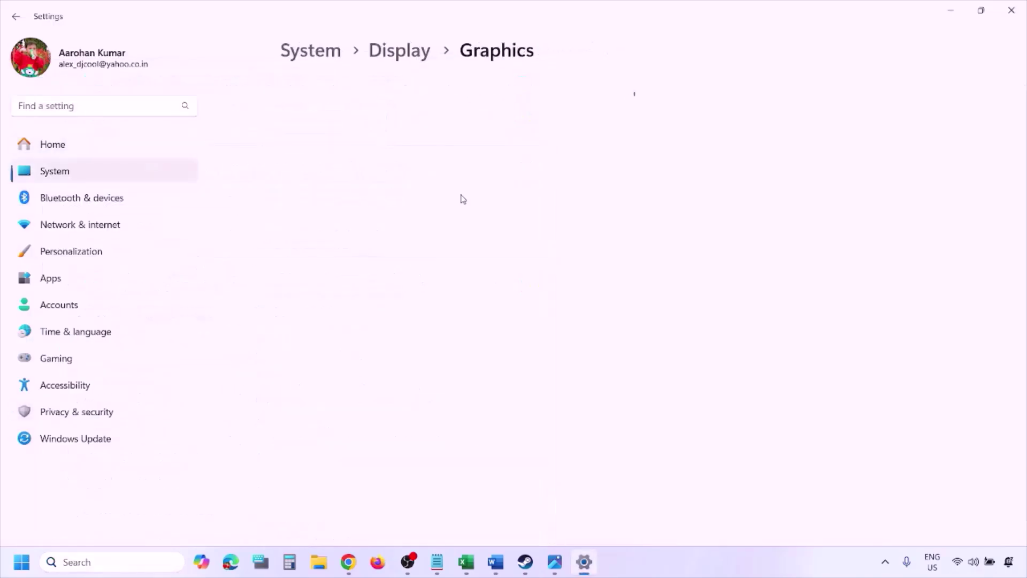
Browse for a game in C:\Program Files (x86)\Steam\steamapps, then cancel without adding one.
click(322, 242)
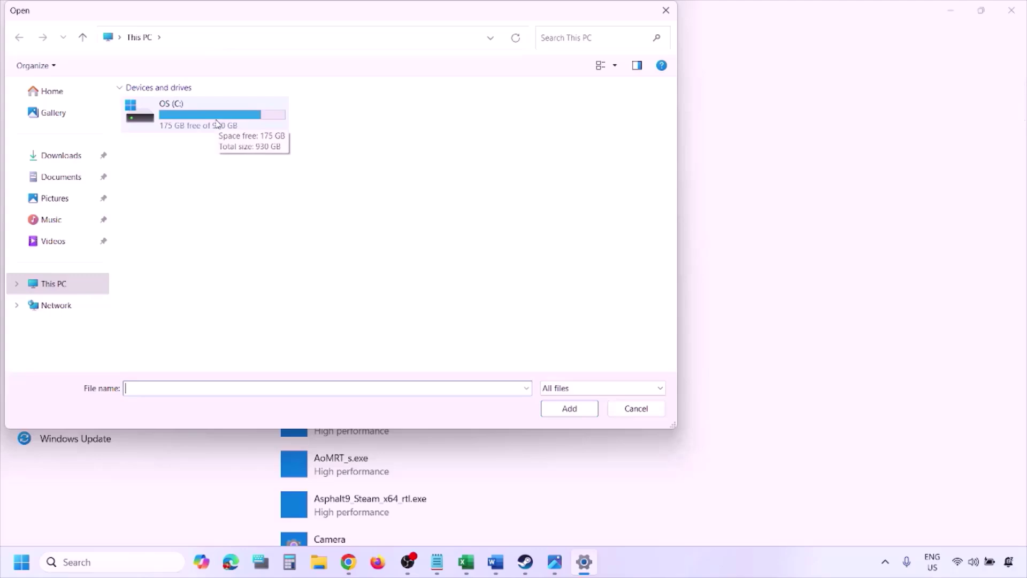
double_click(216, 123)
scroll(240, 254, down, 3)
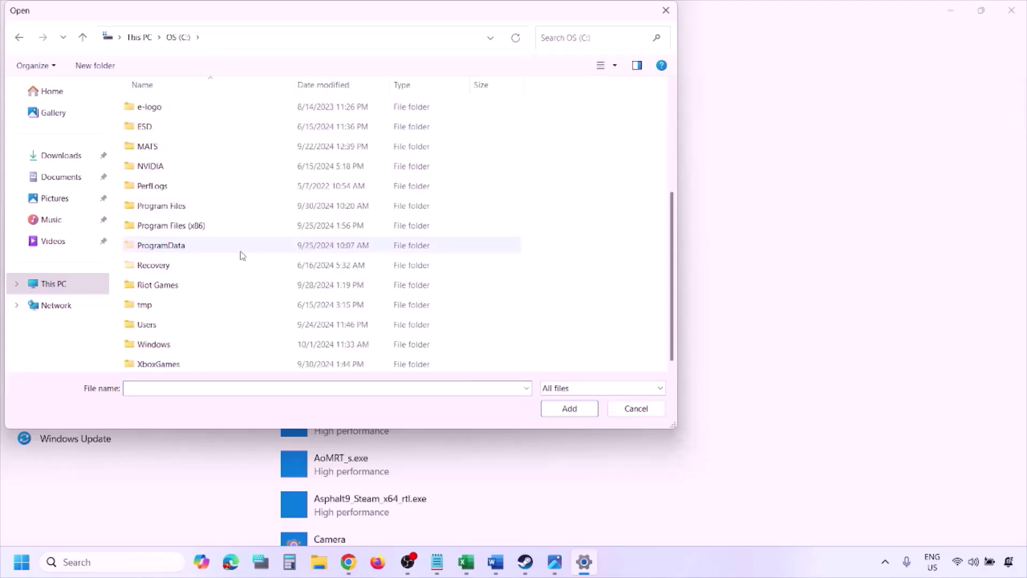
double_click(214, 225)
scroll(214, 233, down, 3)
scroll(214, 236, down, 3)
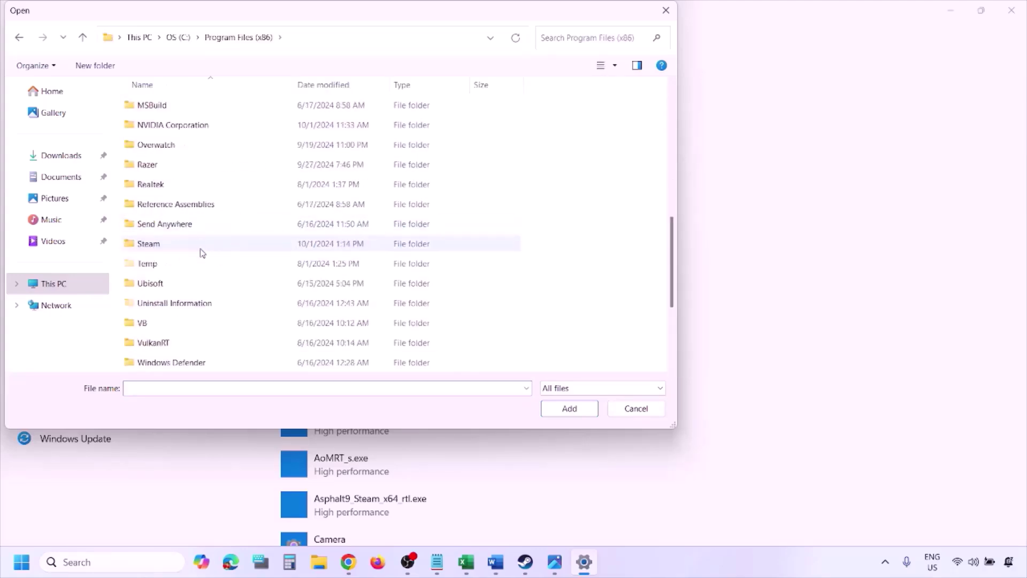
double_click(155, 182)
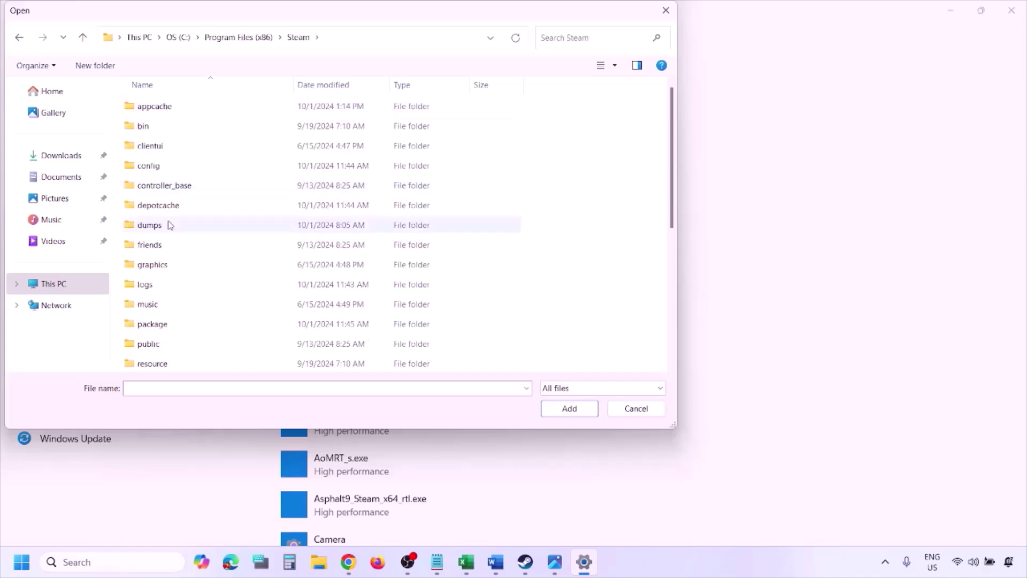
scroll(171, 273, down, 2)
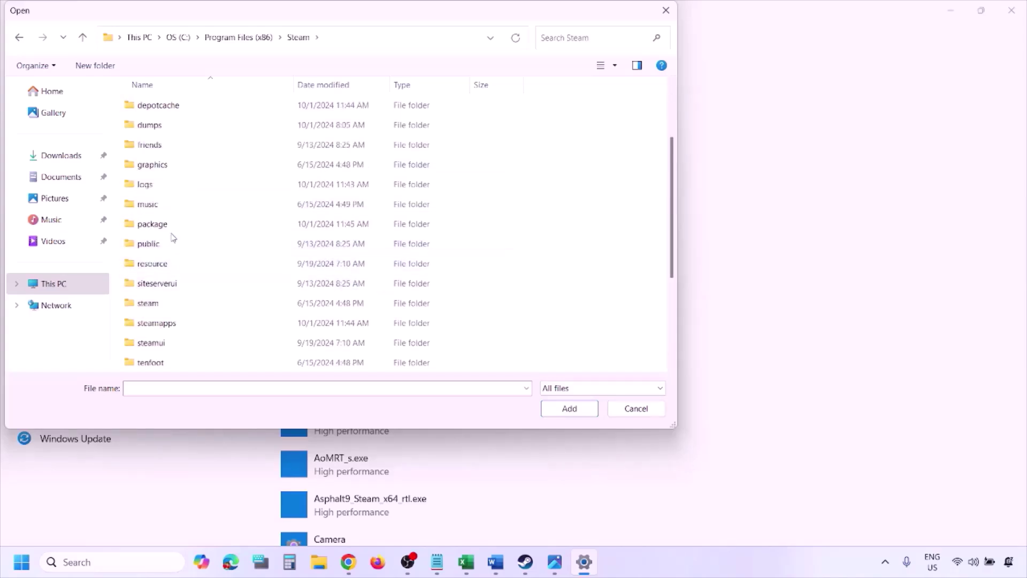
scroll(173, 239, down, 2)
double_click(161, 204)
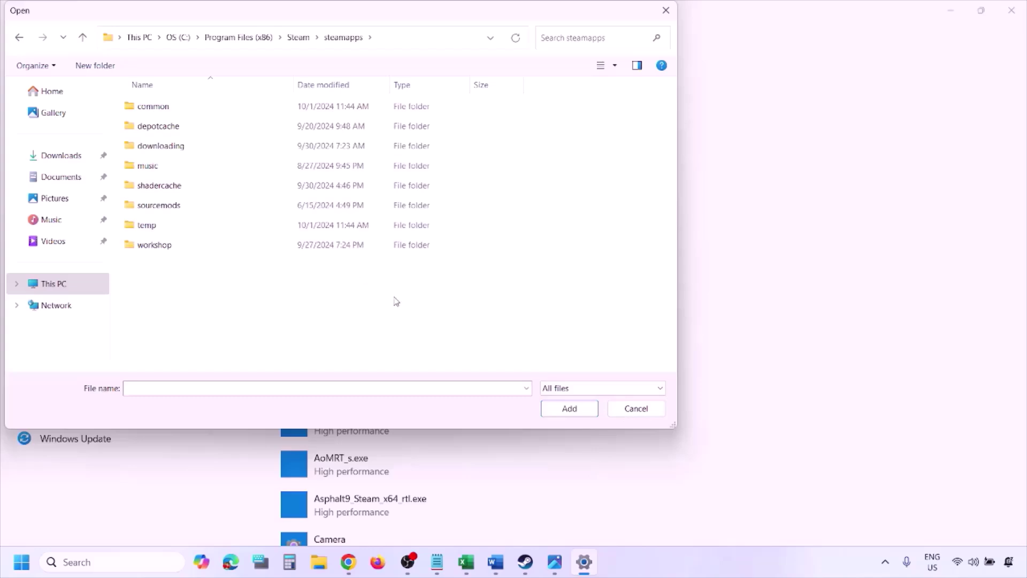
click(624, 409)
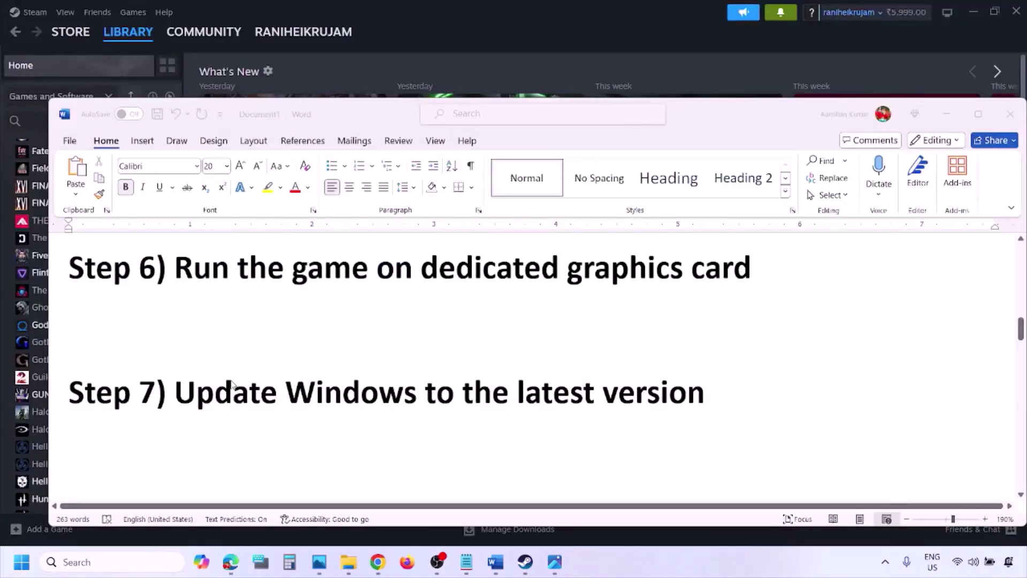
Highlight Step 7's 'Update Windows' text, check for updates in Windows Update, and show the power options.
click(229, 382)
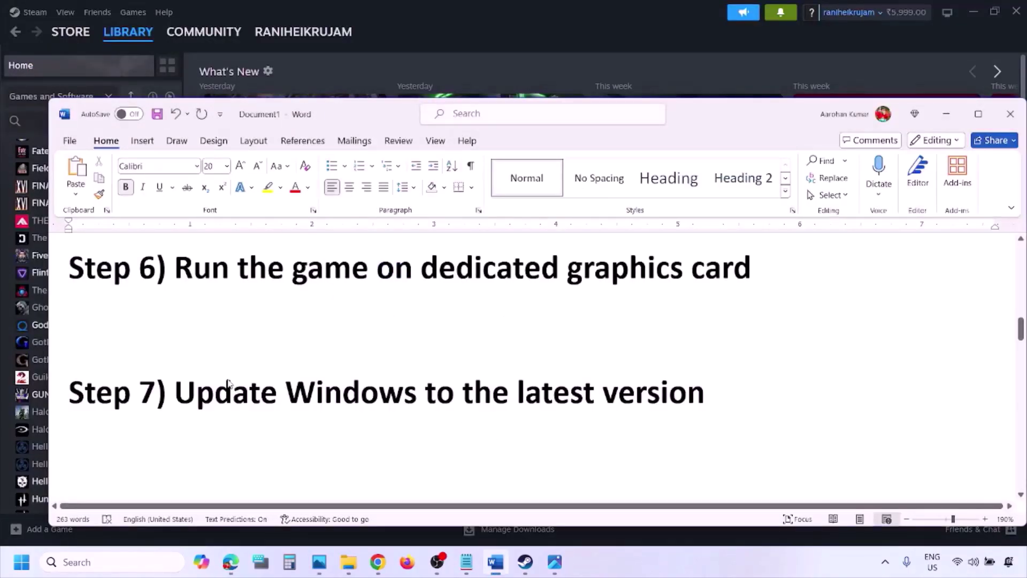
drag(182, 392, 690, 399)
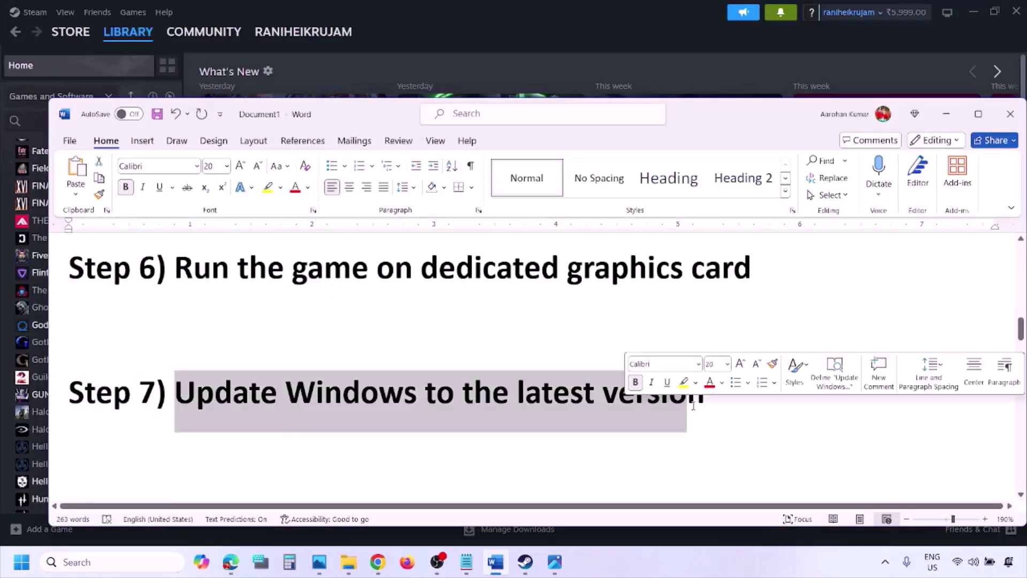
key(super+i)
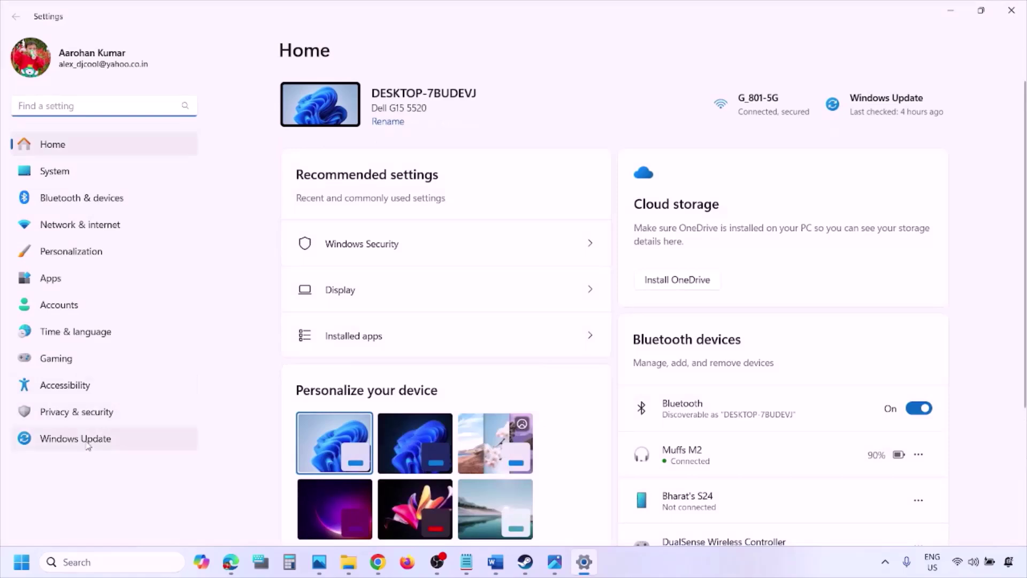
click(87, 442)
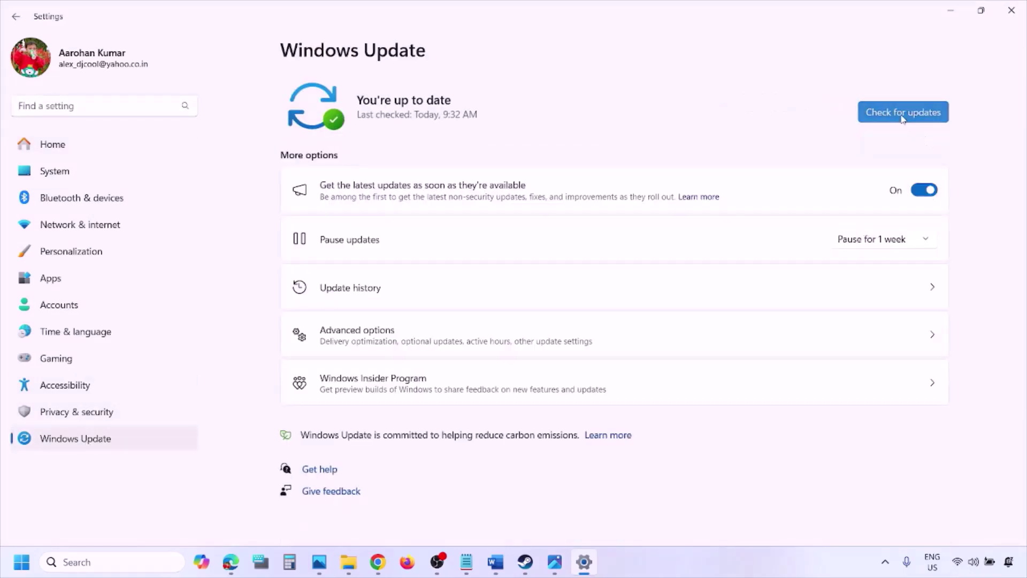
click(902, 115)
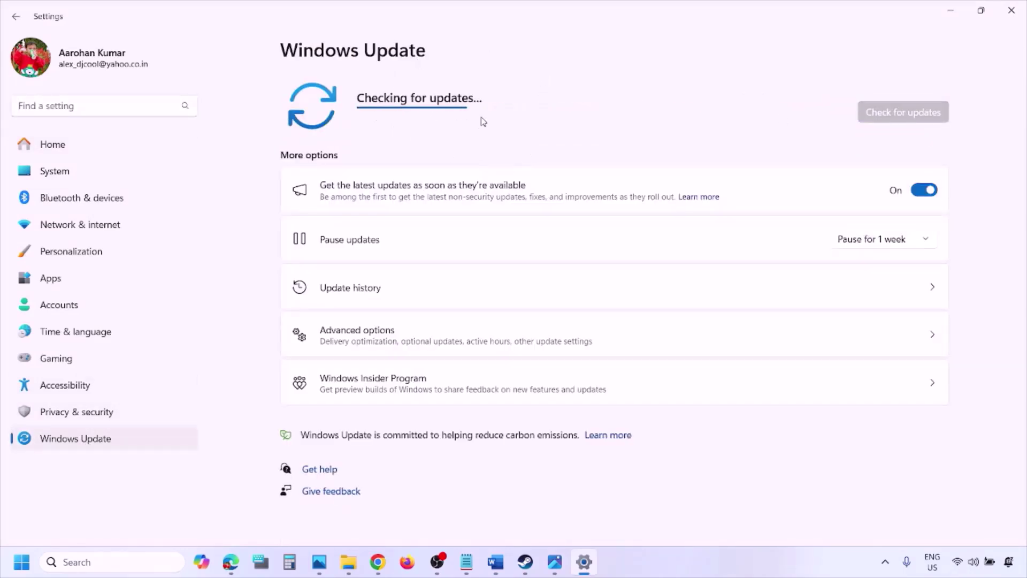
click(21, 561)
click(389, 516)
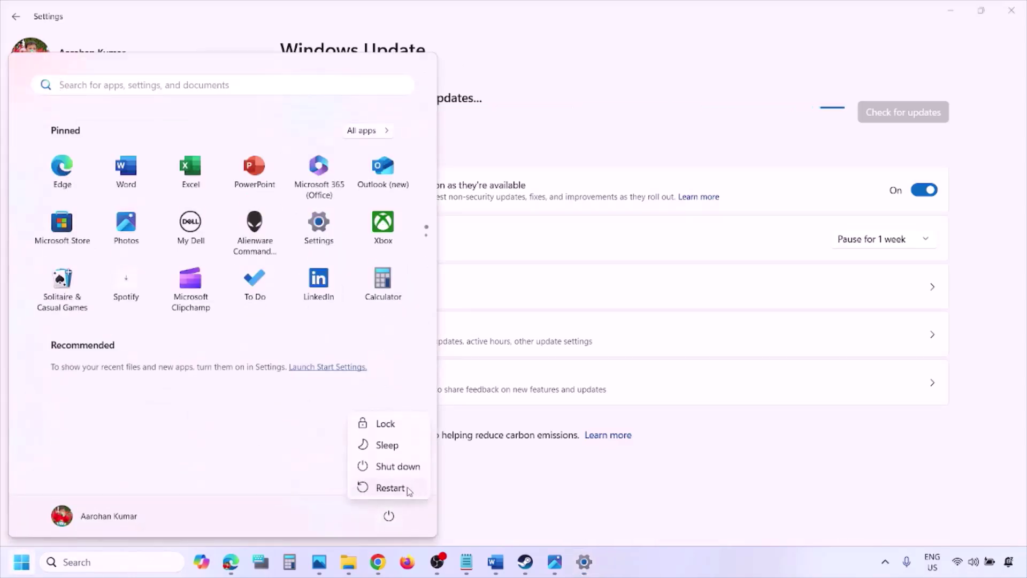
Load Step 8's Visual C++ download link in a new Chrome window.
click(496, 568)
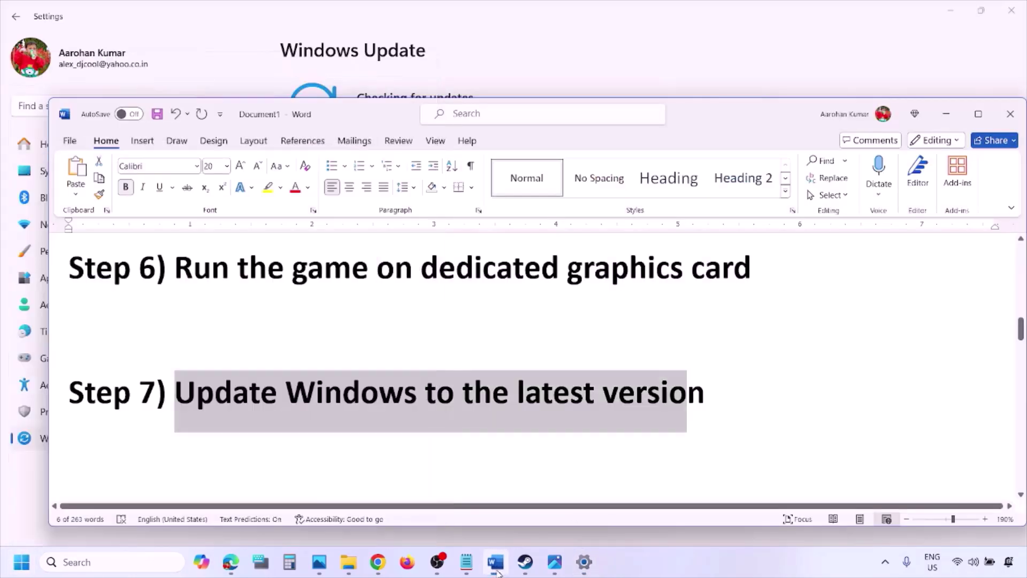
scroll(465, 434, down, 3)
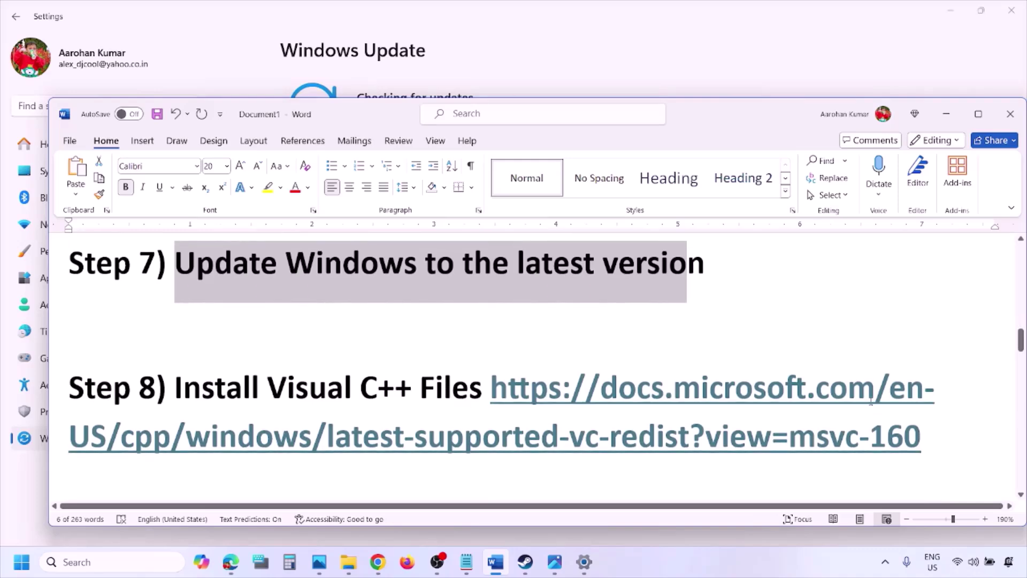
drag(938, 445, 560, 390)
key(ctrl+c)
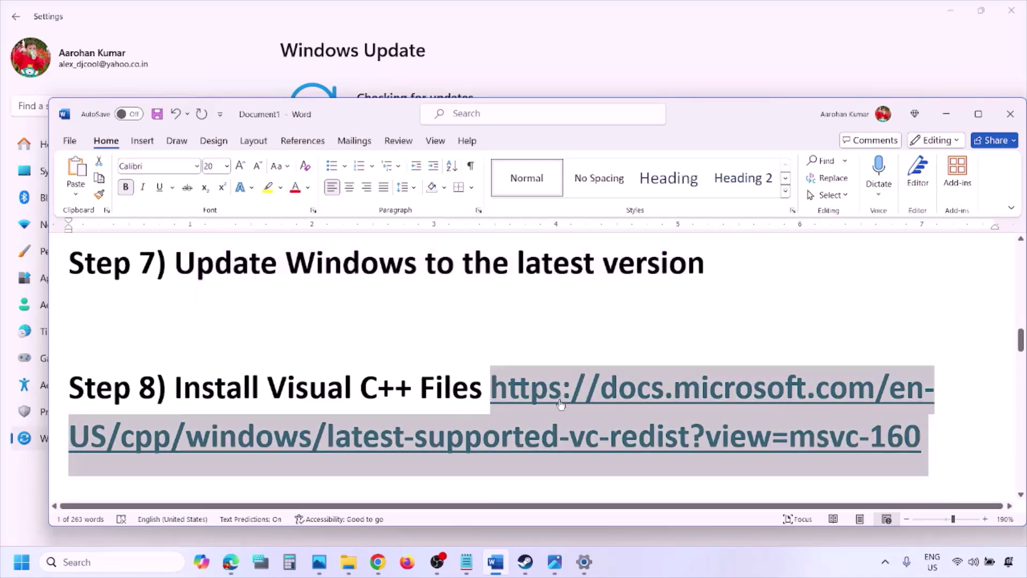
right_click(378, 561)
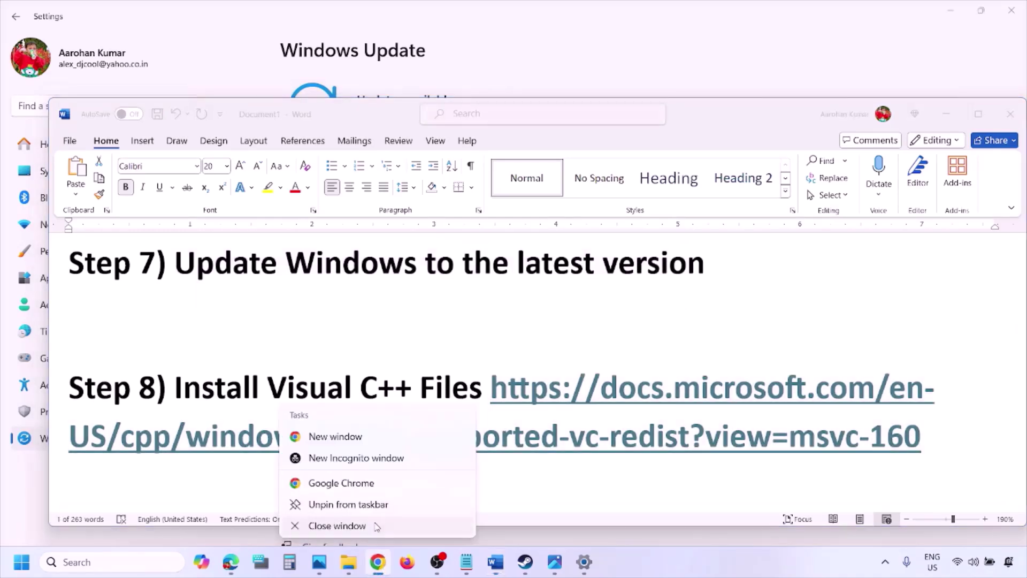
click(335, 444)
key(ctrl+v)
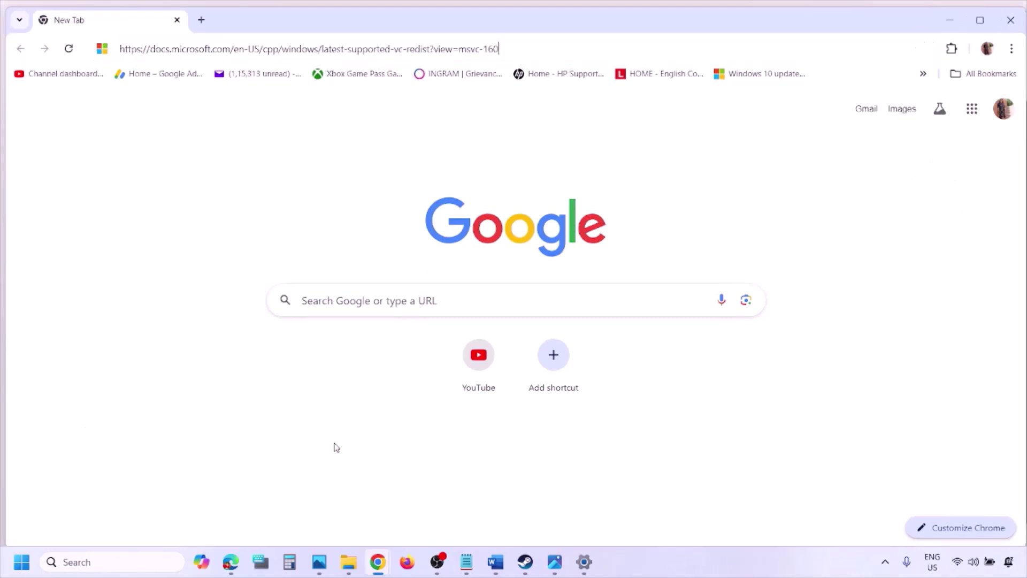
key(Return)
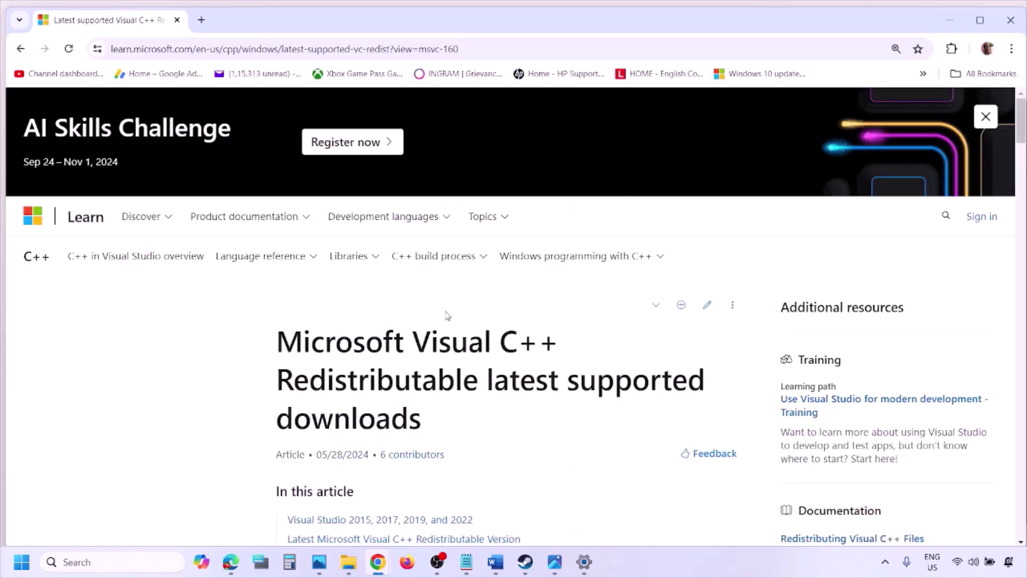
Highlight the Visual Studio 2015–2022 heading, the X86 and X64 entries, and the x86 link.
scroll(446, 316, down, 4)
scroll(447, 315, down, 6)
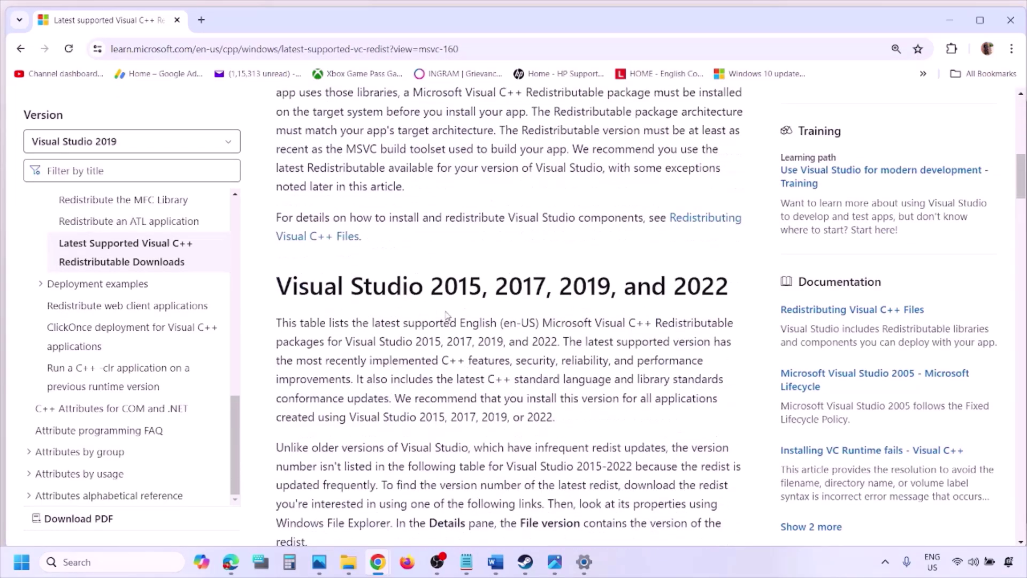
drag(324, 289, 689, 287)
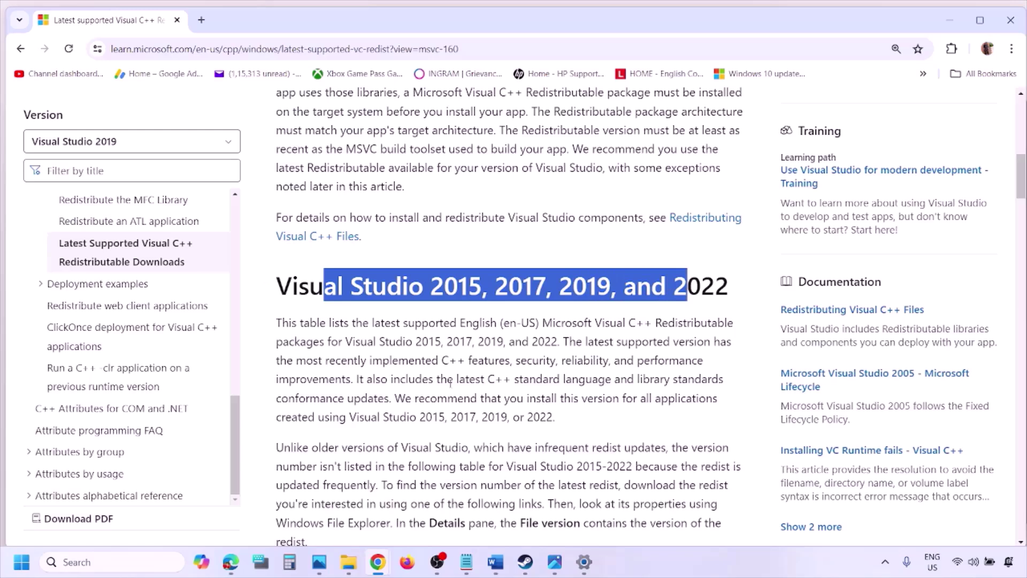
scroll(450, 382, down, 10)
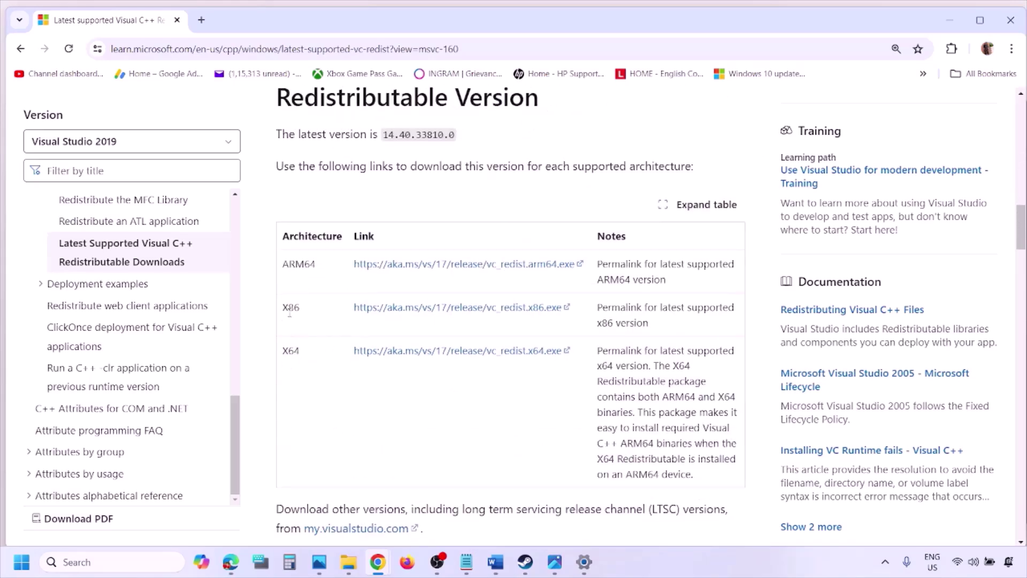
double_click(289, 310)
double_click(291, 351)
drag(283, 313, 526, 313)
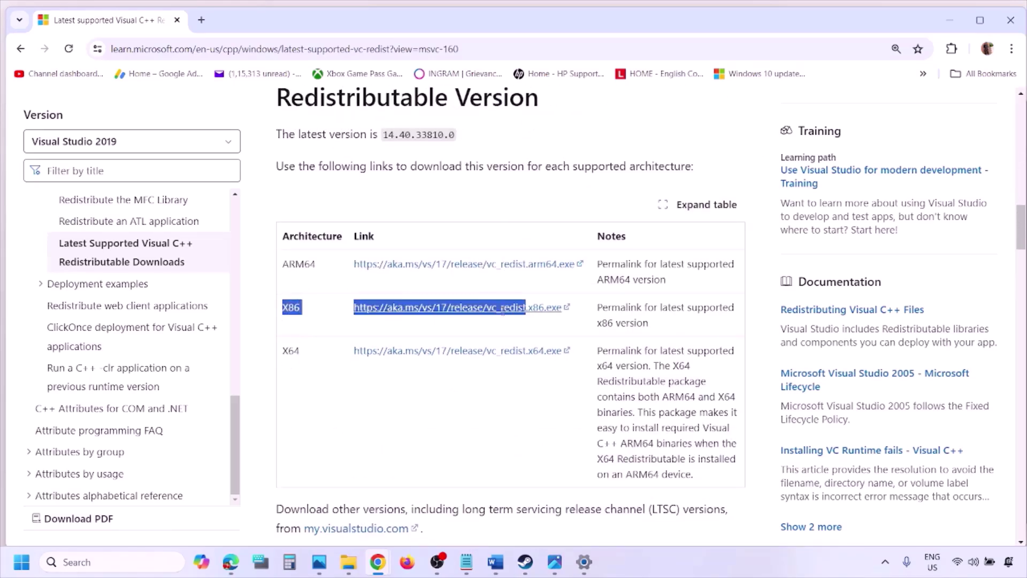
Download and repair the x86 Visual C++ 2015-2022 Redistributable, and download the x64 installer.
click(505, 319)
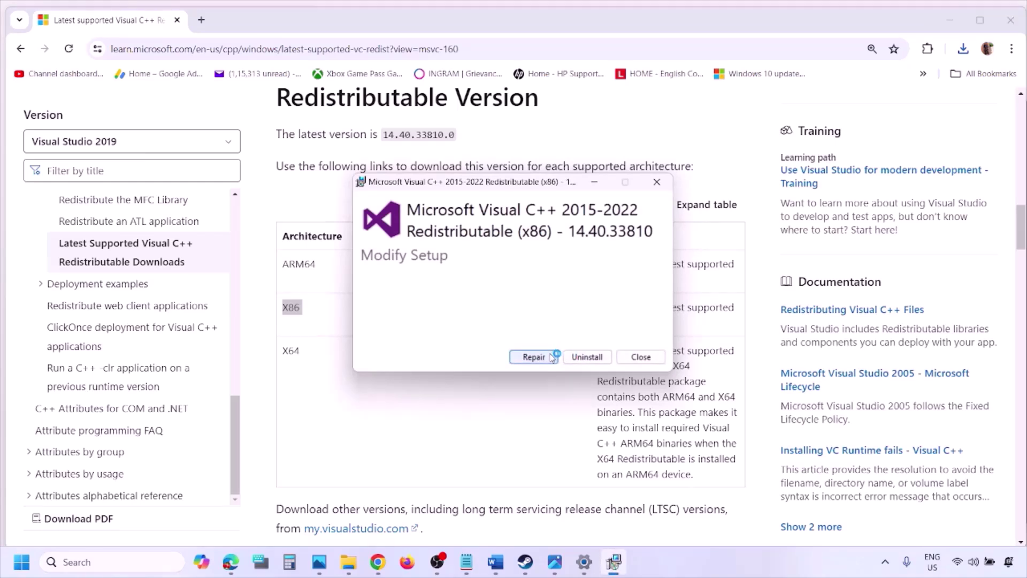
click(552, 357)
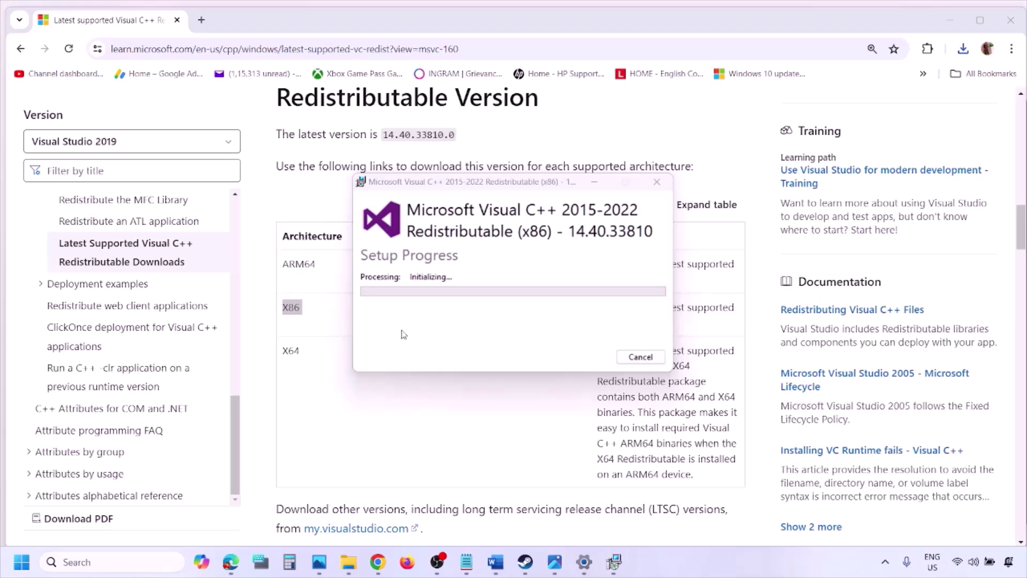
double_click(287, 354)
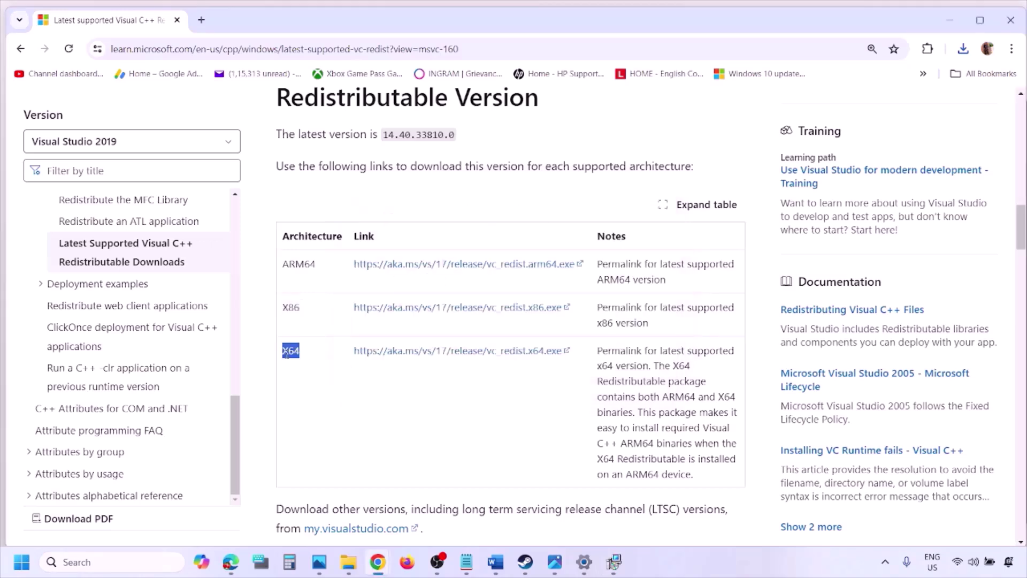
click(465, 354)
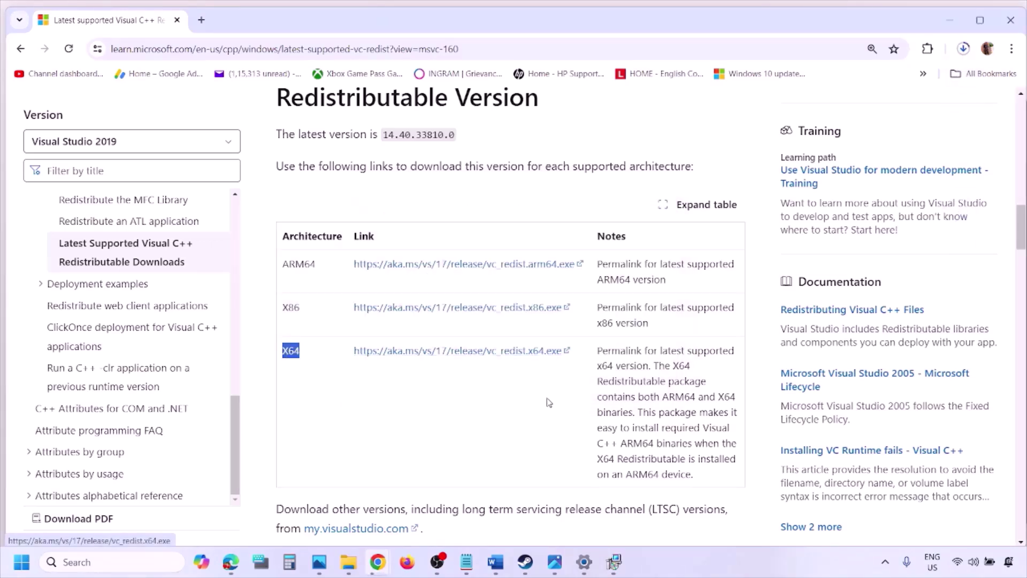
click(614, 561)
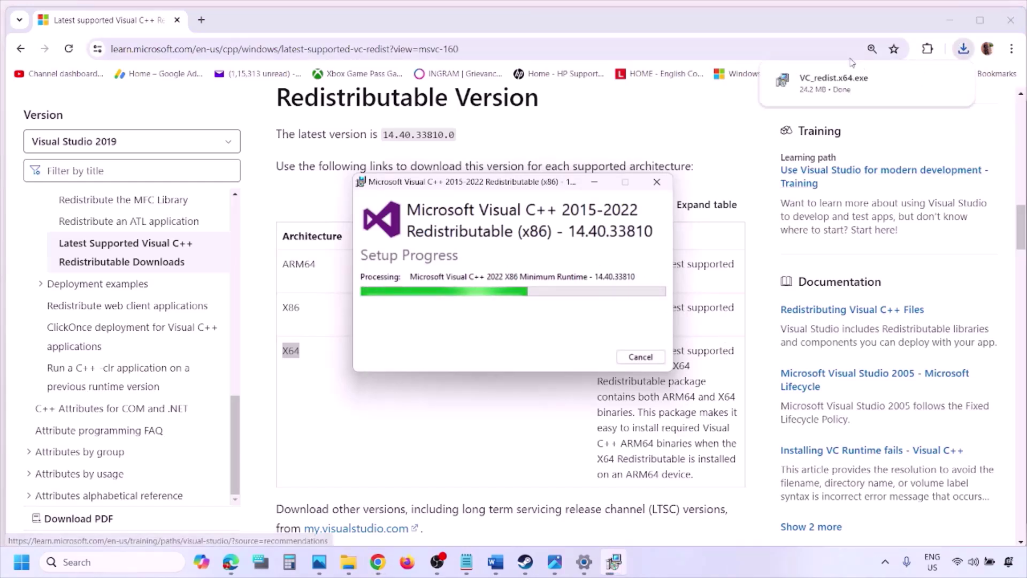
Run Repair on the x64 redistributable and place both setup windows side by side.
click(855, 90)
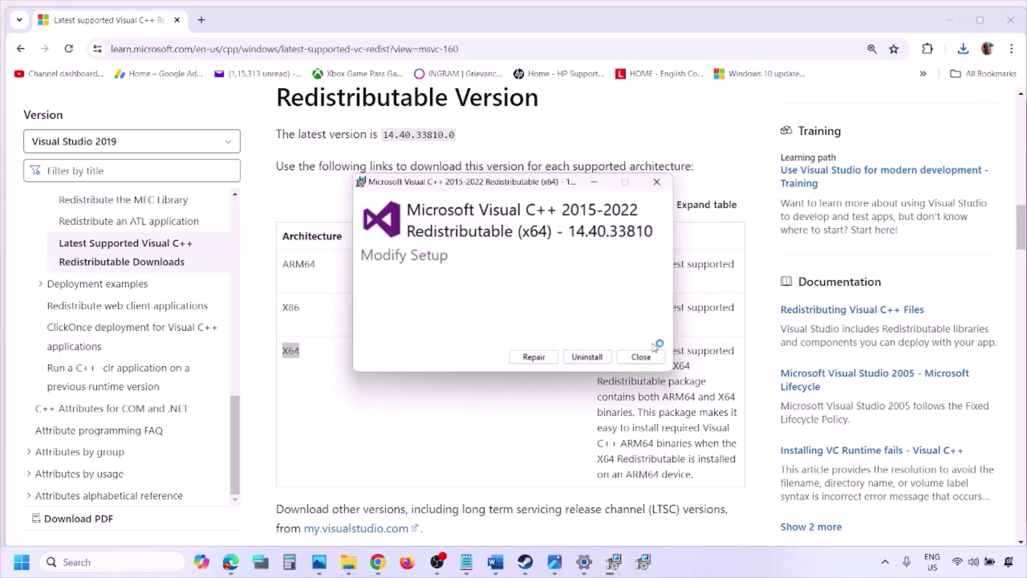
click(535, 357)
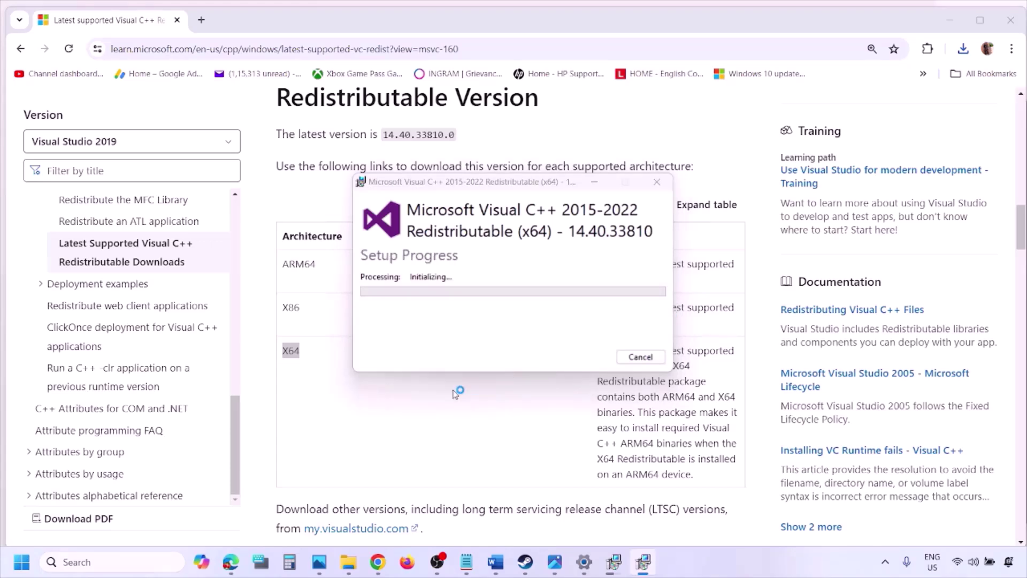
click(621, 566)
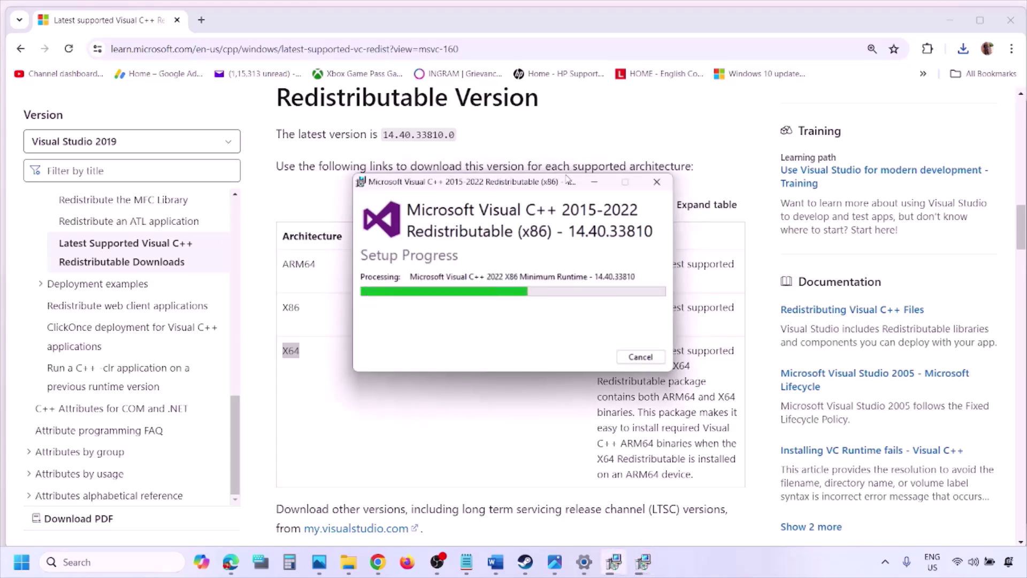
drag(546, 184, 321, 231)
drag(501, 187, 632, 243)
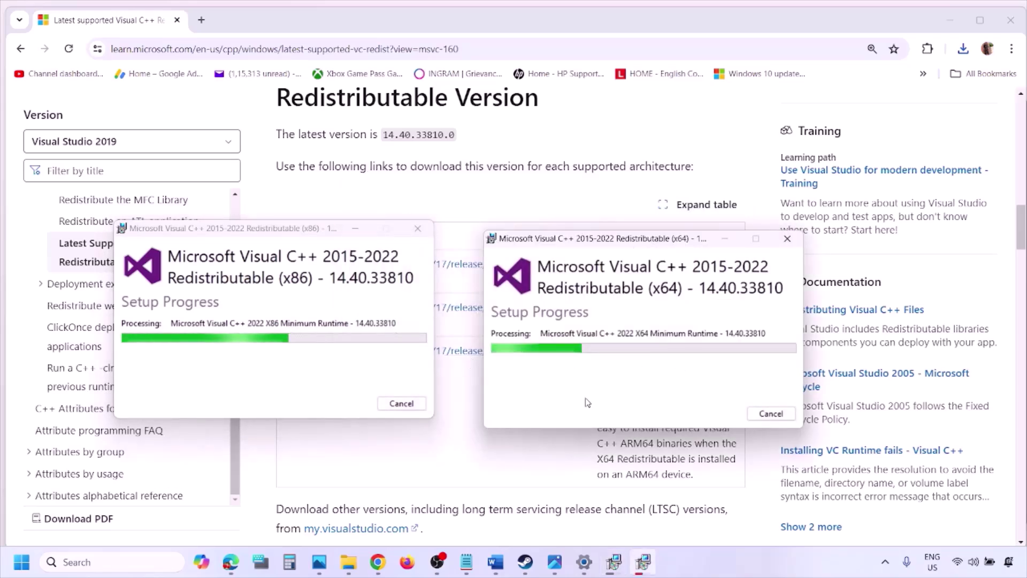
click(451, 463)
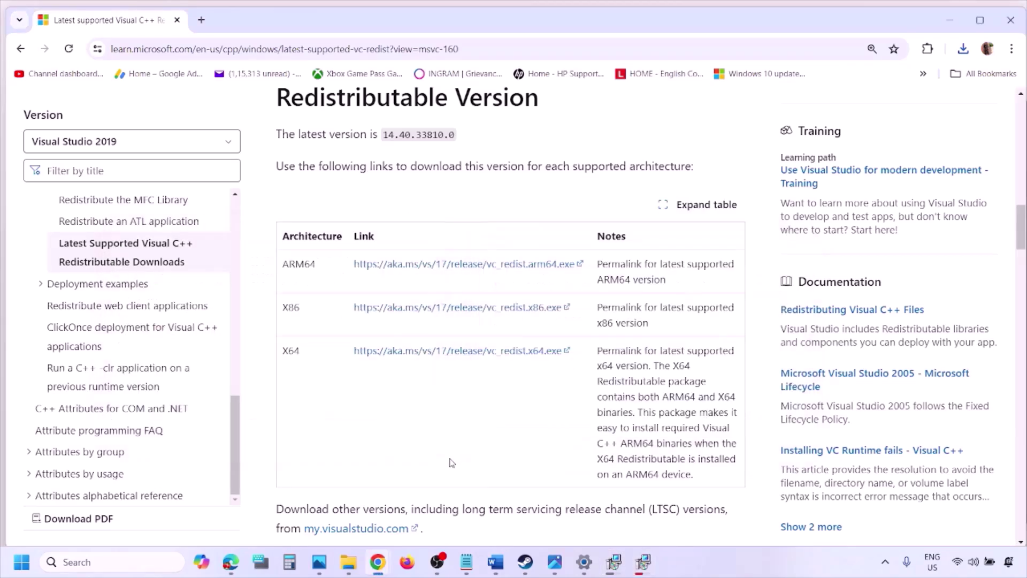
Show the Start menu's power options, then return to the Word guide at Step 9.
click(22, 561)
click(389, 516)
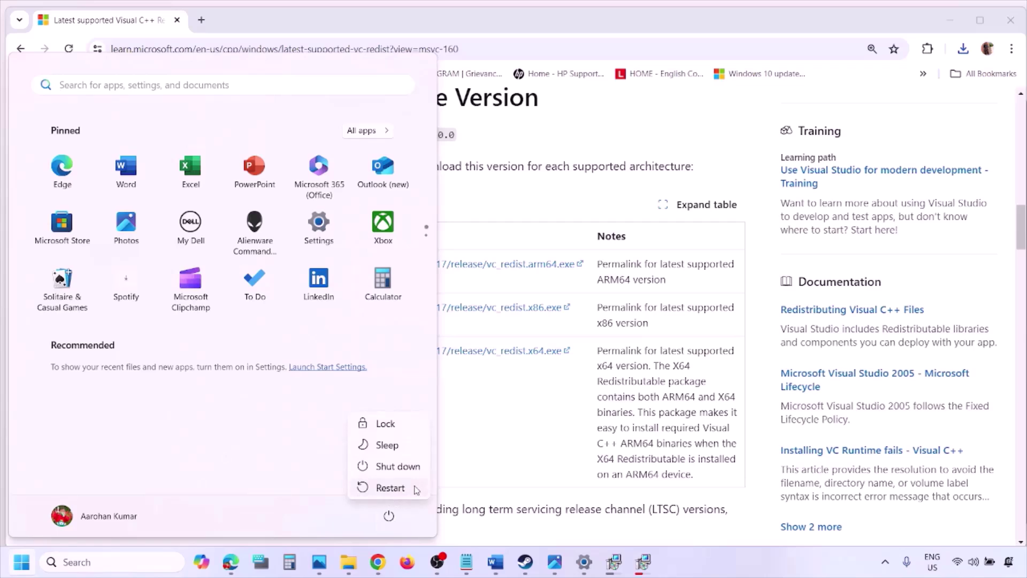
click(533, 455)
click(532, 454)
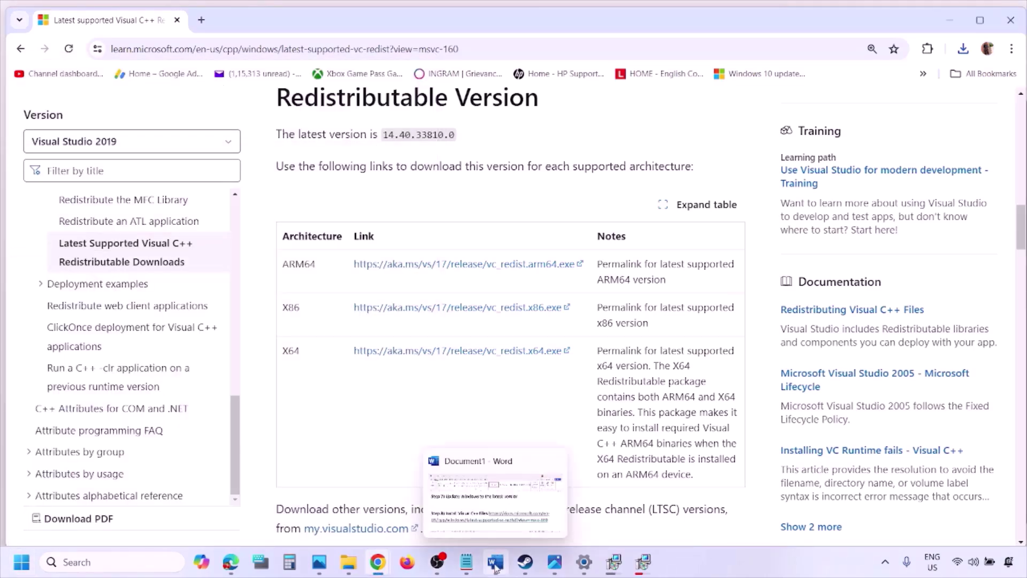
click(497, 561)
scroll(441, 362, down, 3)
scroll(440, 363, down, 3)
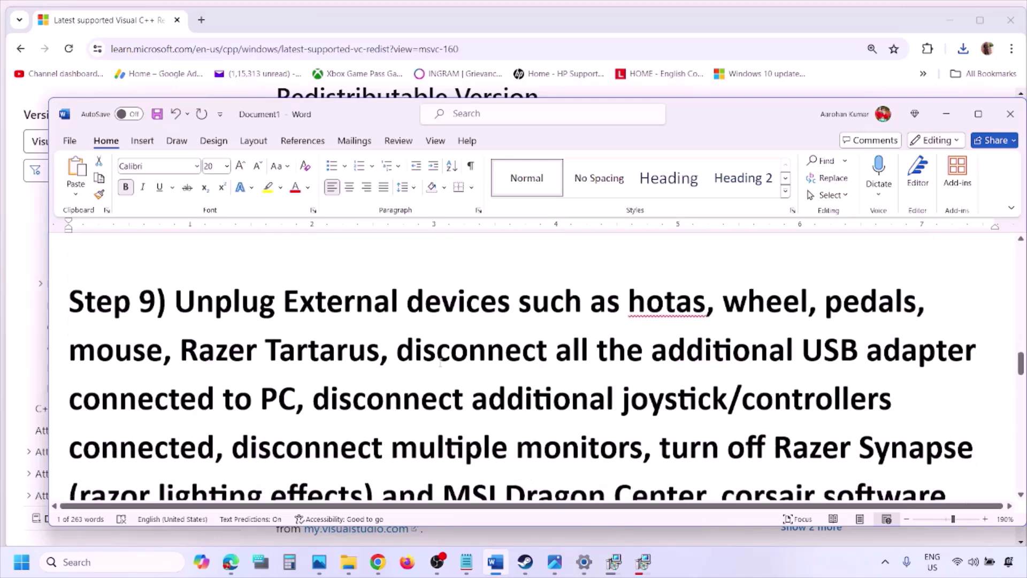
click(980, 114)
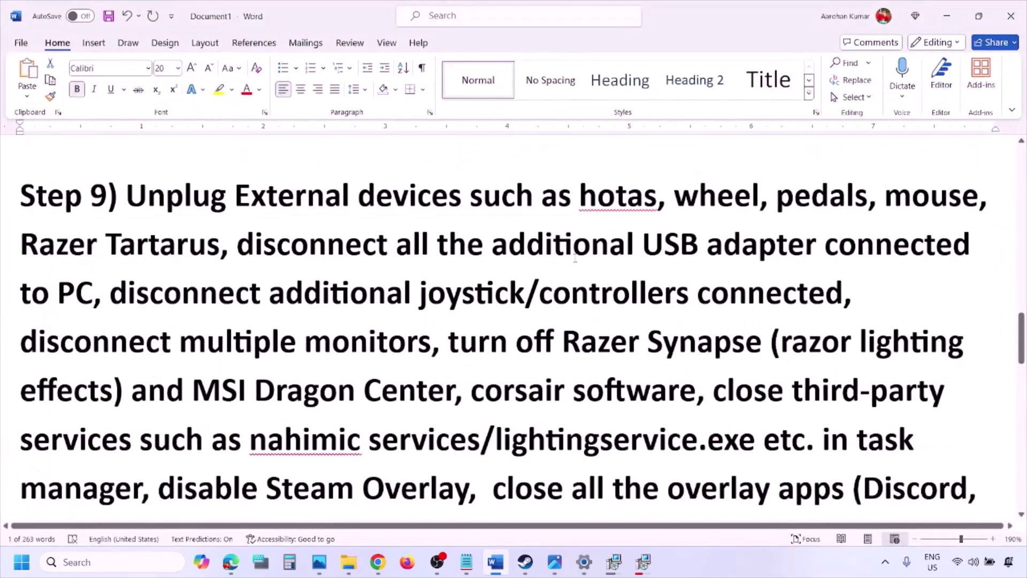
drag(129, 199, 763, 246)
click(674, 246)
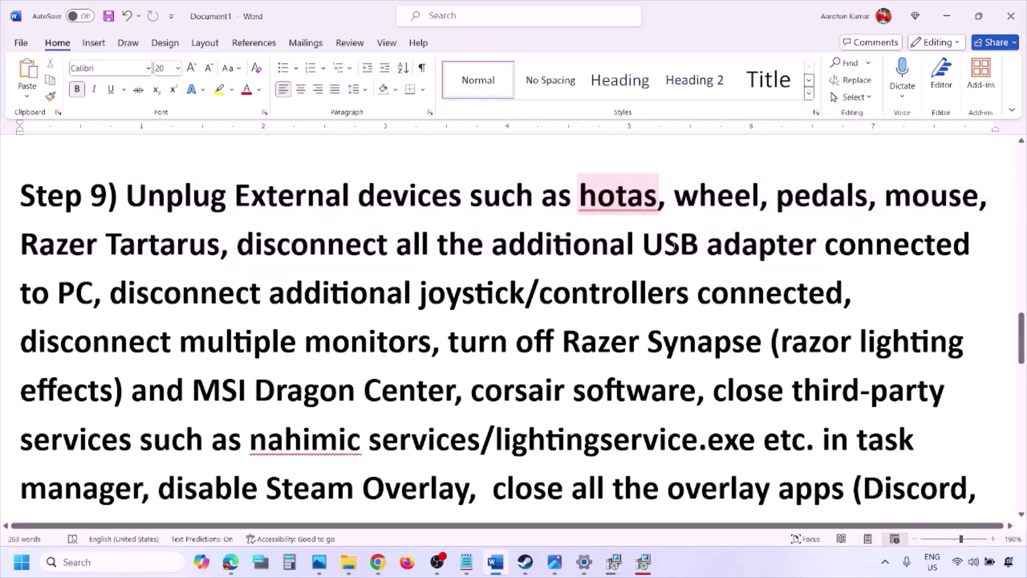
drag(116, 293, 843, 297)
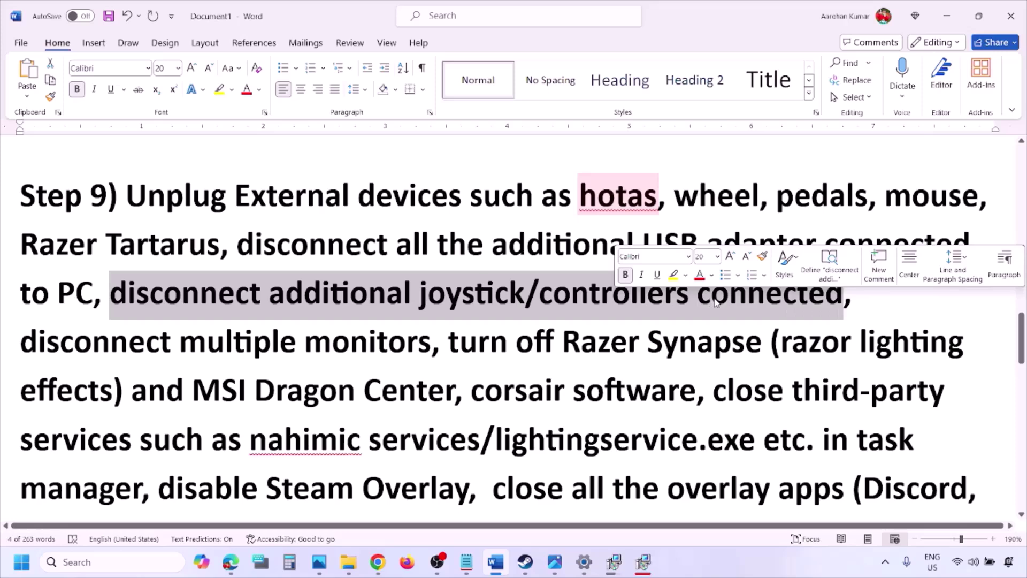
click(683, 321)
drag(35, 345, 358, 346)
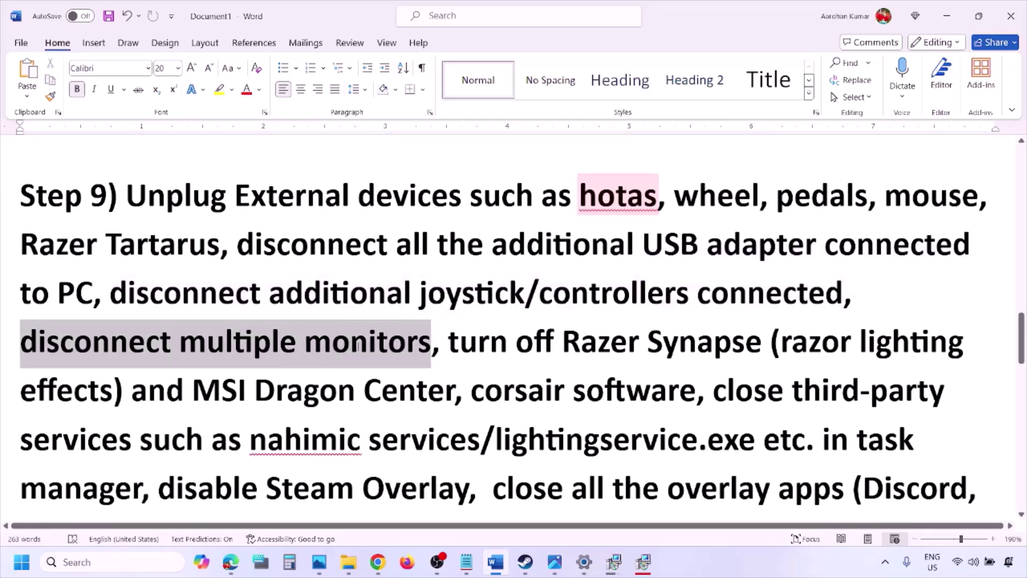
scroll(407, 315, down, 1)
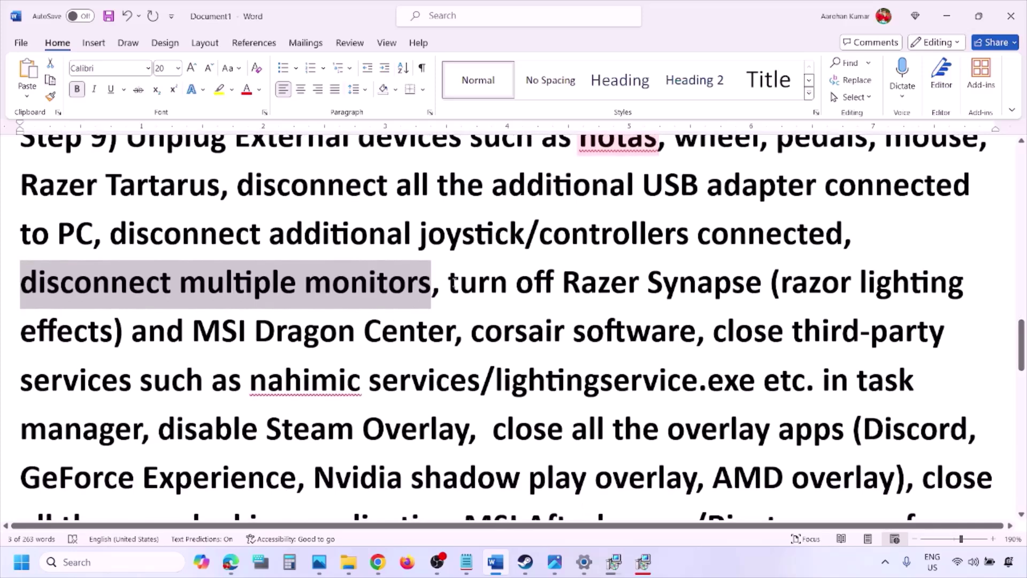
drag(451, 281, 145, 430)
scroll(205, 364, down, 1)
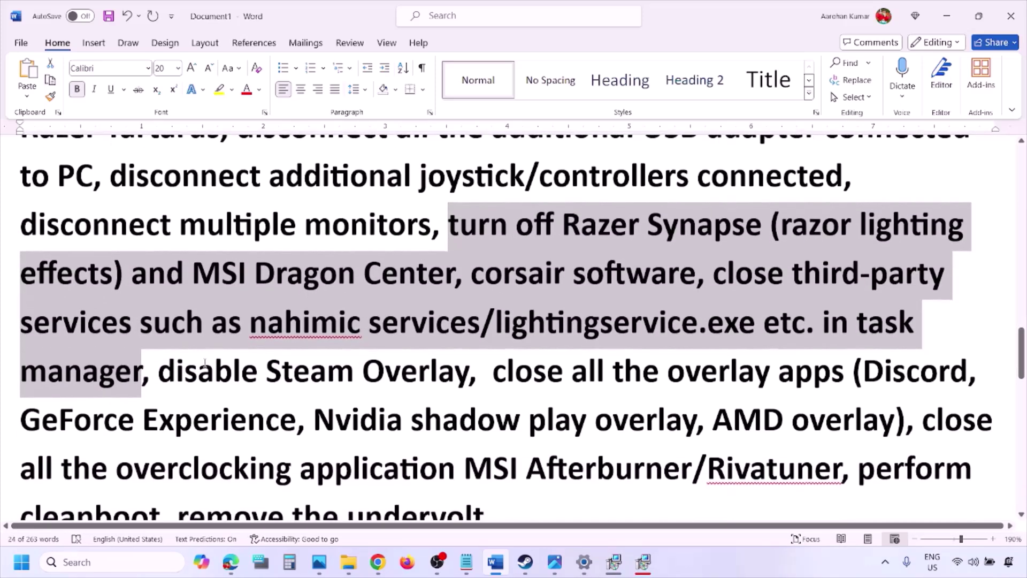
drag(159, 372, 473, 374)
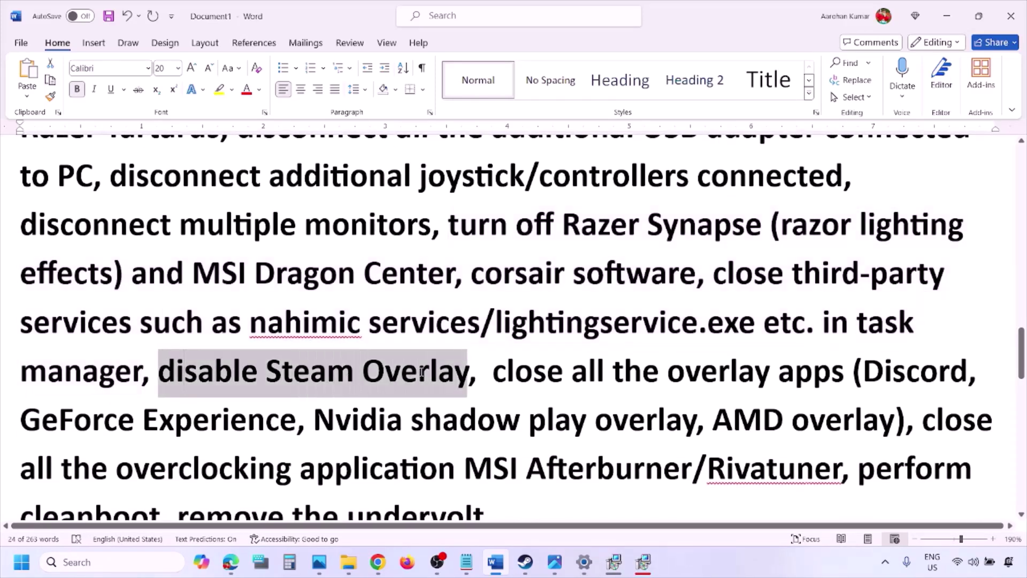
click(710, 568)
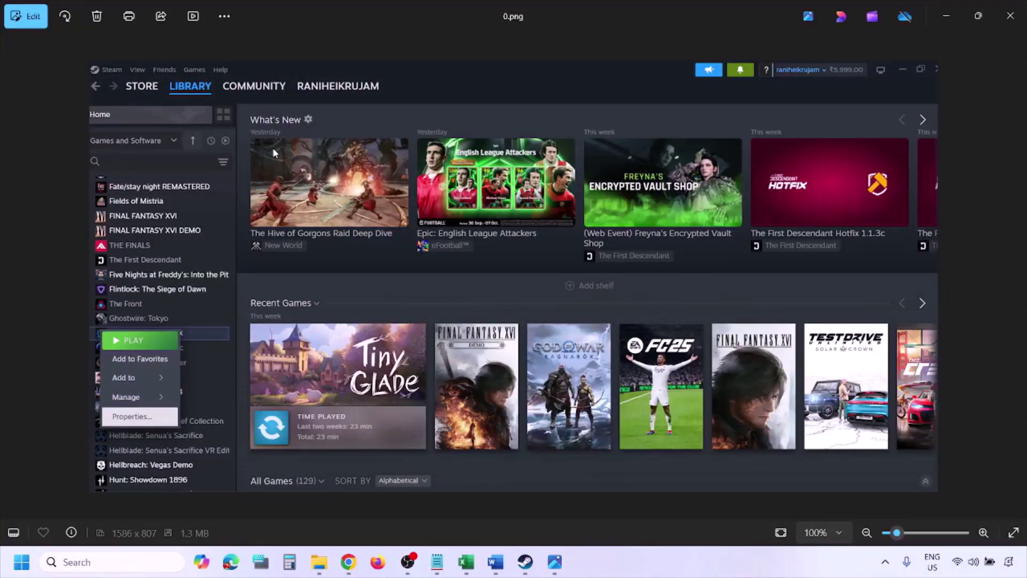
Advance from 0.png to the Steam Properties screenshot showing the in-game Steam Overlay turned off.
key(ctrl+plus)
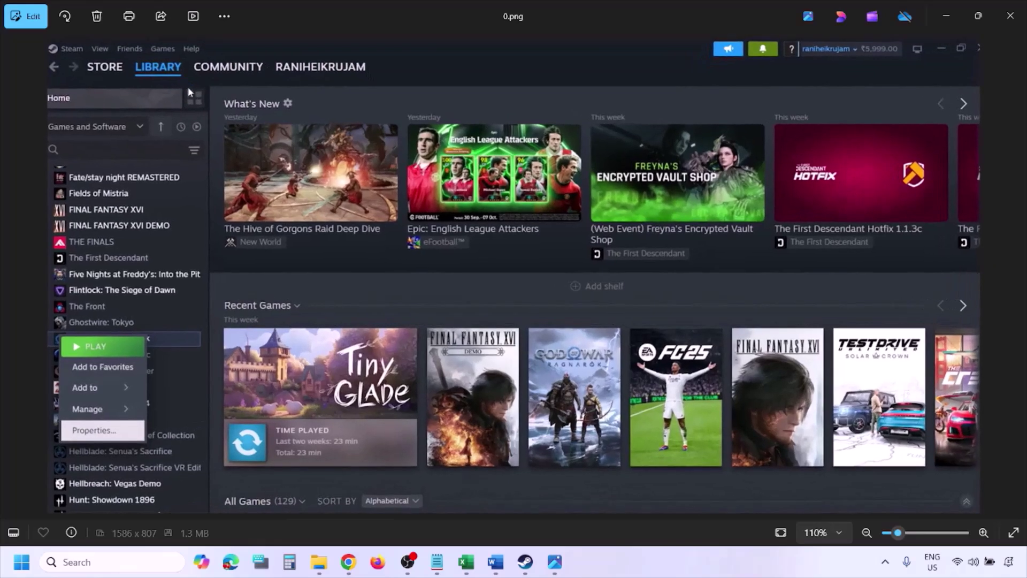
key(ctrl+minus)
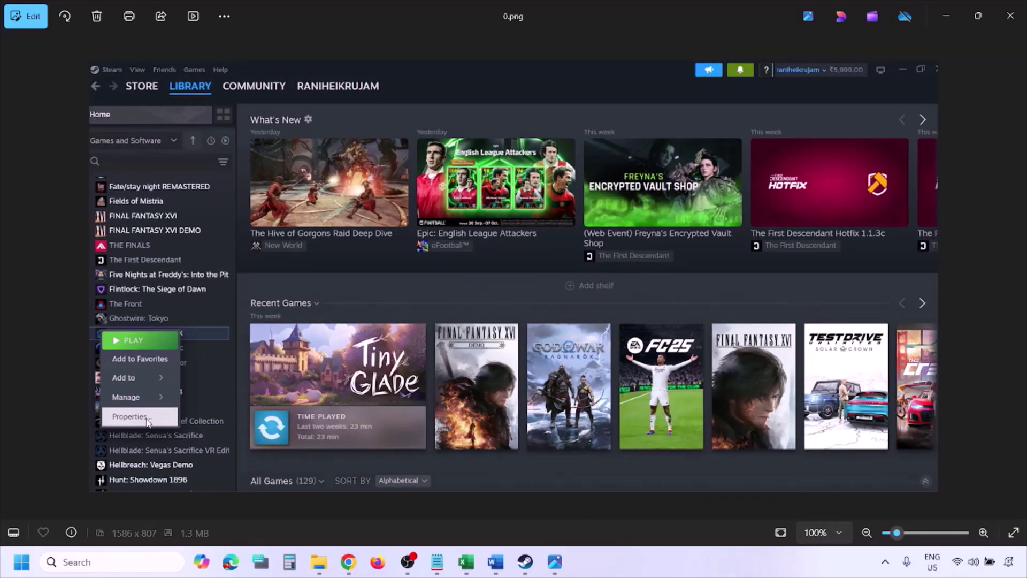
key(Right)
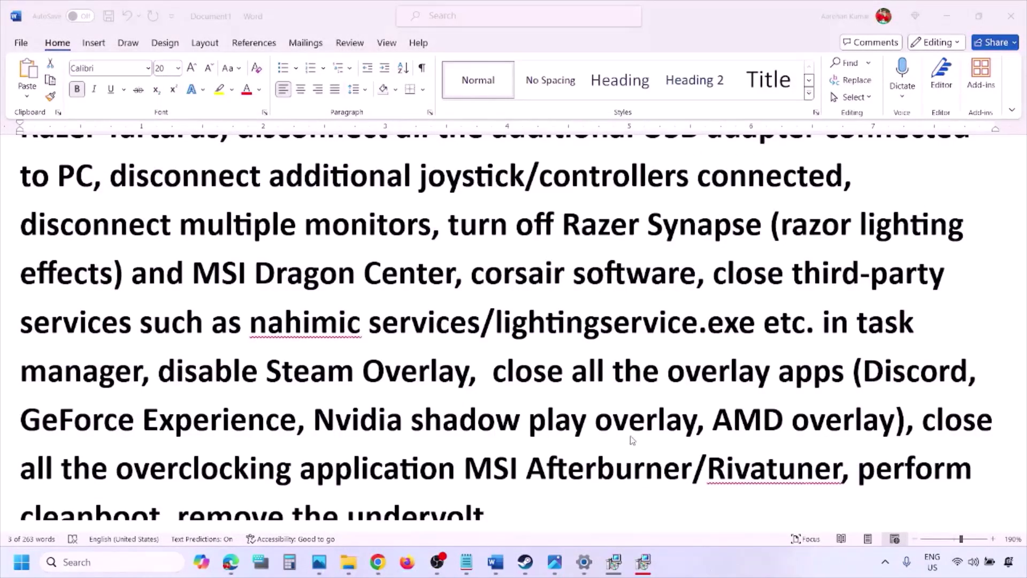
scroll(632, 439, down, 3)
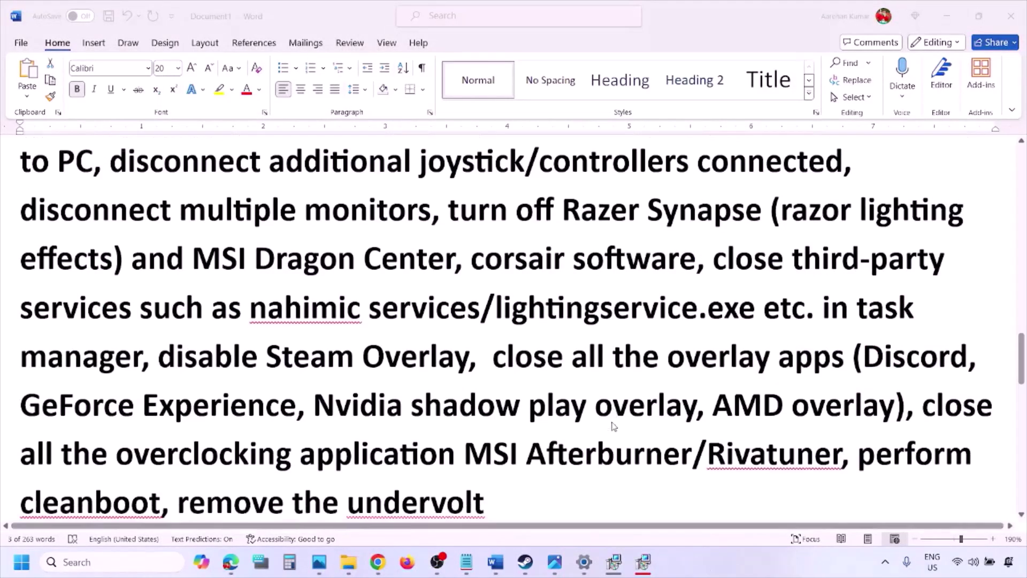
key(alt+Tab)
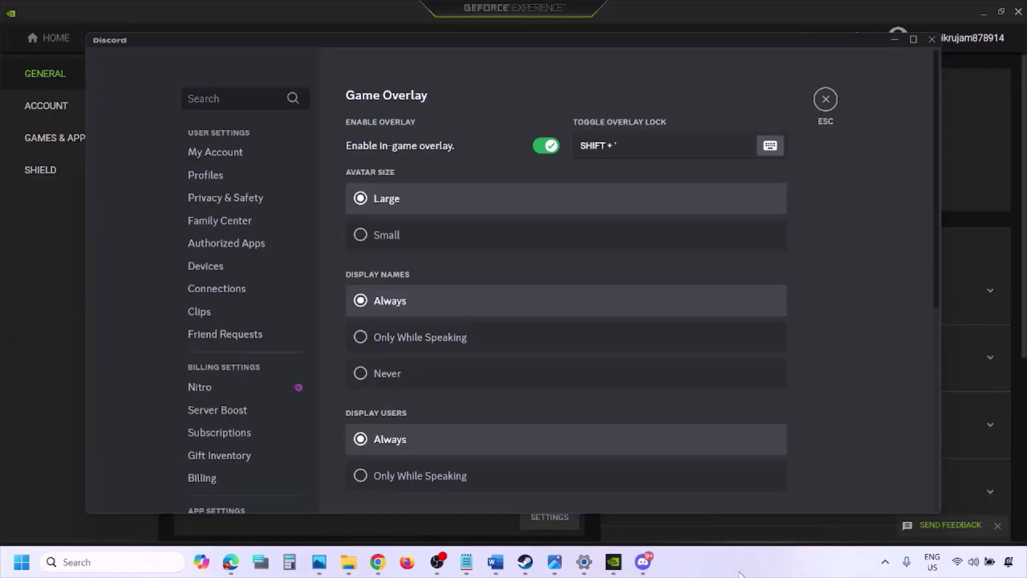
scroll(252, 289, down, 10)
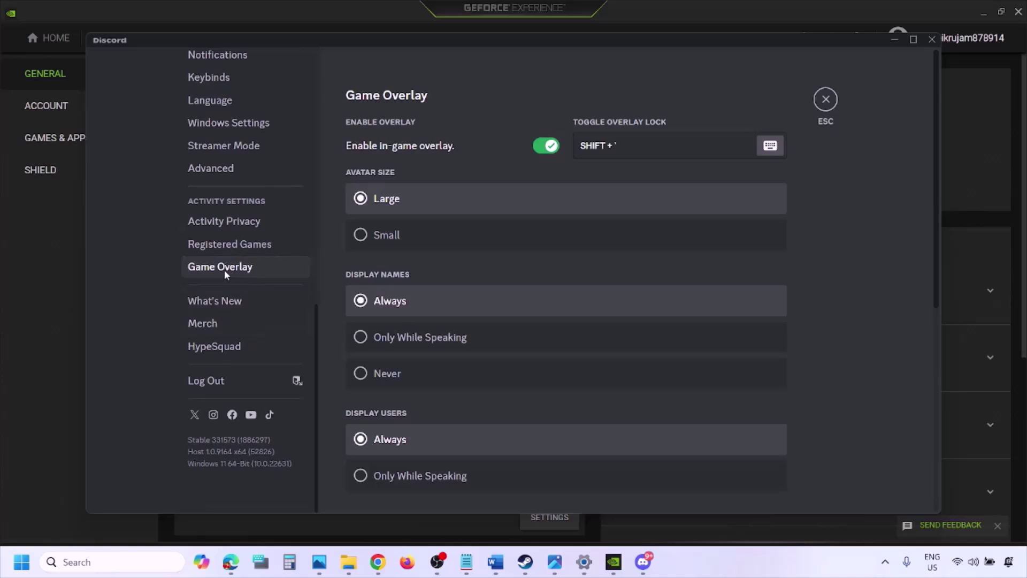
Toggle off 'Enable in-game overlay' in Discord and In-Game Overlay in GeForce Experience.
click(238, 268)
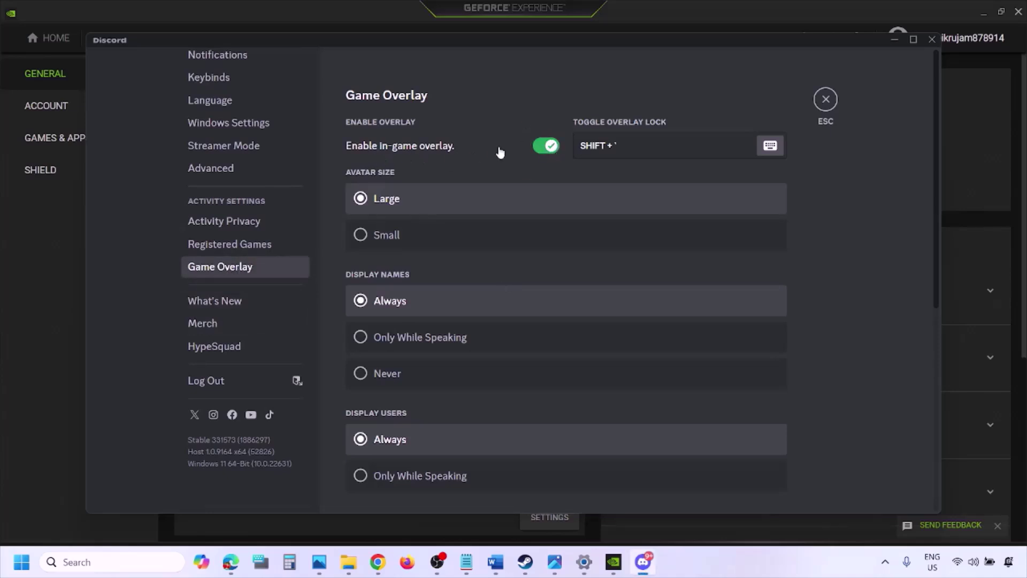
click(542, 148)
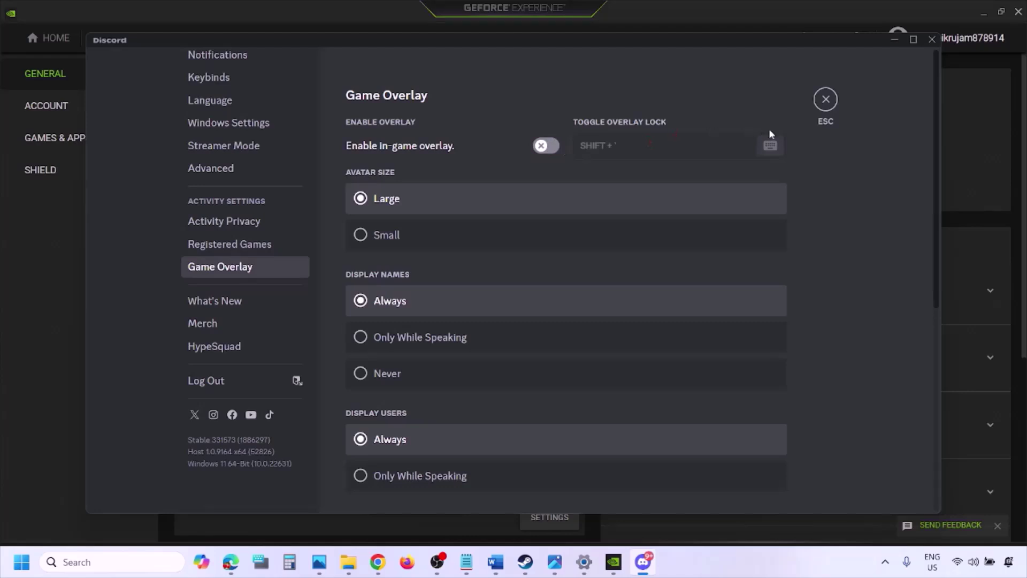
click(618, 566)
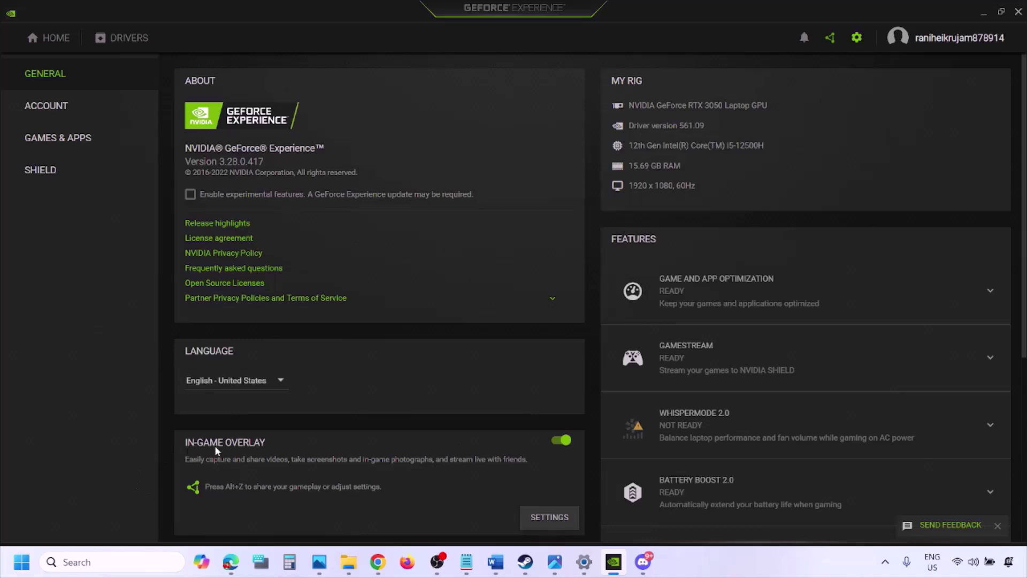
click(558, 442)
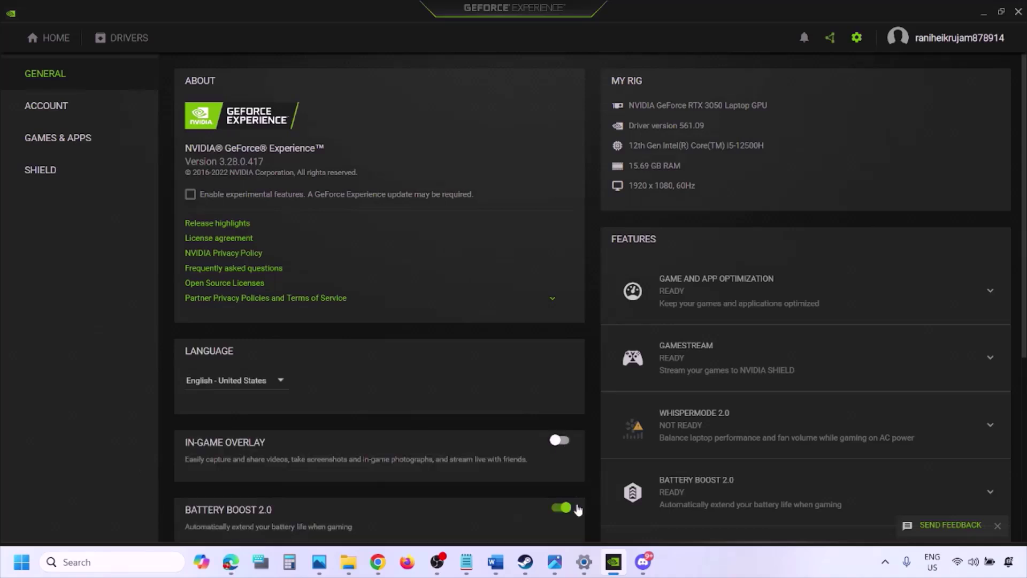
click(493, 569)
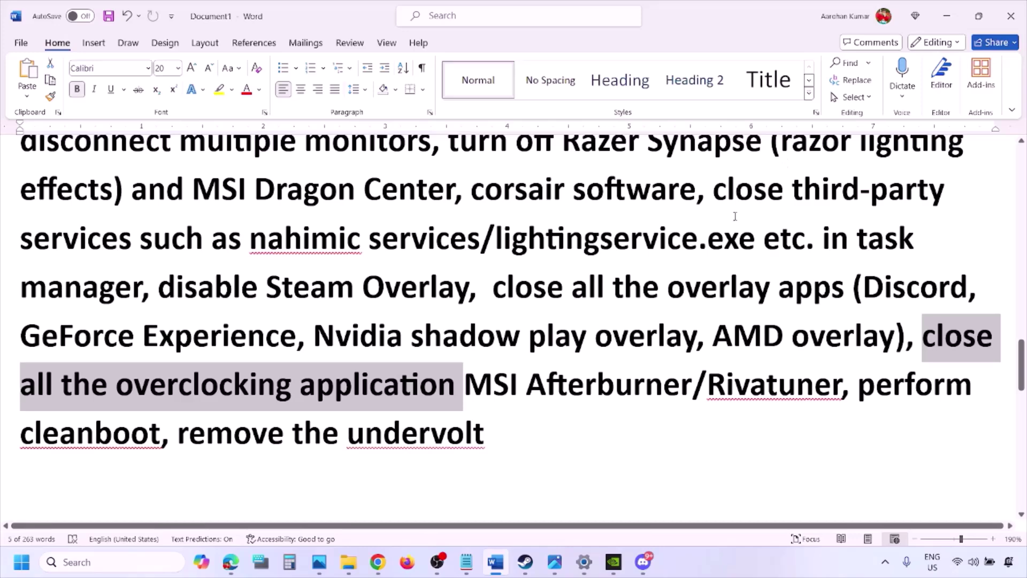
Highlight the guide's phrase about closing all the overlay apps.
scroll(735, 216, up, 1)
scroll(559, 301, down, 1)
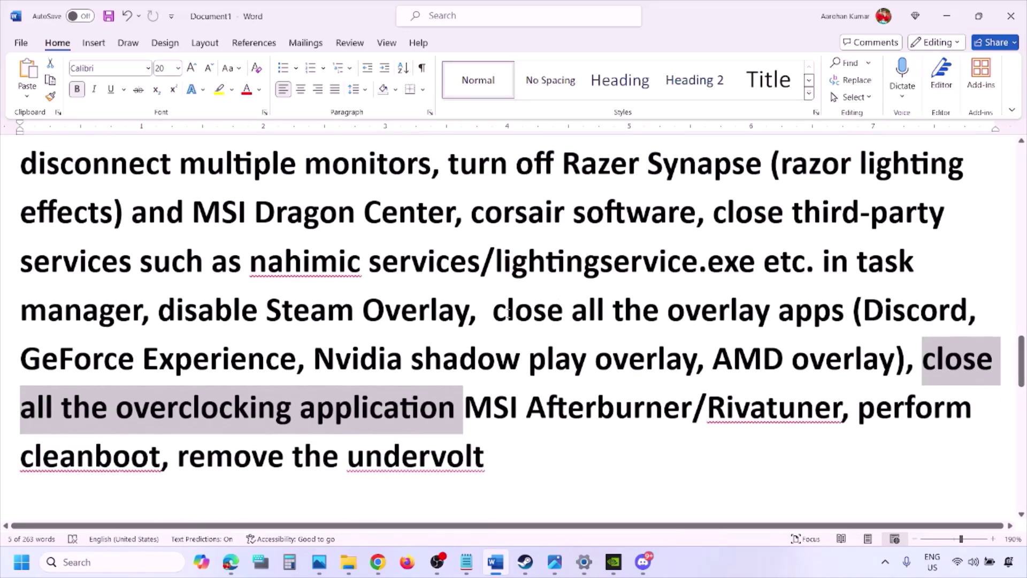
drag(507, 313, 800, 321)
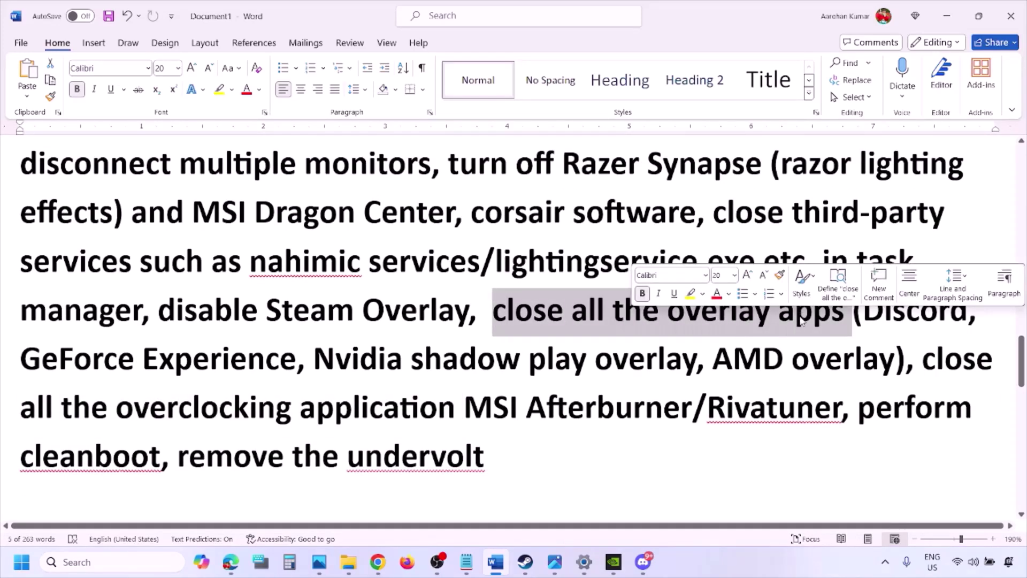
click(564, 316)
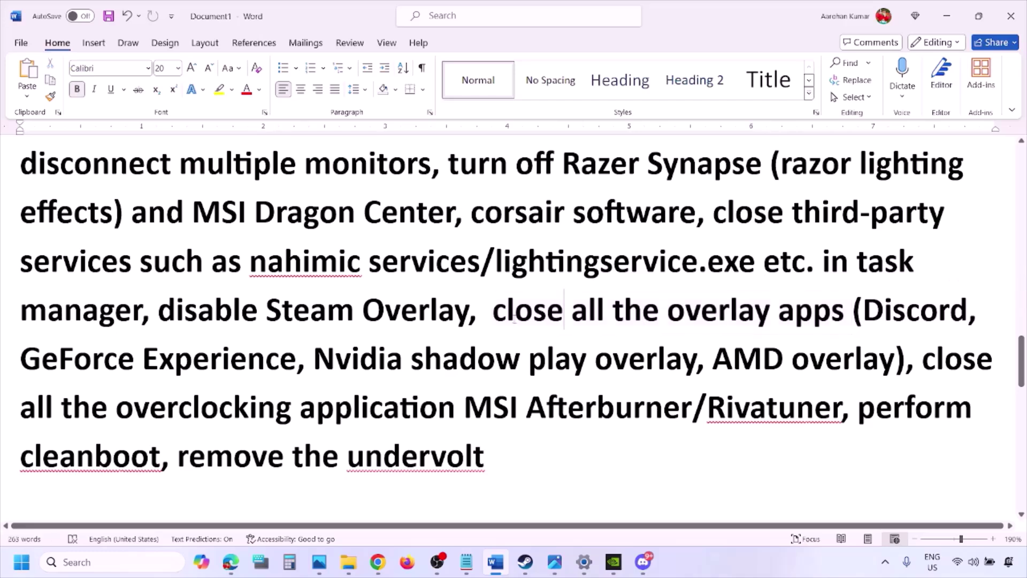
drag(496, 311, 852, 316)
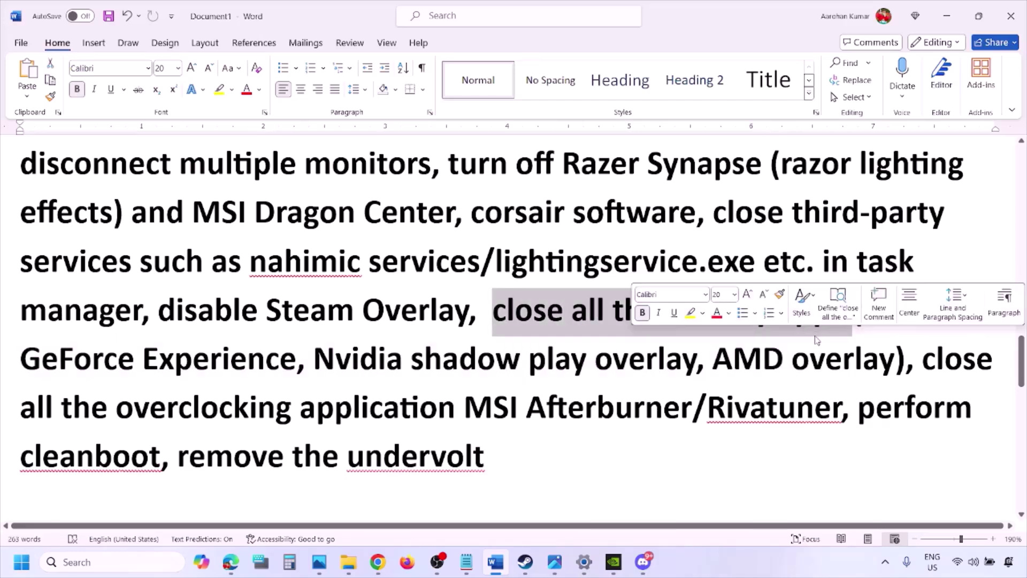
Quit the background tray apps, including the NVIDIA app and G HUB.
click(884, 560)
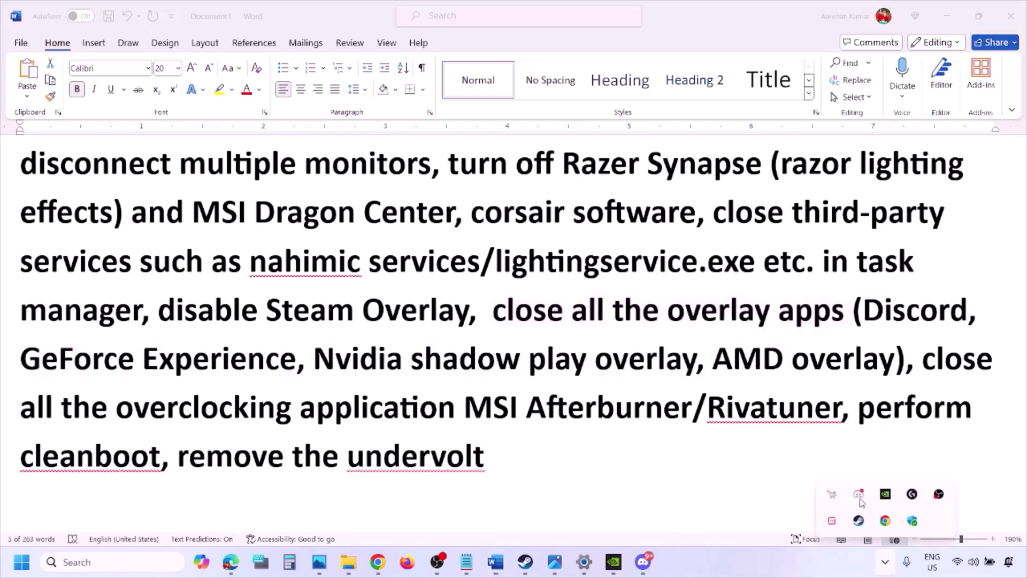
right_click(860, 501)
click(910, 484)
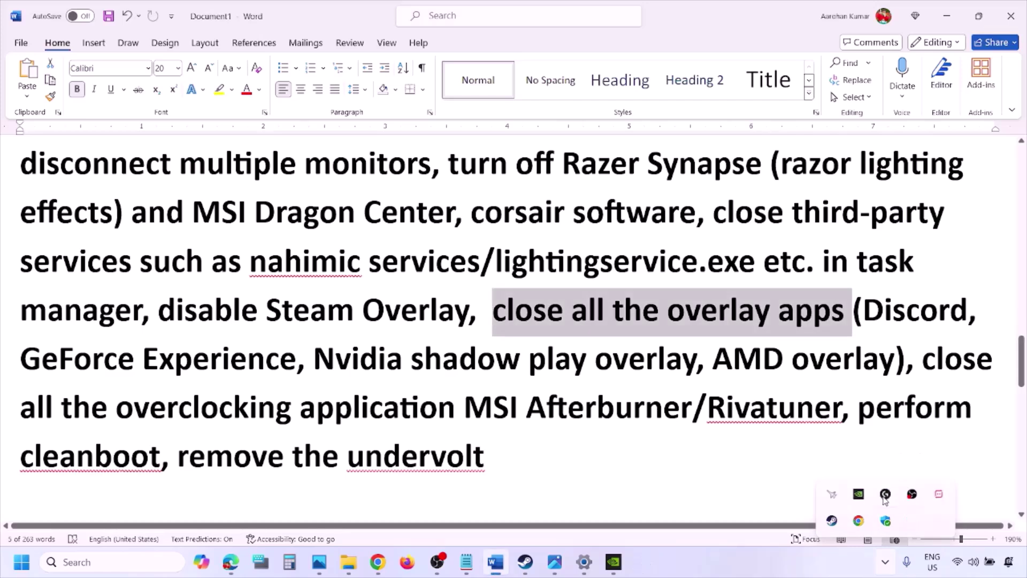
right_click(857, 501)
click(885, 553)
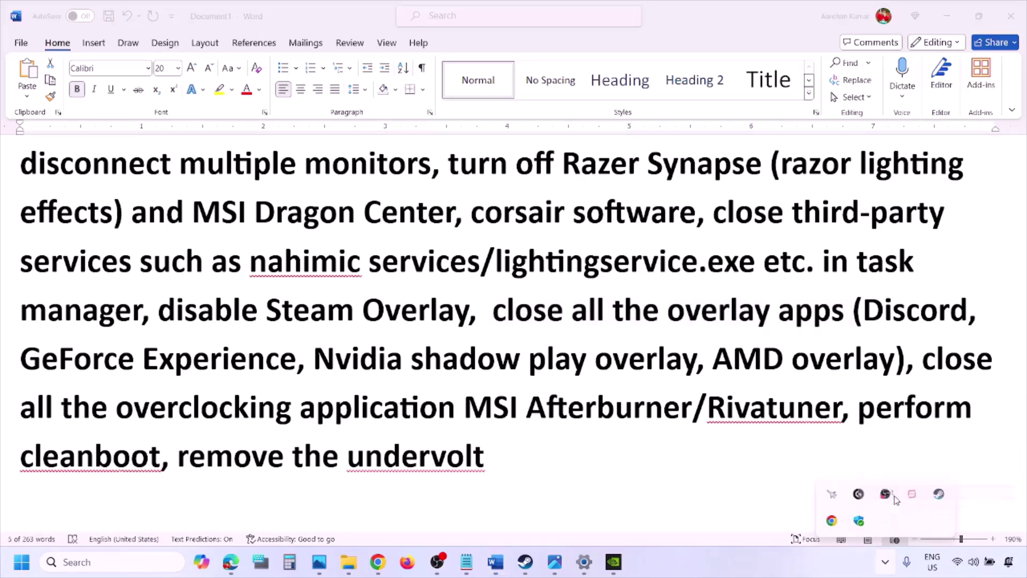
right_click(858, 495)
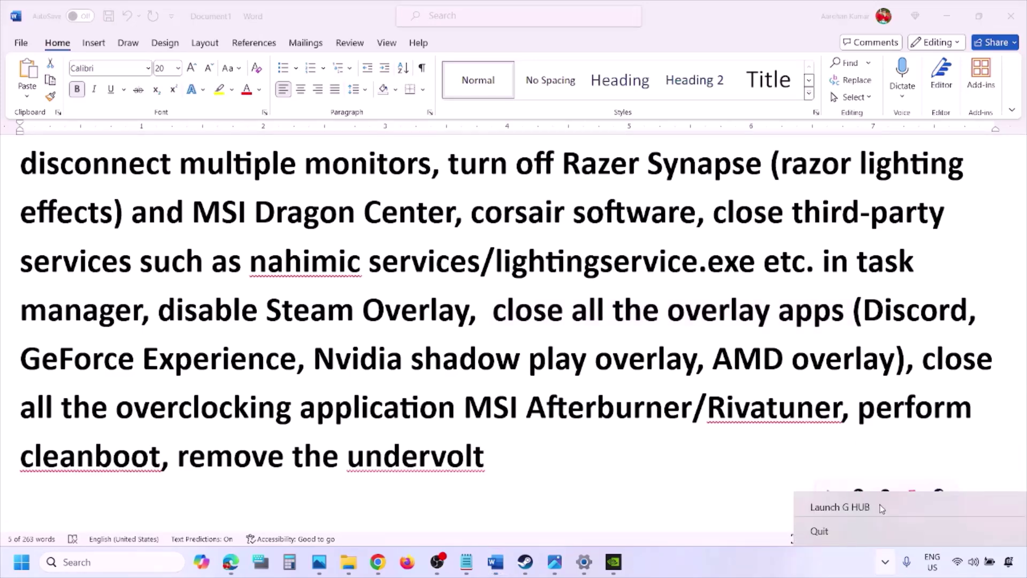
click(849, 531)
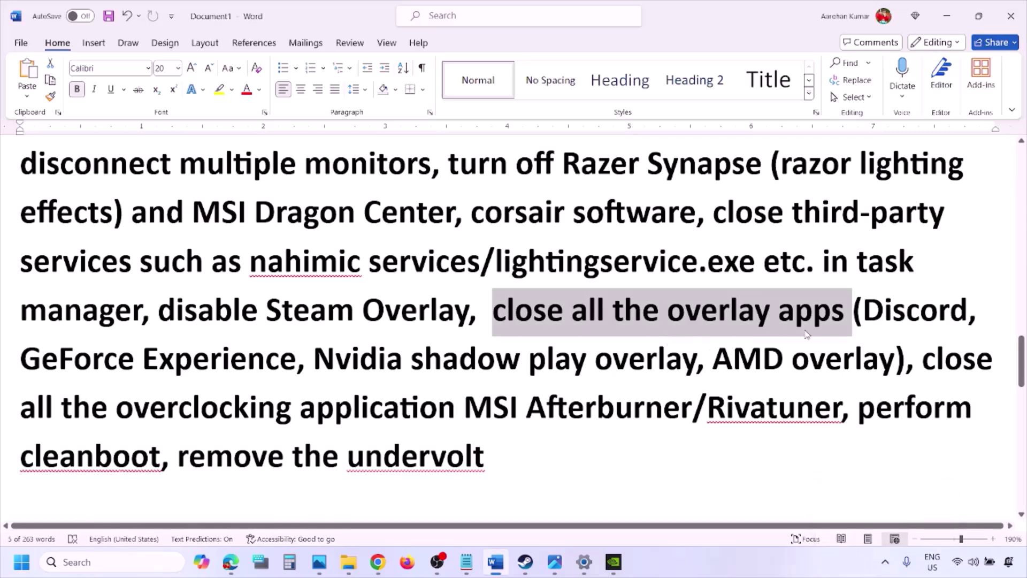
click(885, 562)
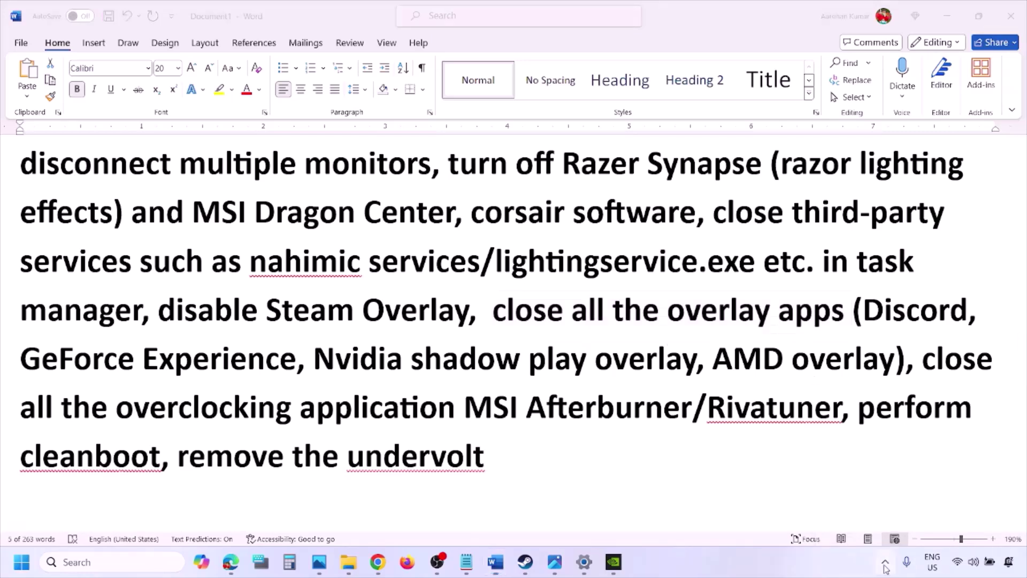
right_click(885, 498)
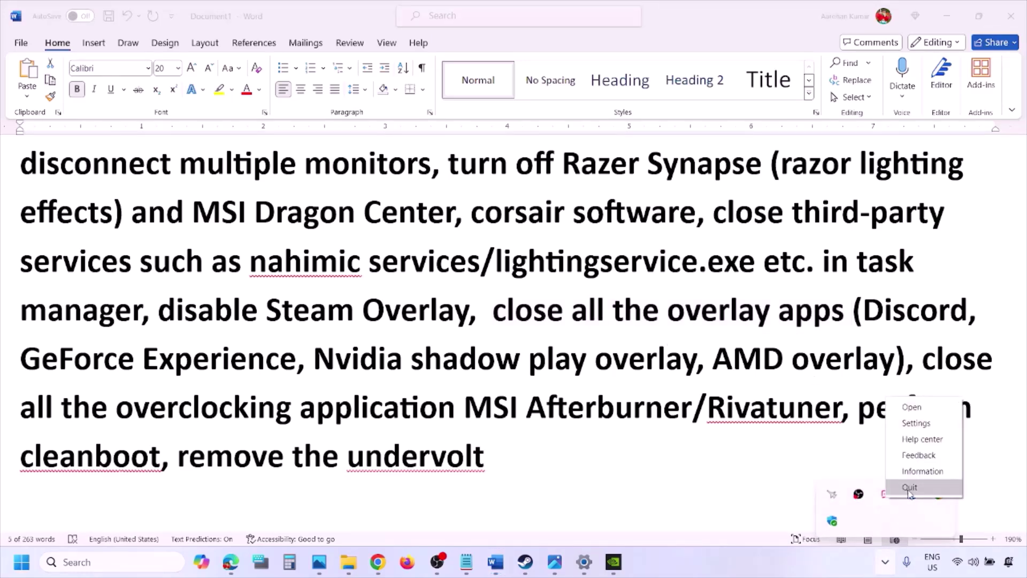
click(910, 491)
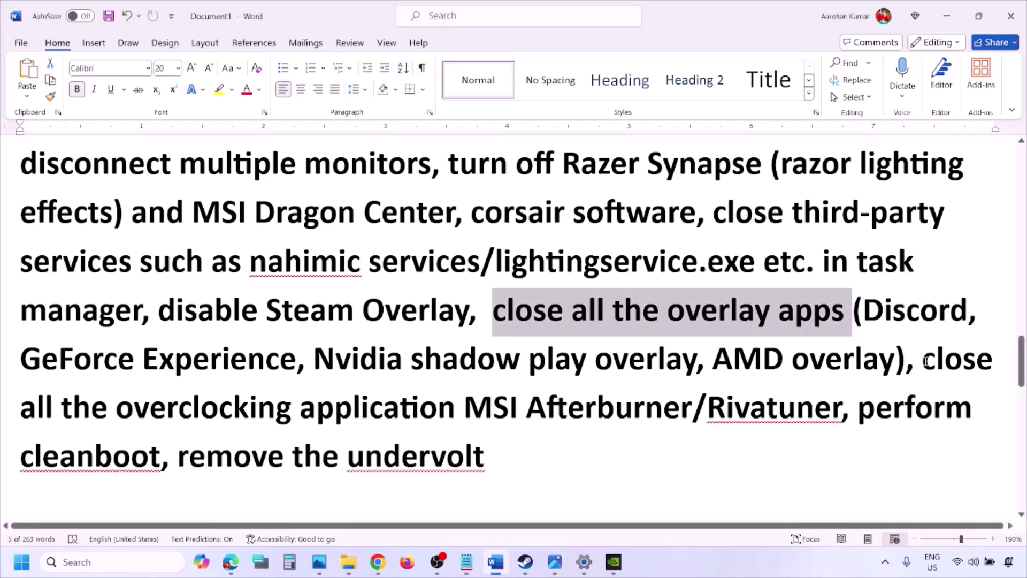
Highlight the overclocking-apps step and close MSI Afterburner from the tray.
drag(922, 360, 493, 410)
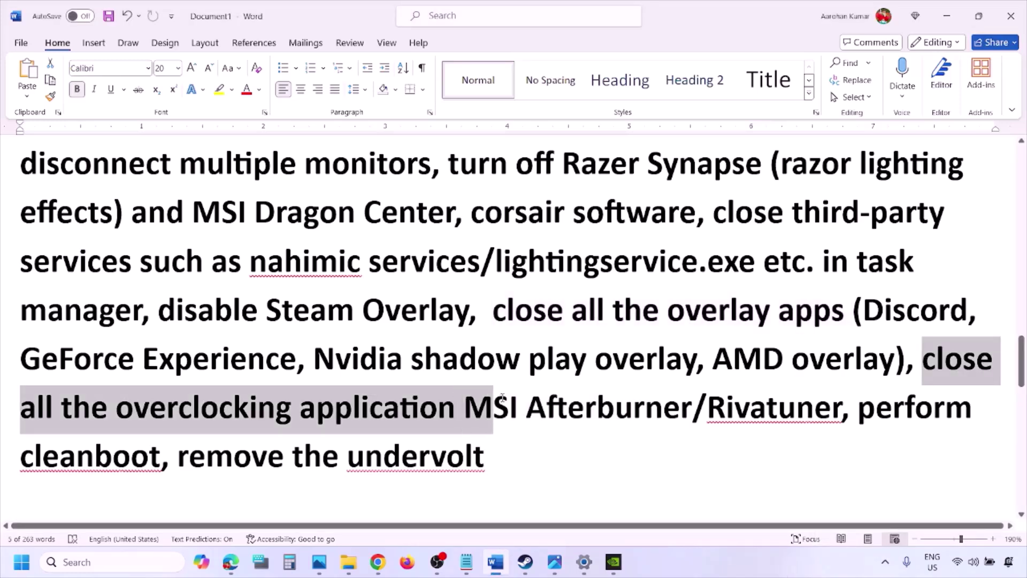
click(885, 562)
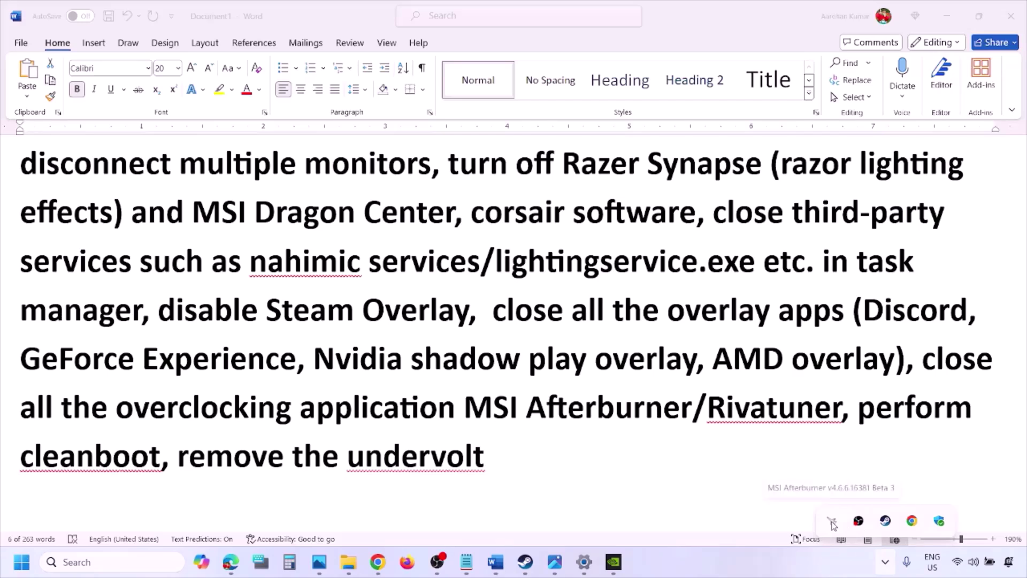
right_click(833, 524)
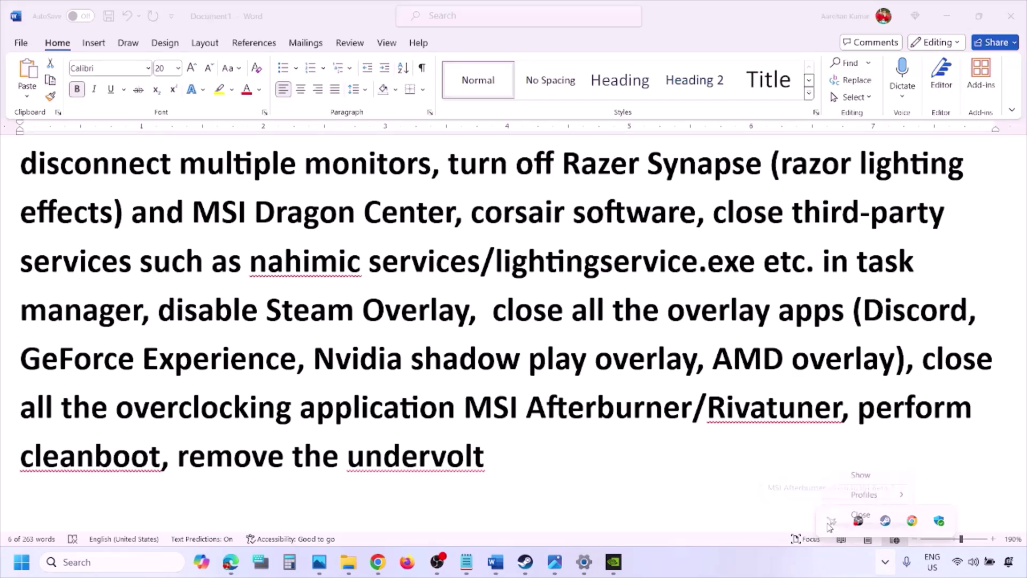
click(862, 514)
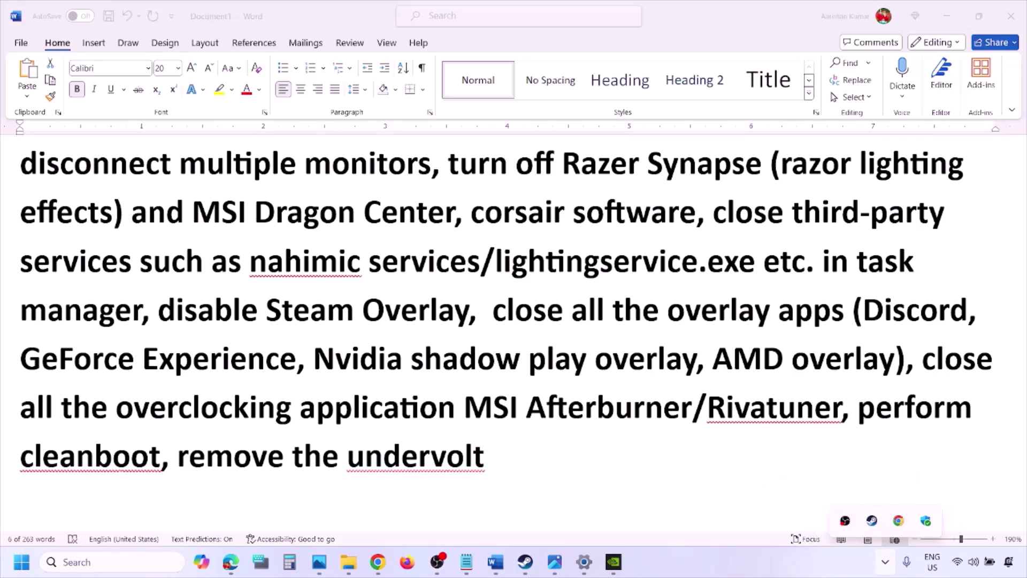
double_click(774, 408)
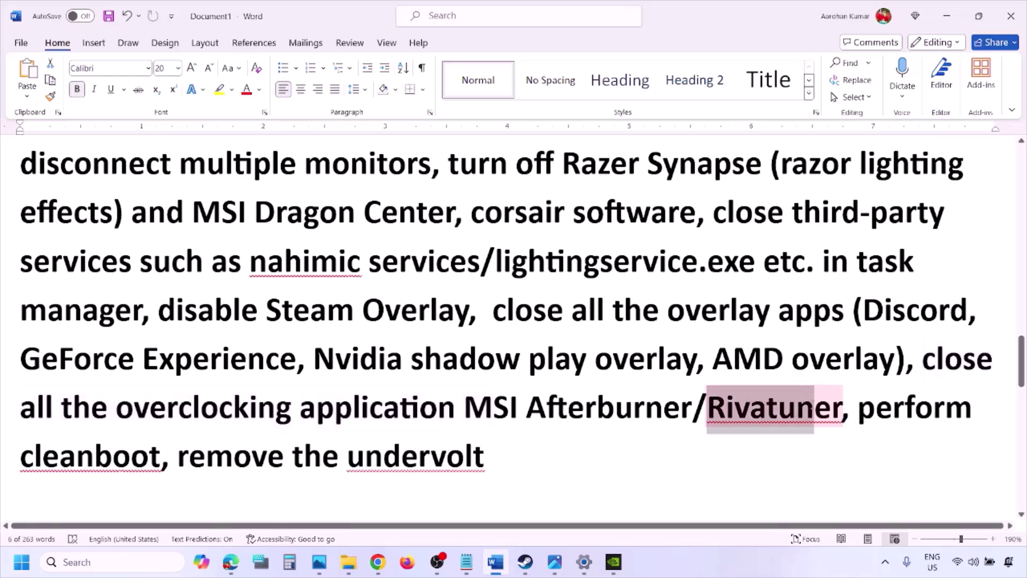
drag(859, 416, 944, 420)
Open System Configuration via a 'system' search, check 'Hide all Microsoft services' under Services, and click OK.
click(77, 560)
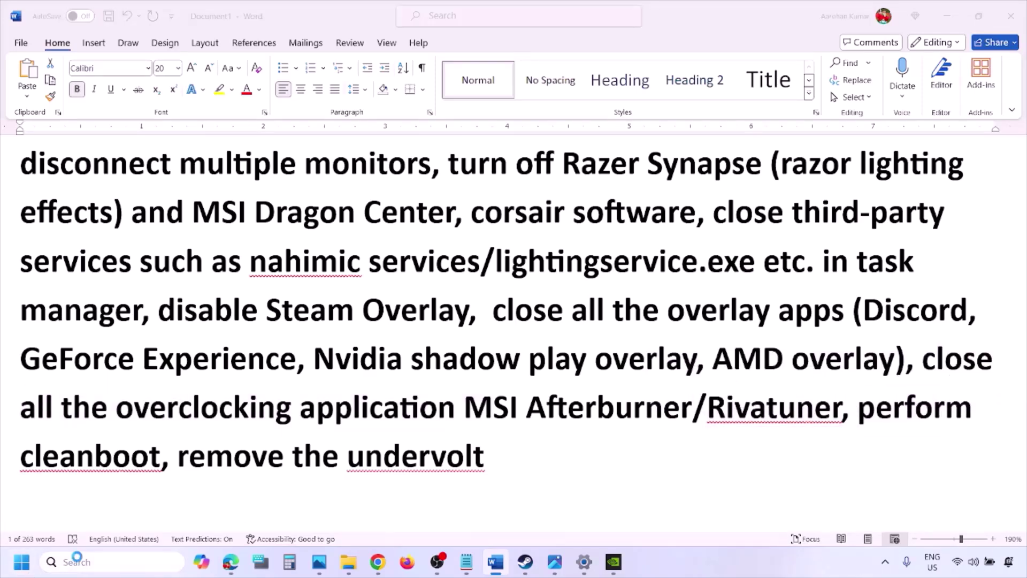
text(ys)
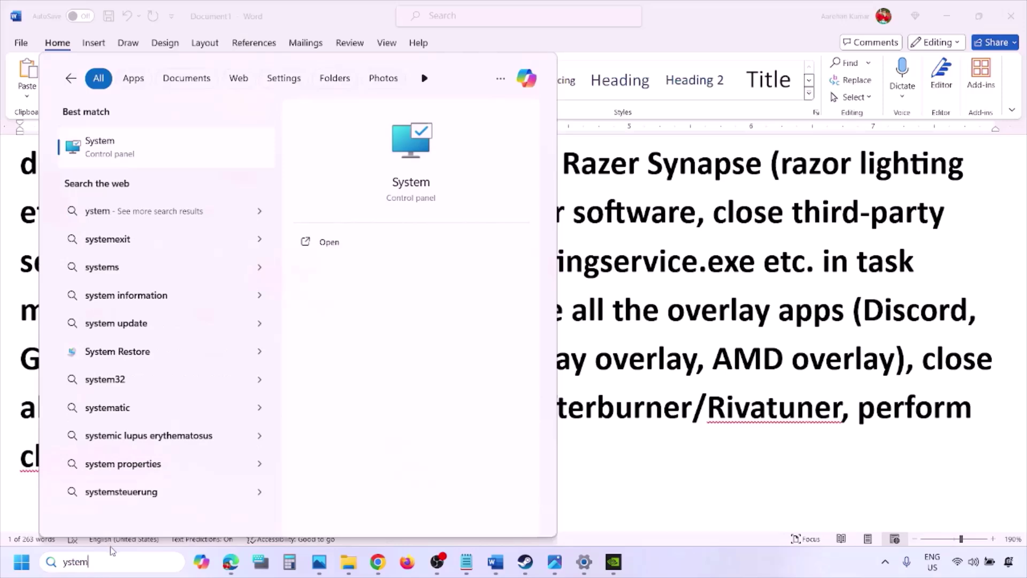
text(tem)
key(Home)
text(s)
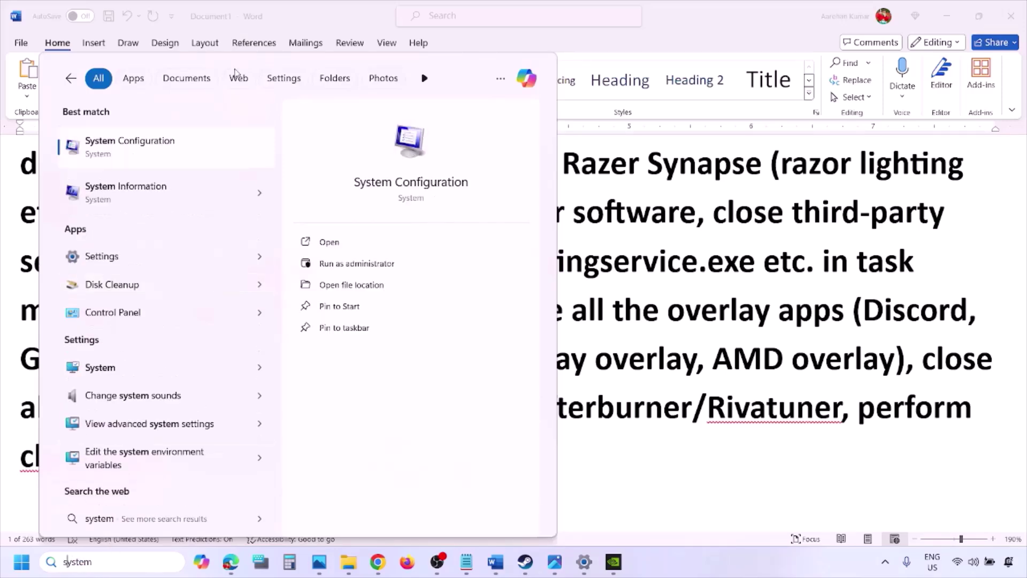
click(161, 150)
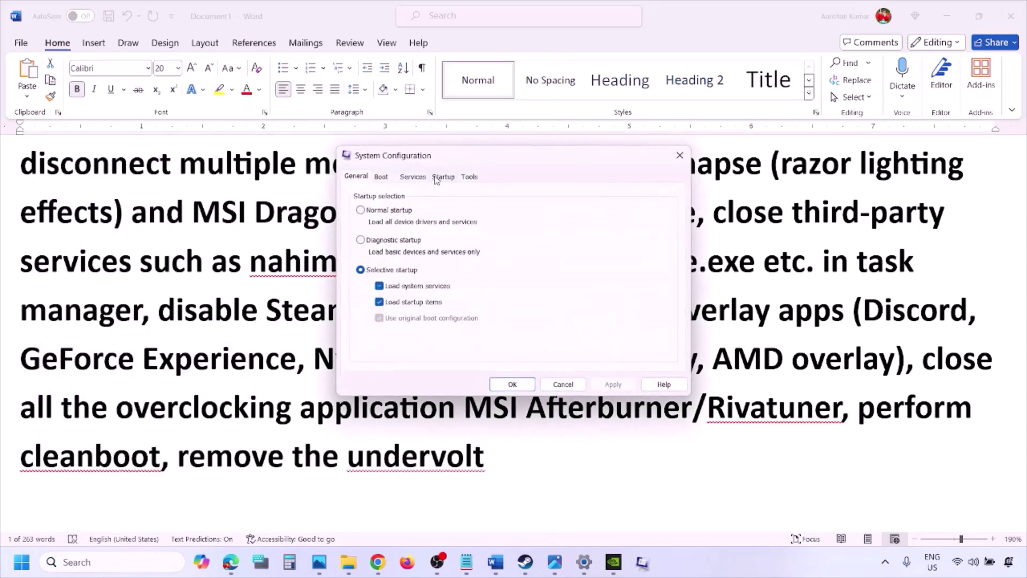
click(420, 177)
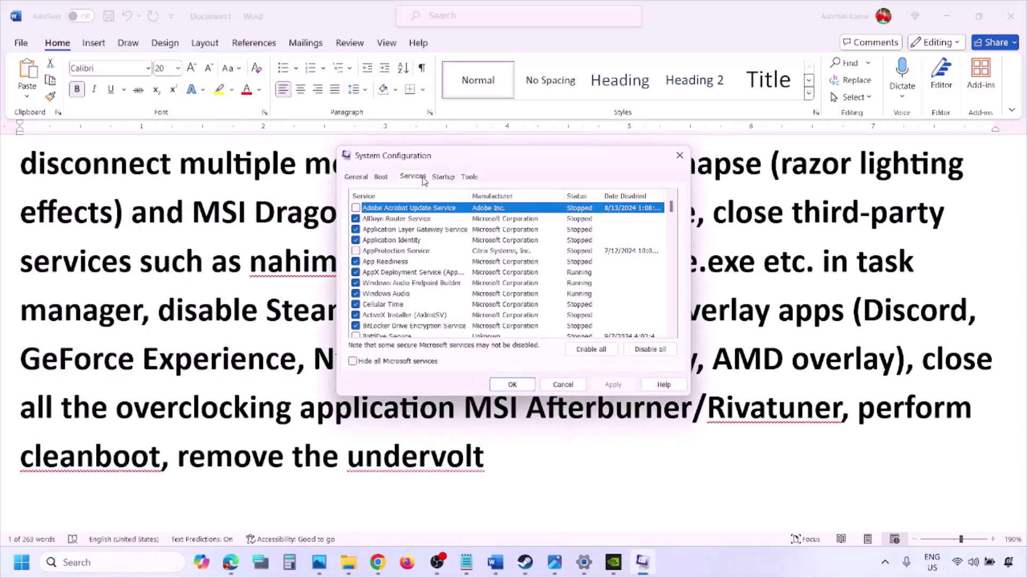
click(353, 361)
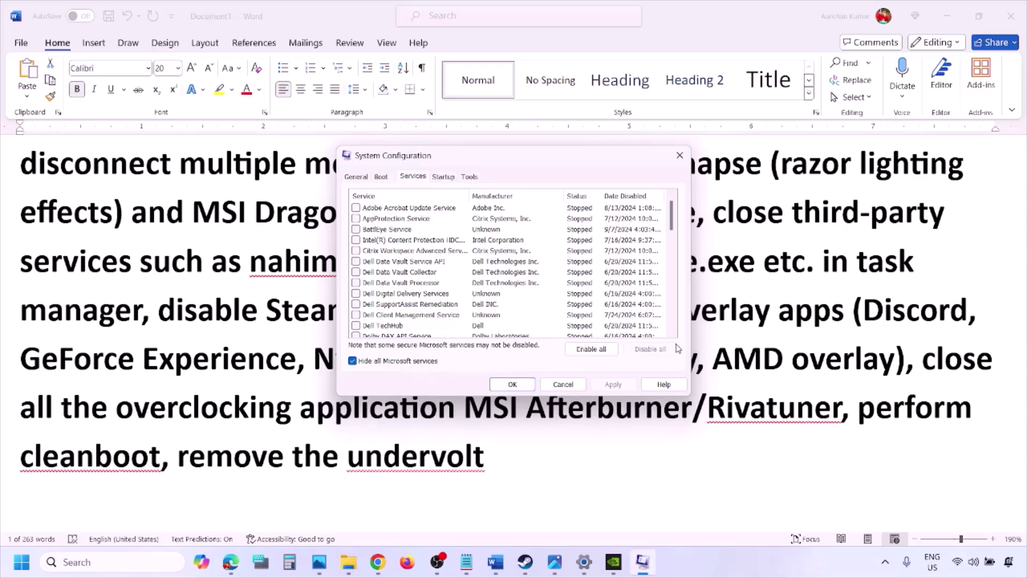
click(512, 384)
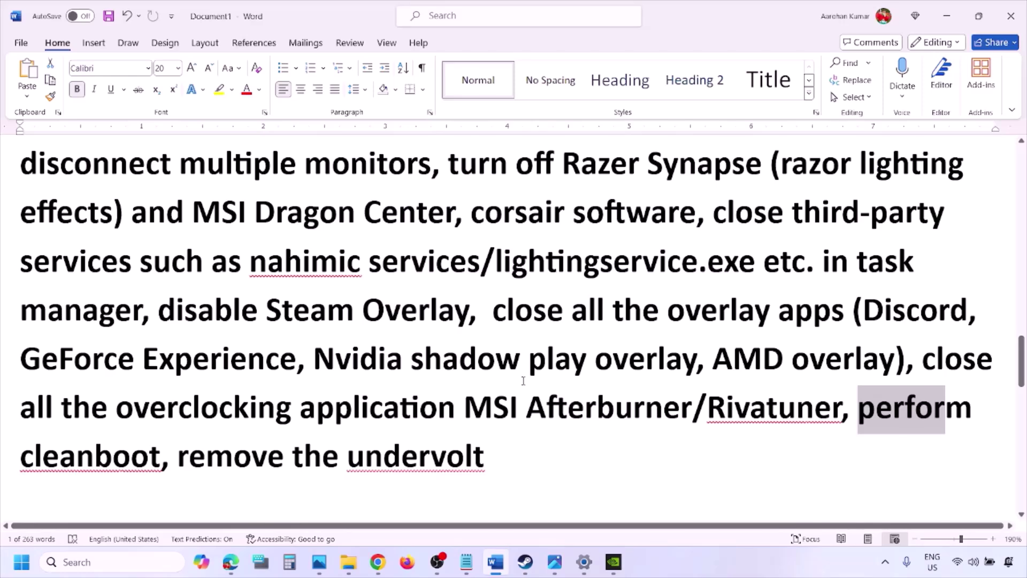